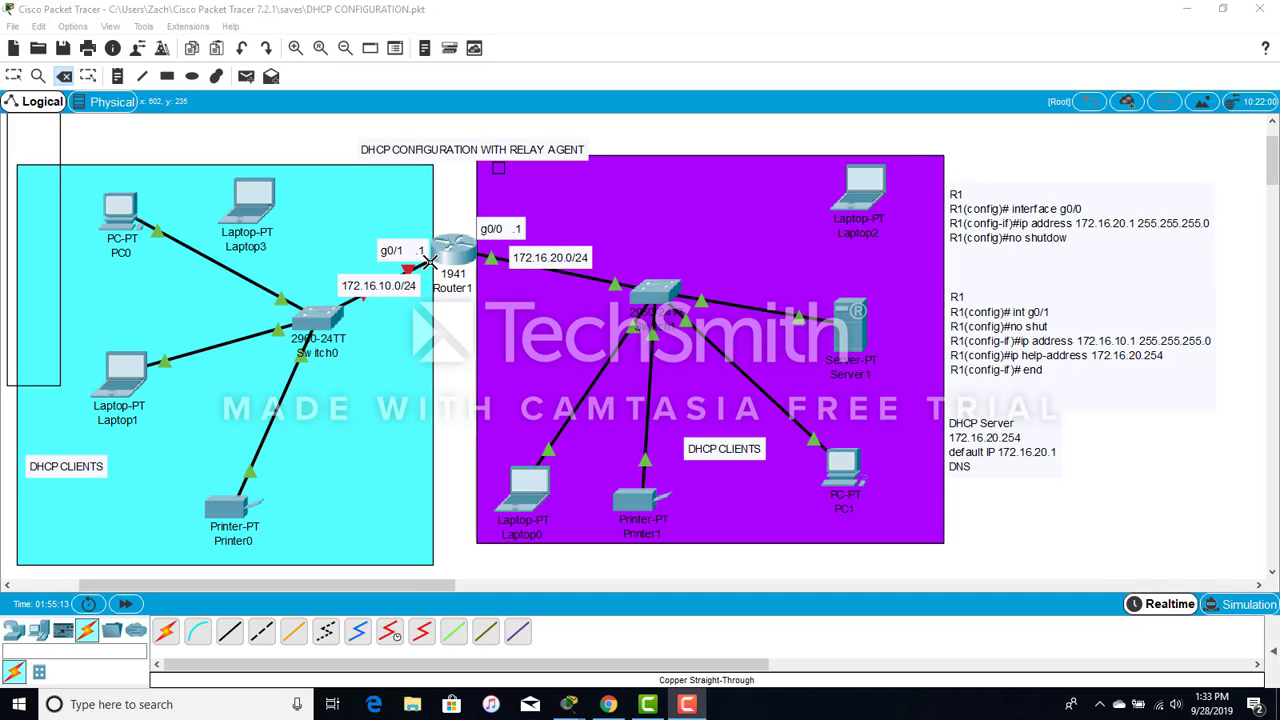
Step: Switch to the Select tool, open Router1's command line and quit the paused running-configuration listing
{"action": "left_click", "coordinate": [63, 75]}
{"action": "left_click", "coordinate": [14, 77]}
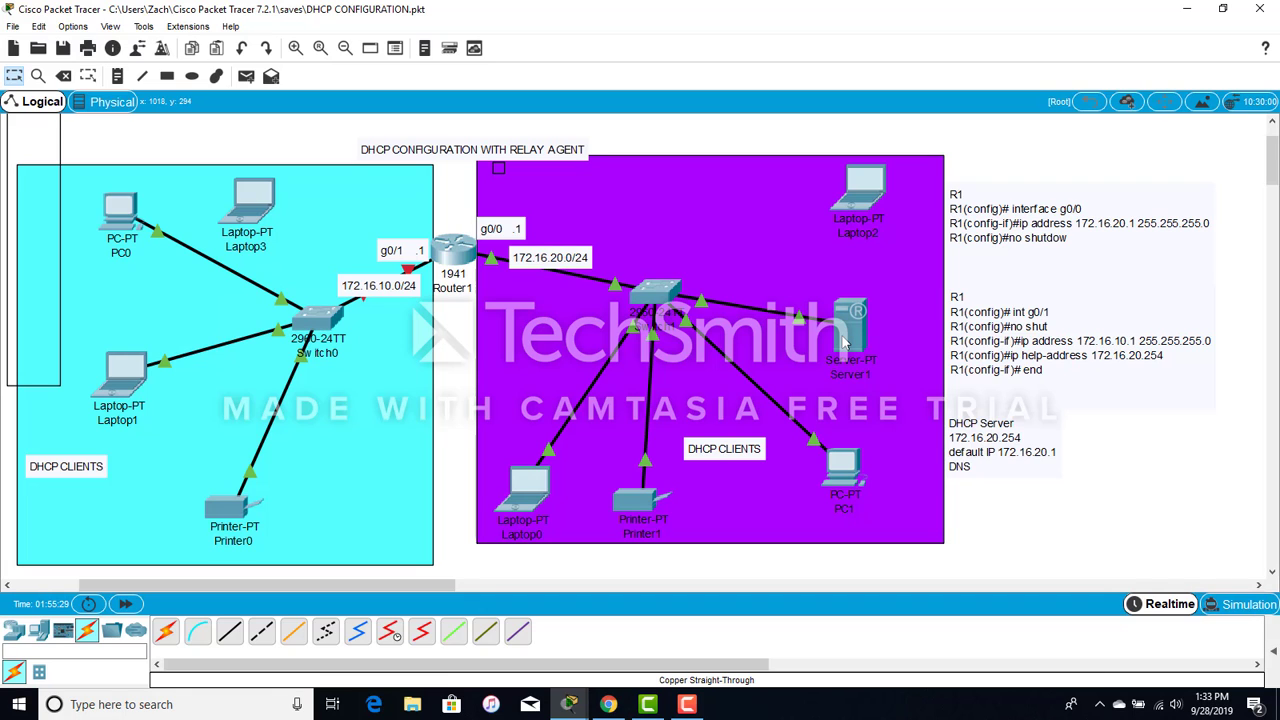
{"action": "mouse_move", "coordinate": [840, 343]}
{"action": "left_click", "coordinate": [488, 291]}
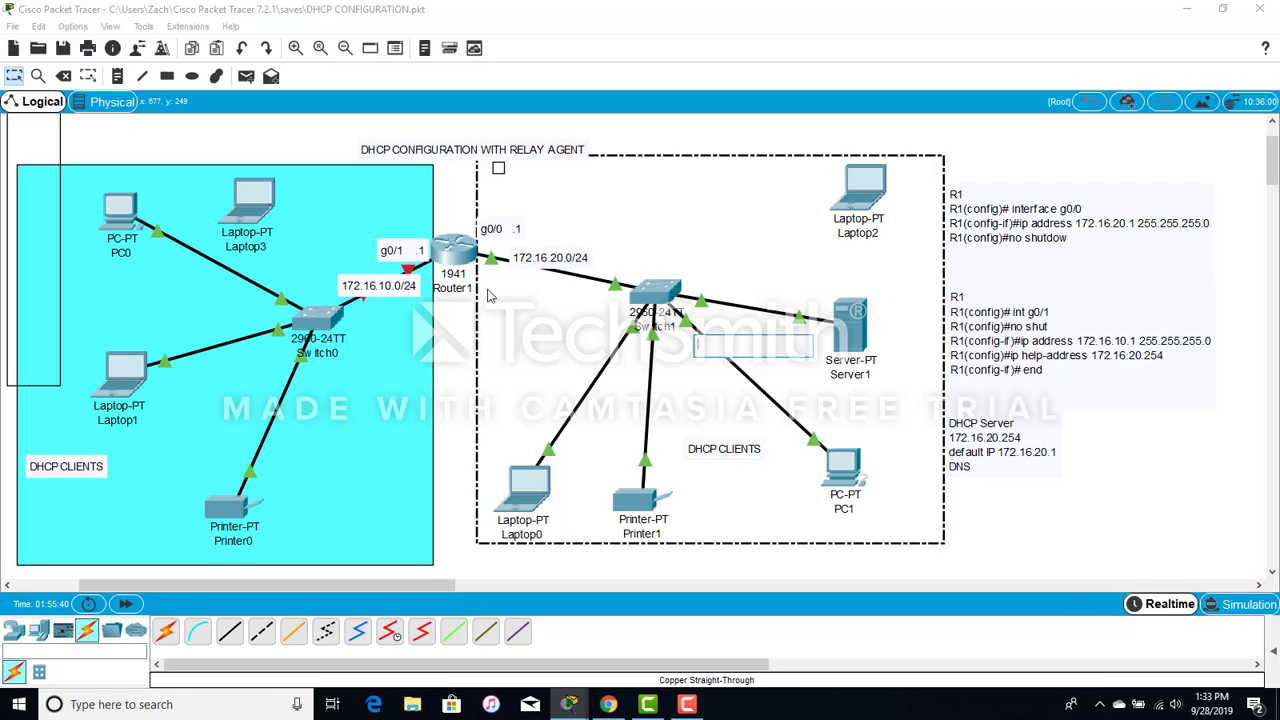
{"action": "left_click", "coordinate": [460, 258]}
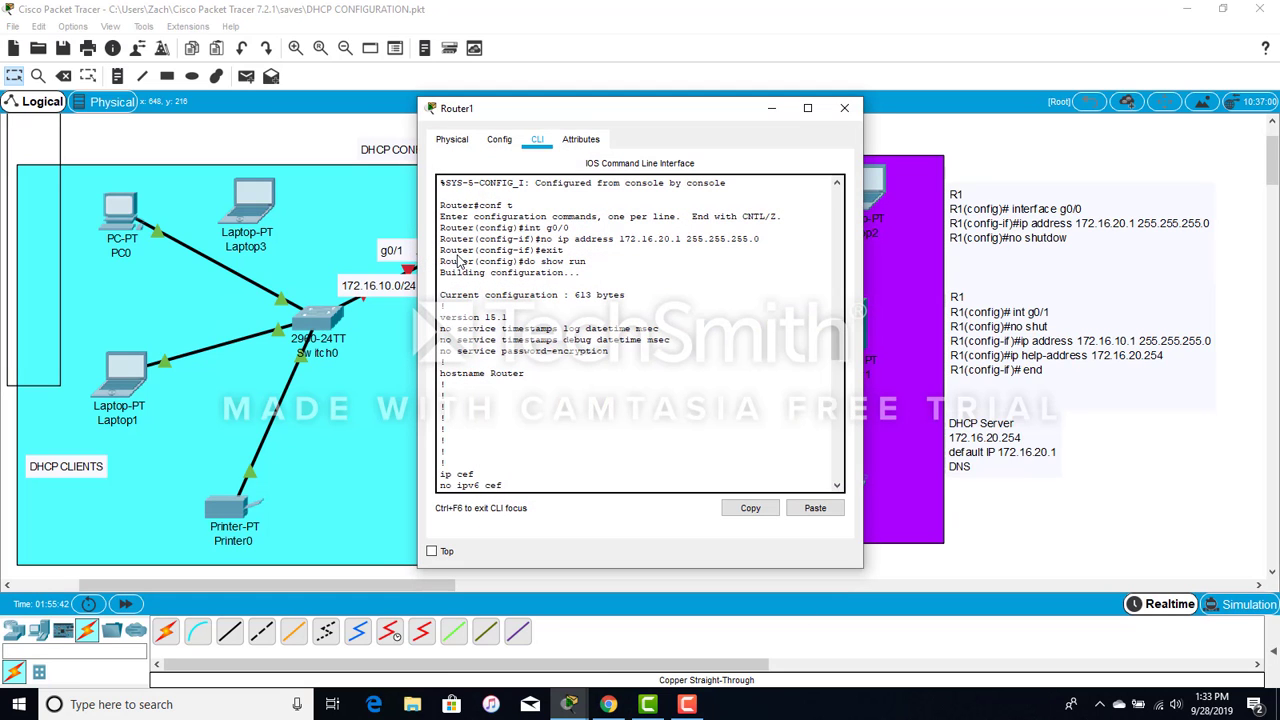
{"action": "left_click", "coordinate": [531, 482]}
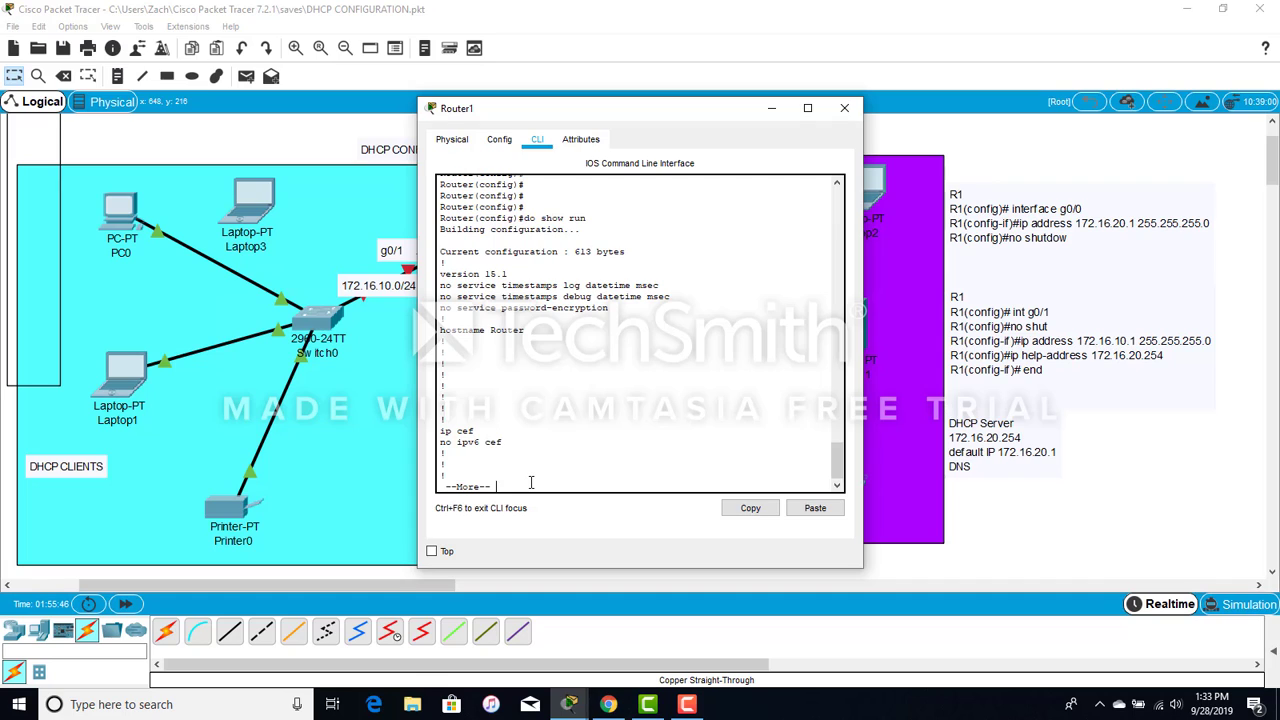
{"action": "key", "text": "q"}
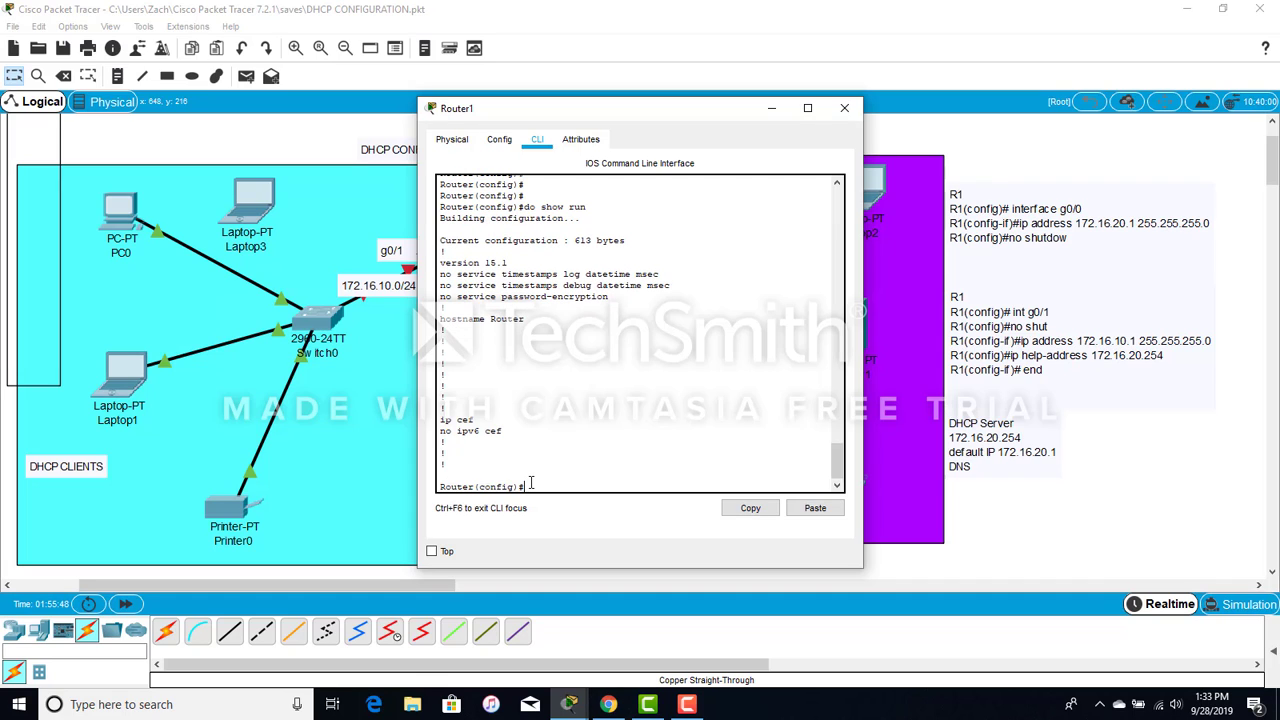
{"action": "key", "text": "Return"}
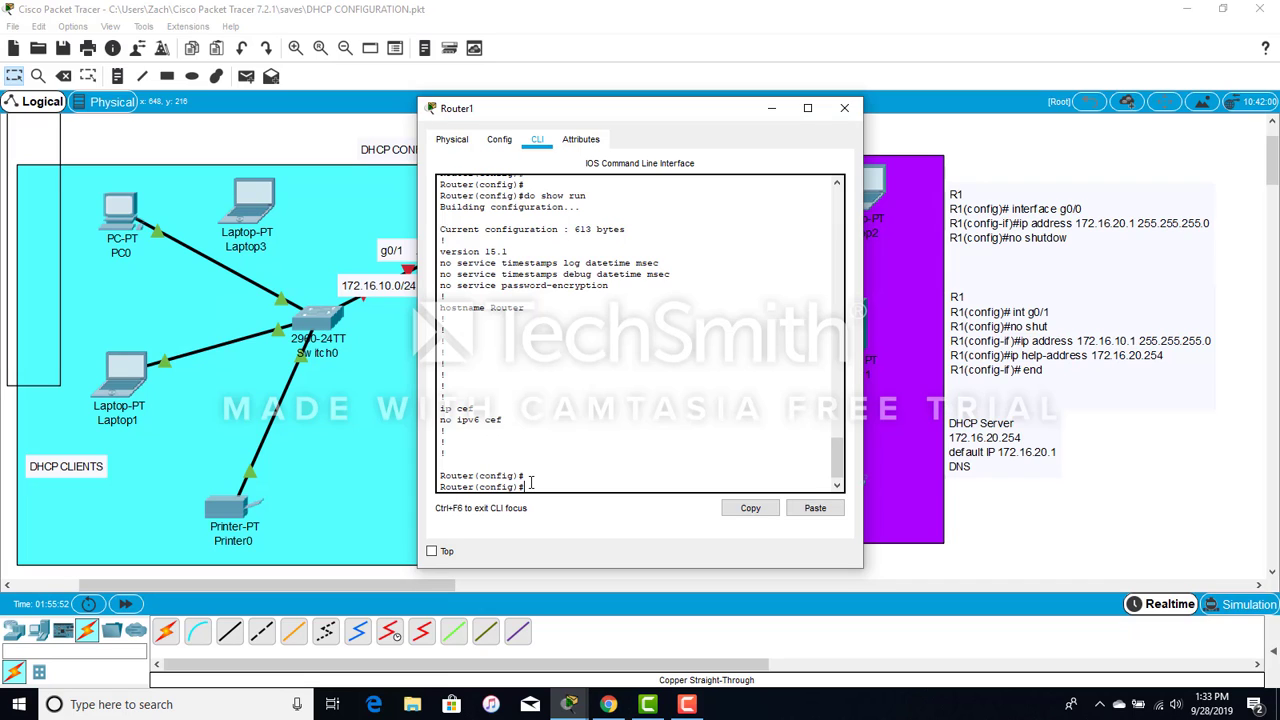
Step: End global configuration mode and exit Router1's console session
{"action": "type", "text": "end"}
{"action": "key", "text": "Return"}
{"action": "key", "text": "Return"}
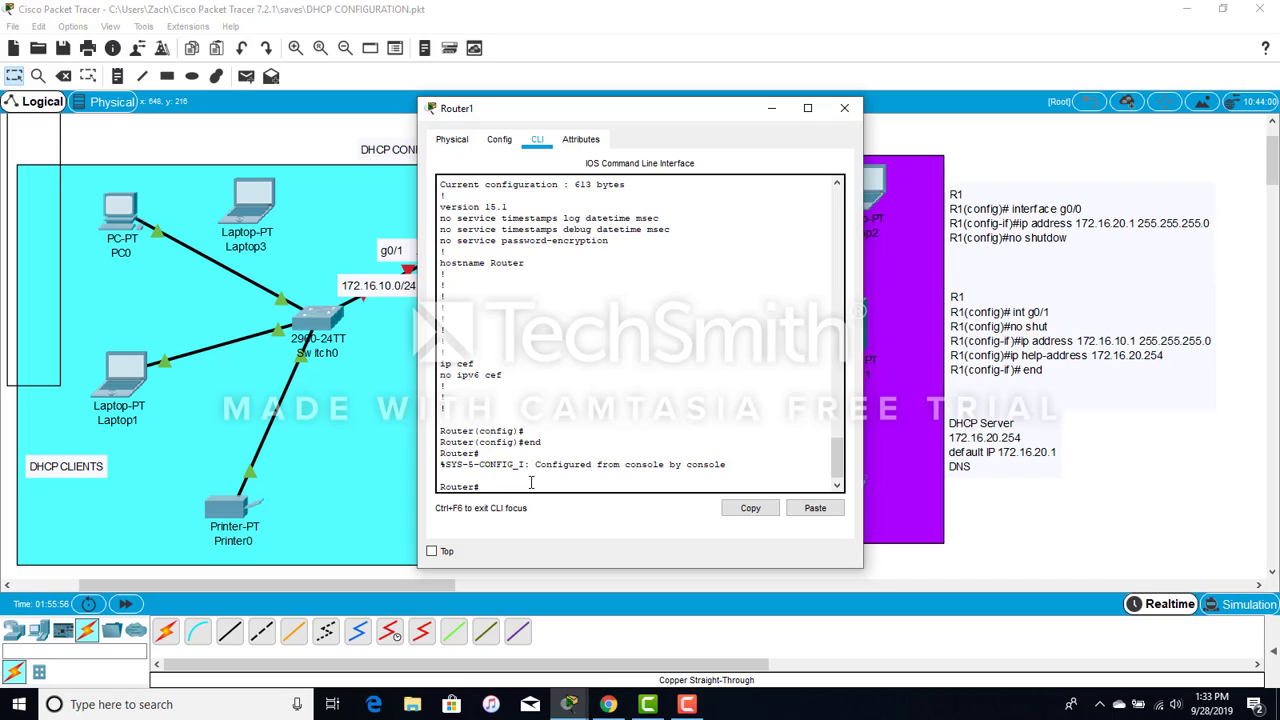
{"action": "type", "text": "exit"}
{"action": "key", "text": "Return"}
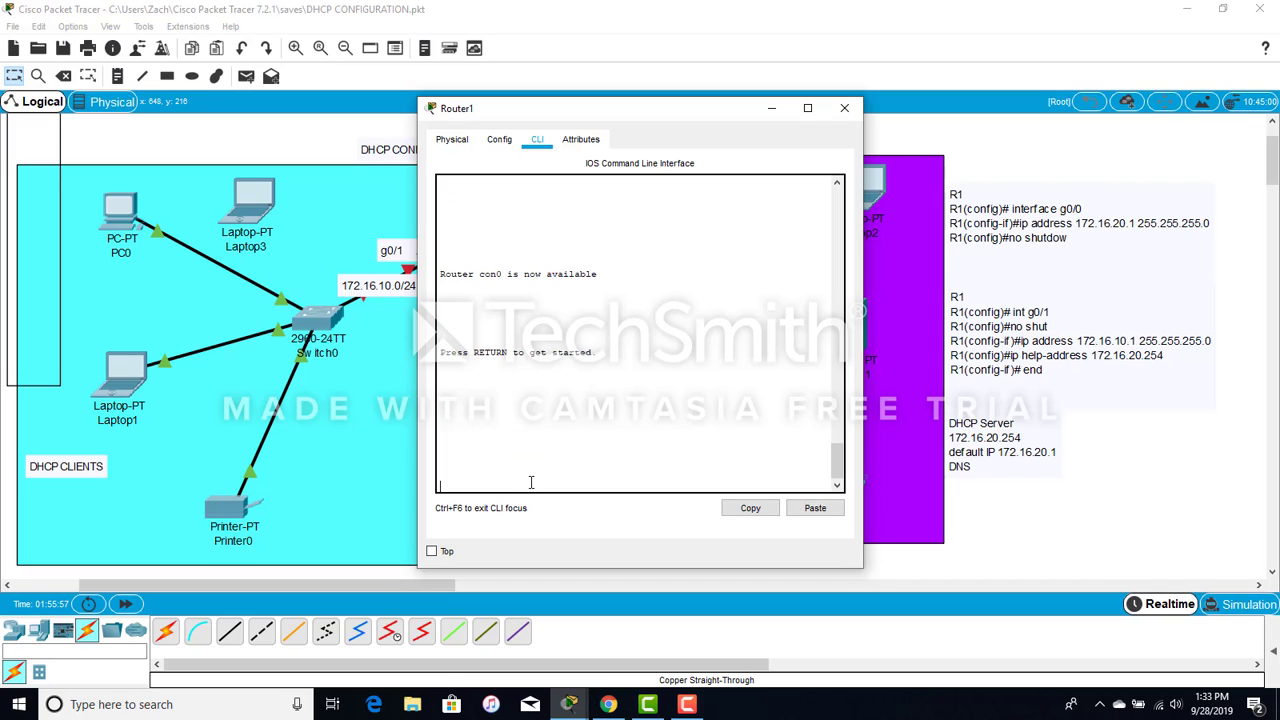
Step: Start a new console session on Router1 and enter global configuration mode with en and conf t
{"action": "key", "text": "Return"}
{"action": "type", "text": "en"}
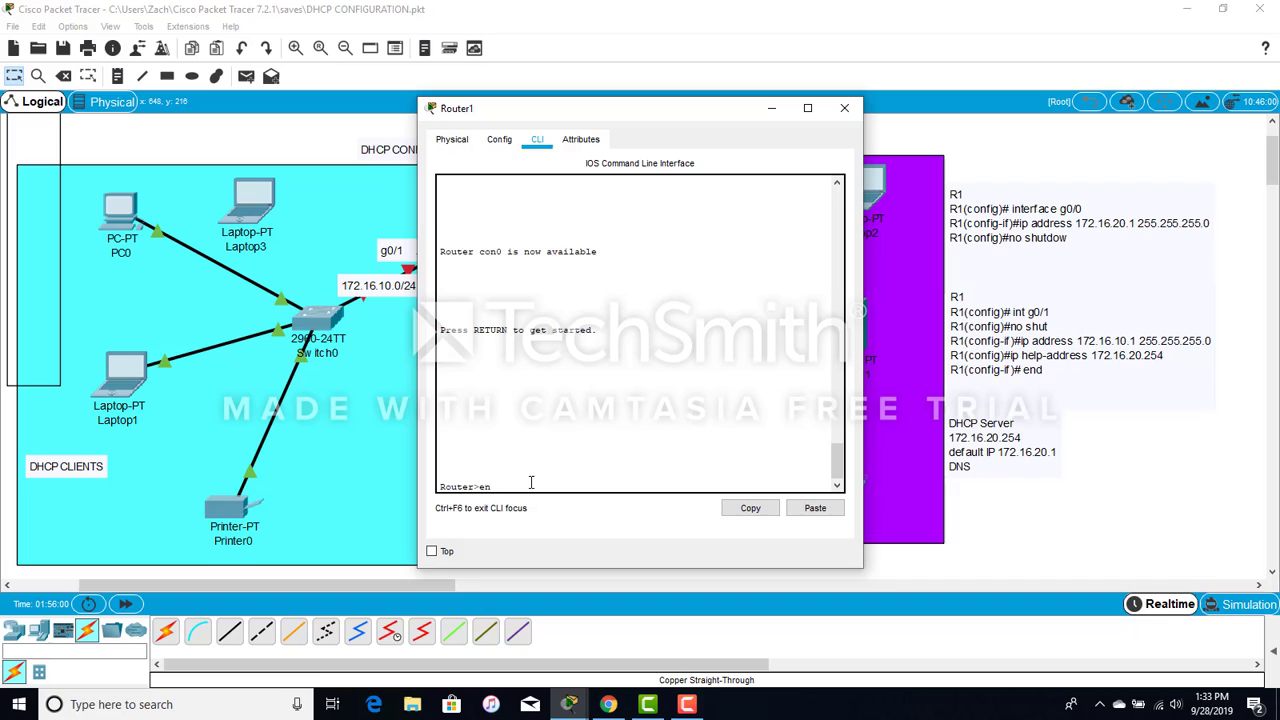
{"action": "key", "text": "Return"}
{"action": "type", "text": "co"}
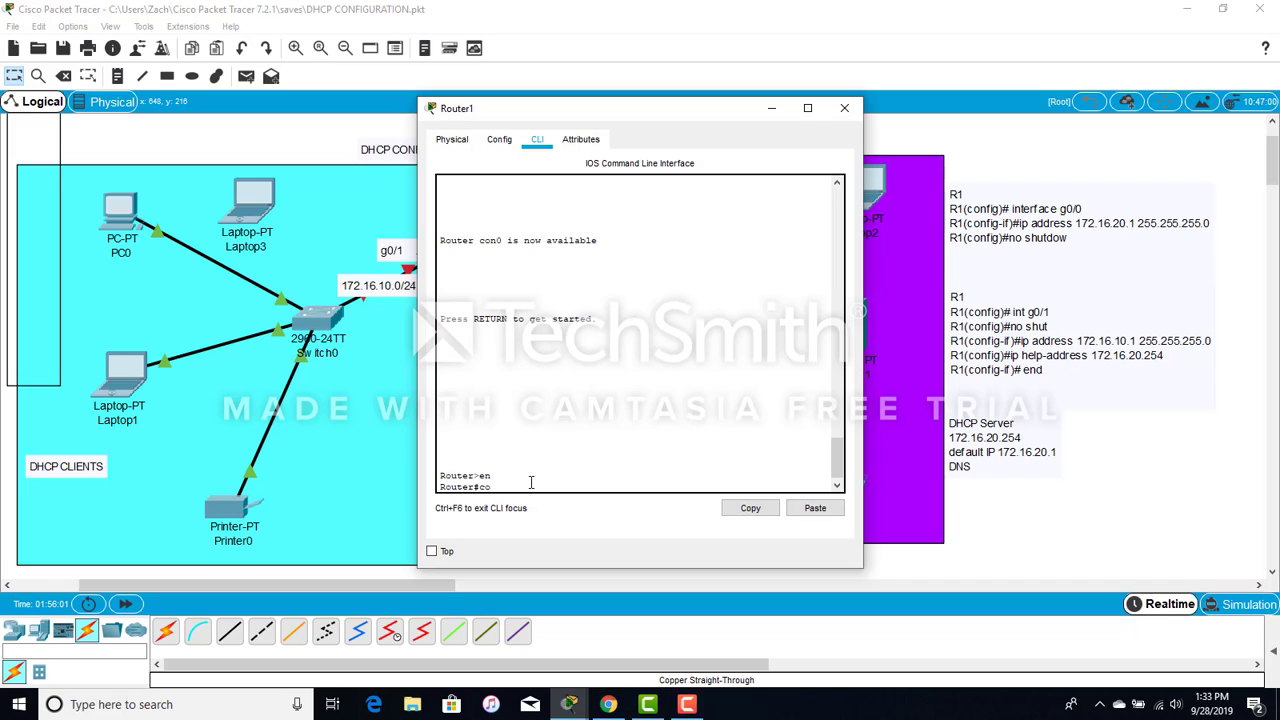
{"action": "type", "text": "nf t"}
{"action": "key", "text": "Return"}
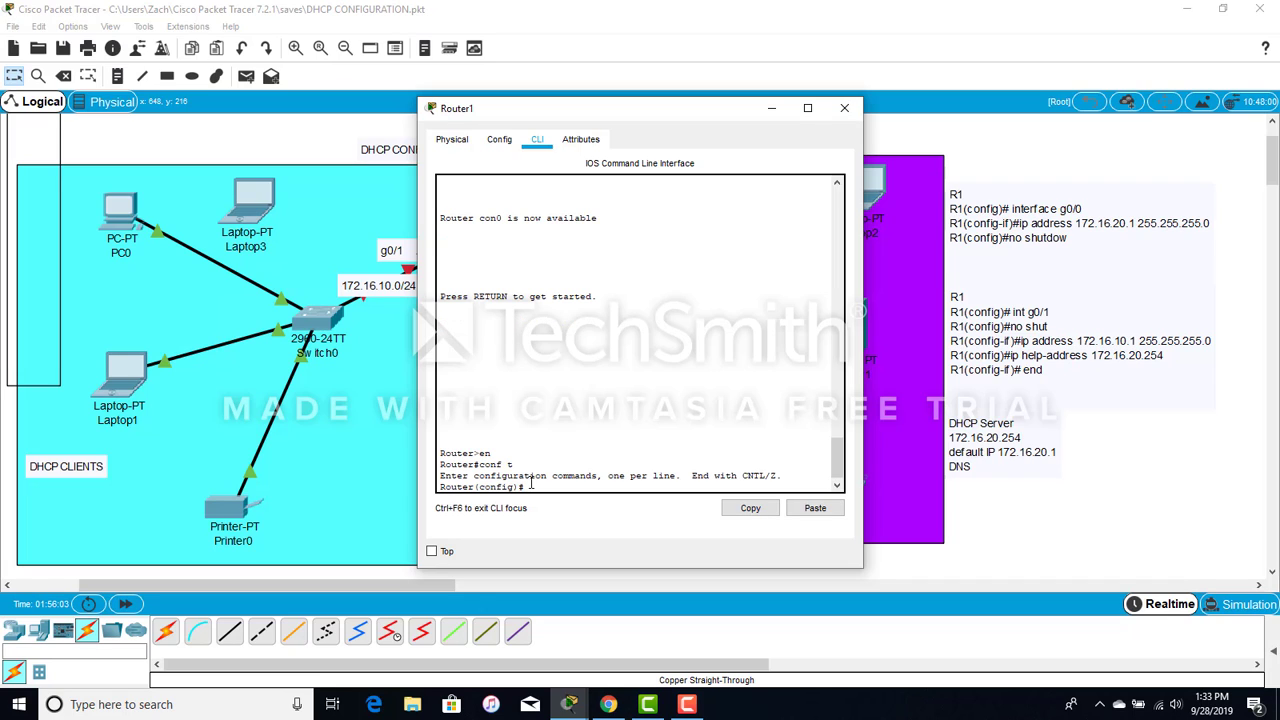
Step: Enter interface configuration for g0/1 on Router1, moving its window aside to uncover the router in the topology
{"action": "type", "text": "int"}
{"action": "left_click_drag", "start_coordinate": [672, 120], "coordinate": [840, 131]}
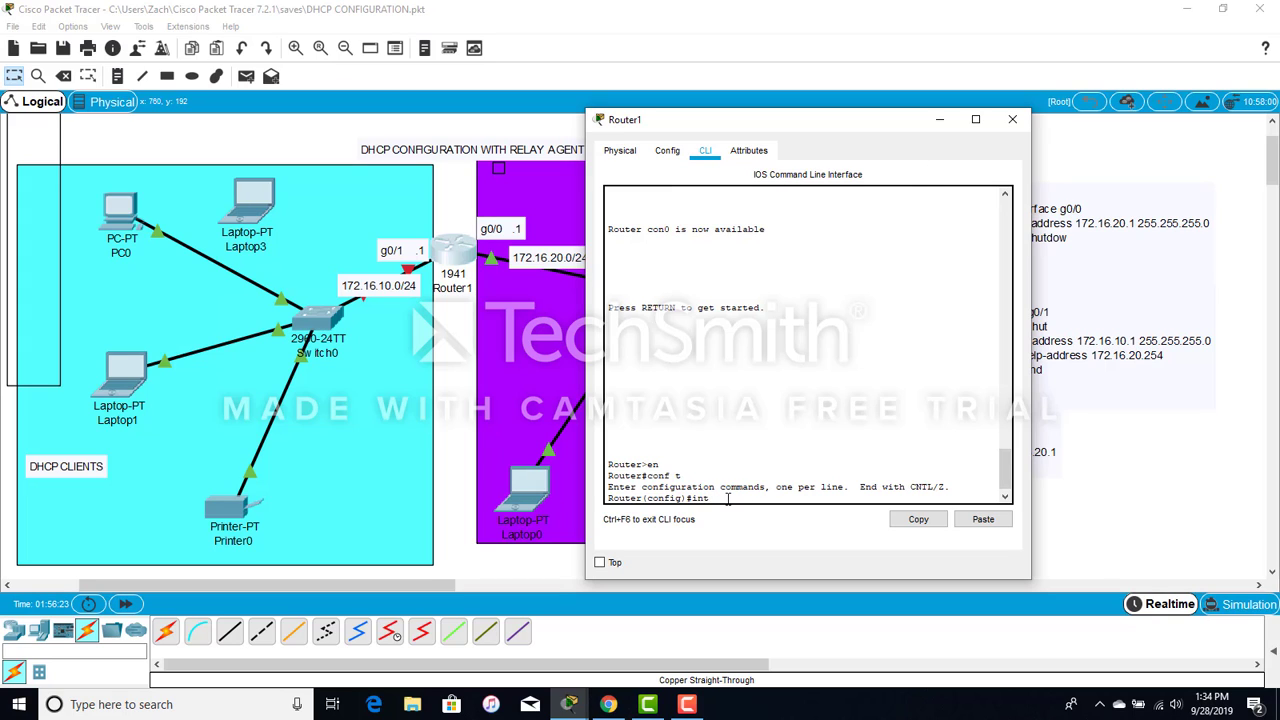
{"action": "type", "text": "g0/1"}
{"action": "key", "text": "Return"}
Step: Try to assign the IP address 172.16 .10.1 with mask 255.255.255.0 to interface g0/1
{"action": "type", "text": "ip"}
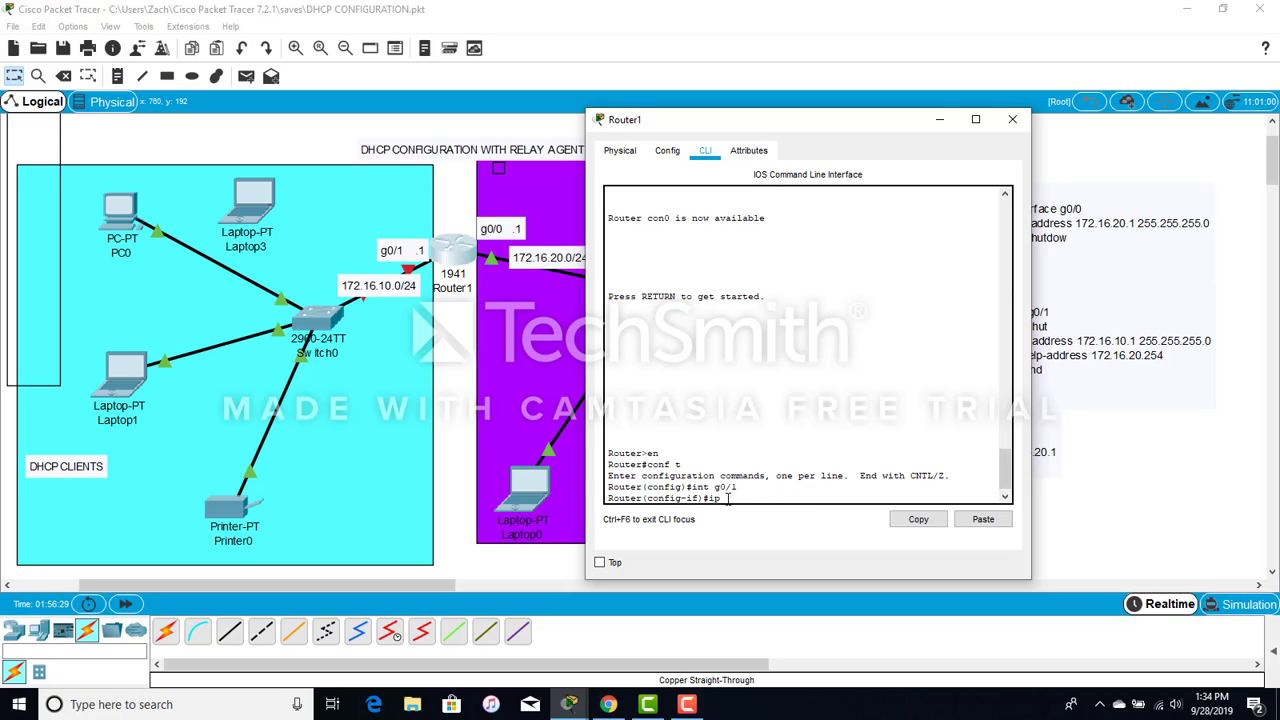
{"action": "type", "text": " address"}
{"action": "type", "text": " 172"}
{"action": "type", "text": ".168"}
{"action": "type", "text": "."}
{"action": "type", "text": "10."}
{"action": "type", "text": "1"}
{"action": "key", "text": "BackSpace"}
{"action": "key", "text": "End"}
{"action": "key", "text": "Left"}
{"action": "key", "text": "Left"}
{"action": "key", "text": "Left"}
{"action": "key", "text": "Left"}
{"action": "key", "text": "Left"}
{"action": "type", "text": "255.255.255."}
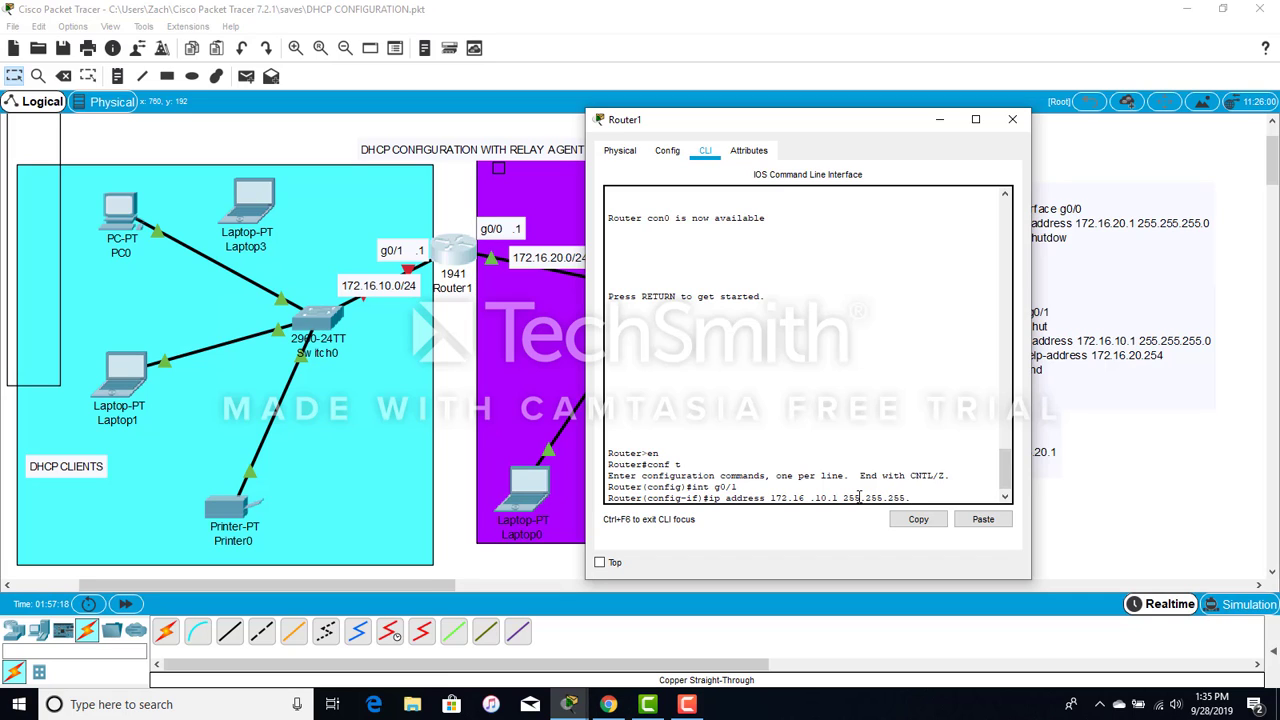
{"action": "type", "text": "0"}
{"action": "key", "text": "Return"}
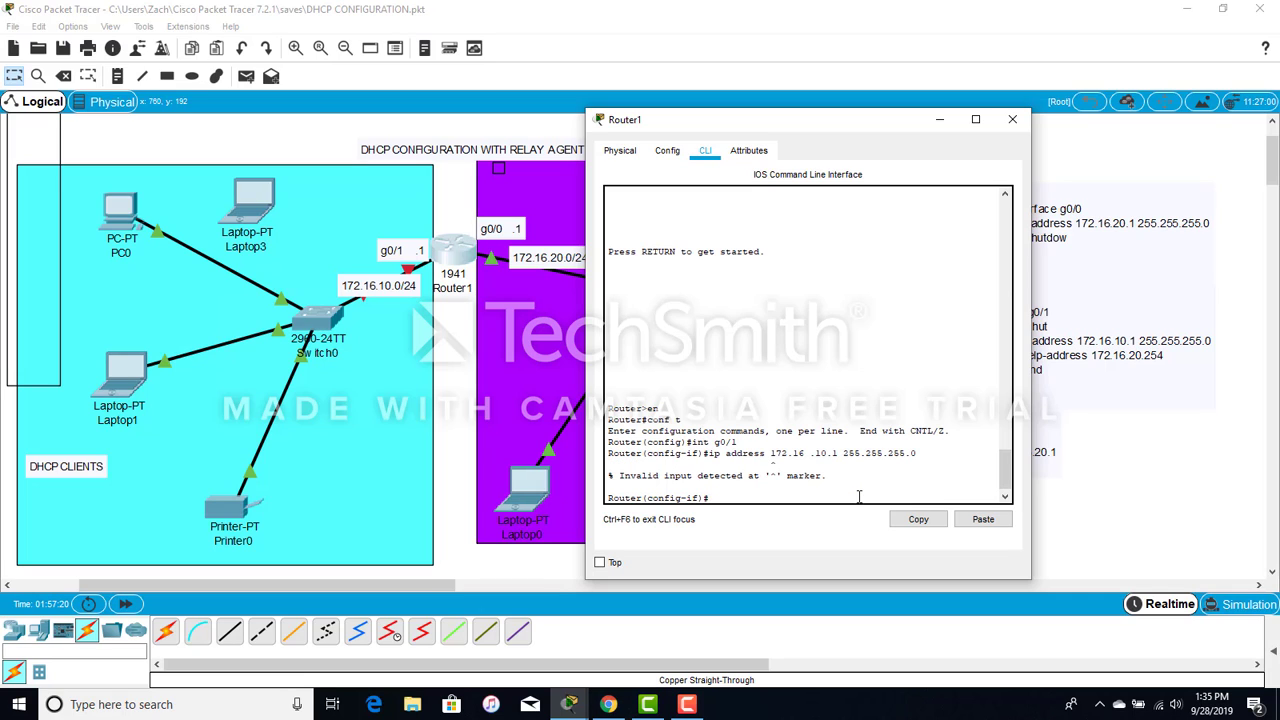
Step: Remove the stray space from the recalled command to assign 172.16.10.1 255.255.255.0 to g0/1, and enable the interface with no shut
{"action": "key", "text": "Up"}
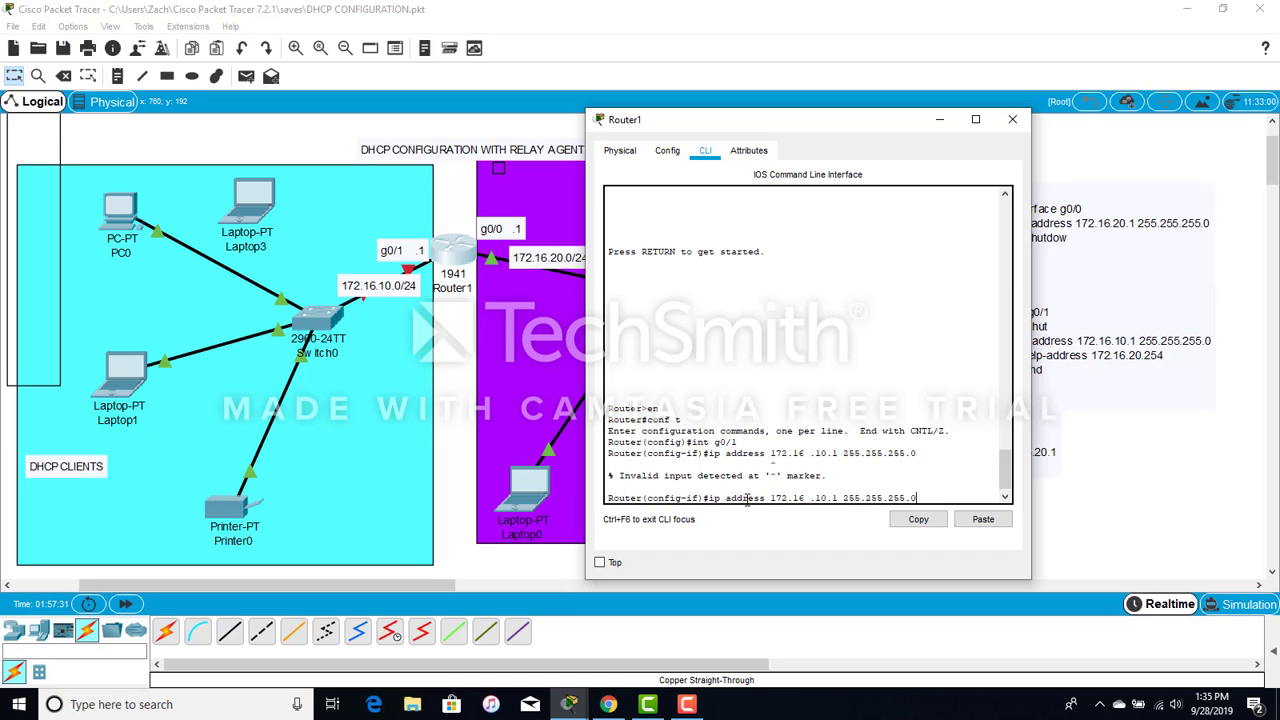
{"action": "left_click", "coordinate": [814, 498]}
{"action": "key", "text": "Left"}
{"action": "key", "text": "Left"}
{"action": "key", "text": "BackSpace"}
{"action": "key", "text": "Right"}
{"action": "key", "text": "Right"}
{"action": "key", "text": "Right"}
{"action": "key", "text": "Right"}
{"action": "key", "text": "Right"}
{"action": "key", "text": "Right"}
{"action": "key", "text": "Right"}
{"action": "key", "text": "Right"}
{"action": "key", "text": "Right"}
{"action": "key", "text": "Right"}
{"action": "type", "text": "0"}
{"action": "key", "text": "Return"}
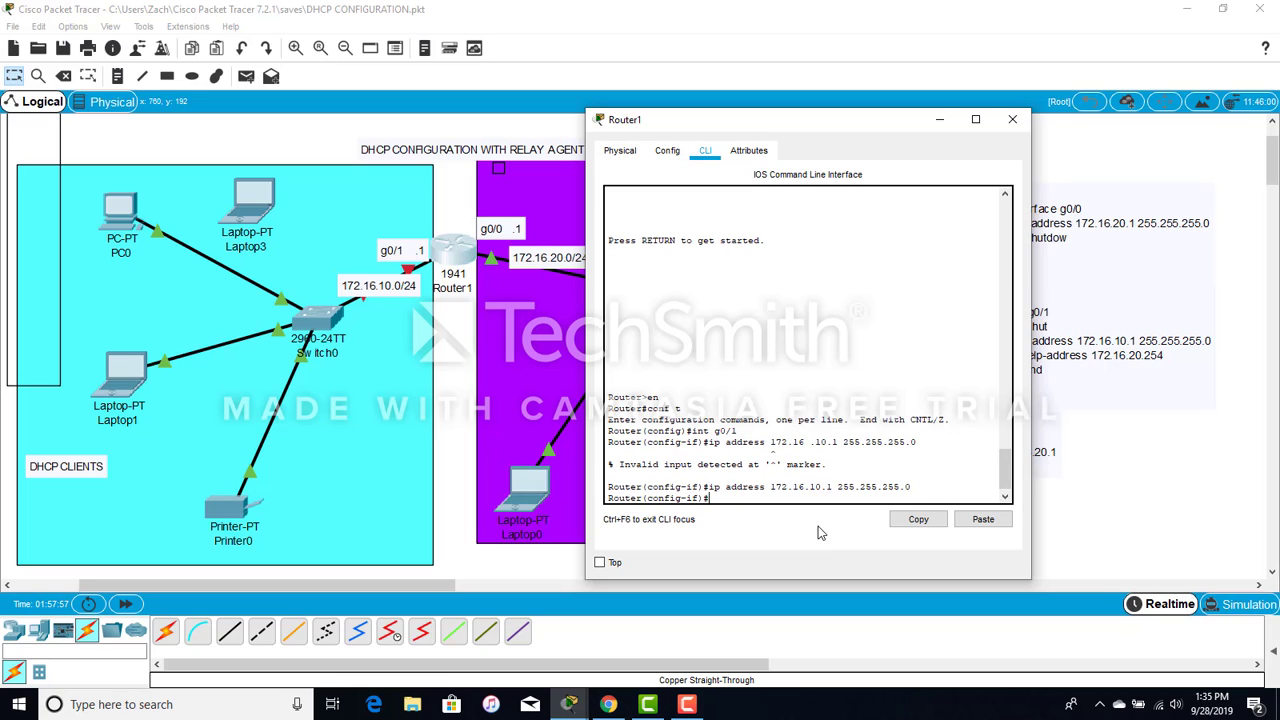
{"action": "type", "text": "no shut"}
{"action": "key", "text": "Return"}
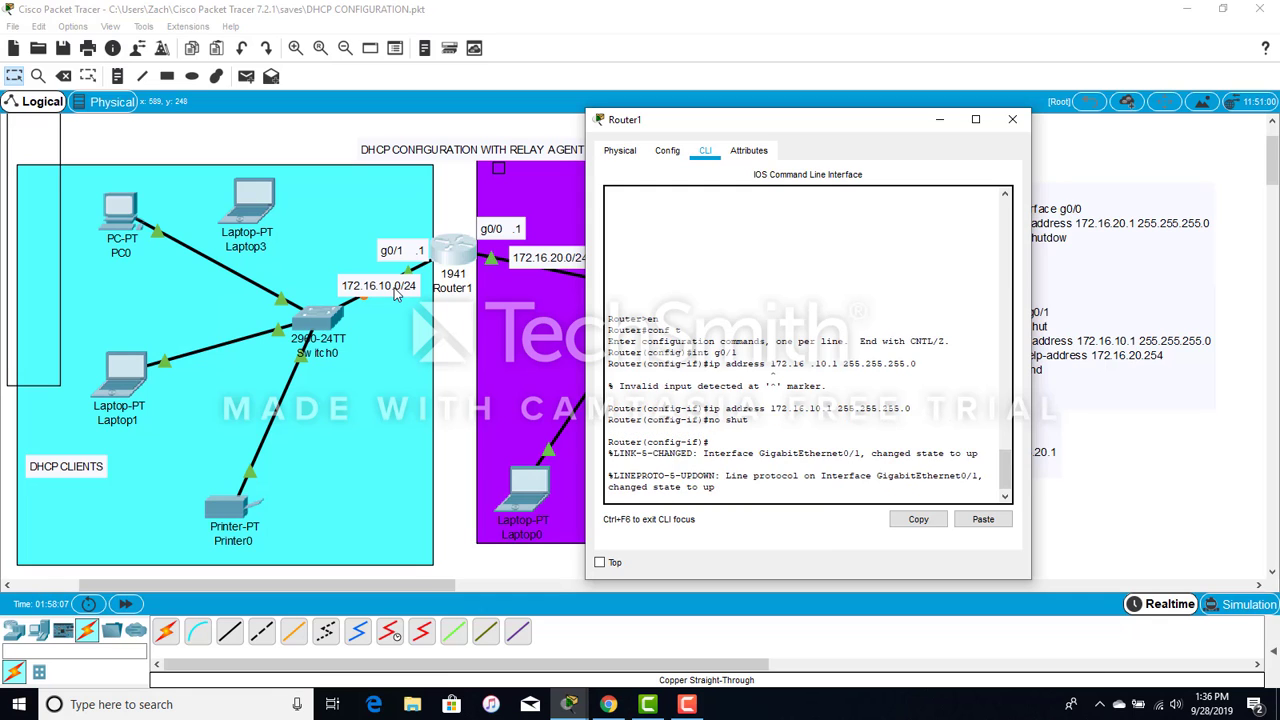
Step: Shift the 172.16.10.0/24 network label slightly to the left along the link between Switch0 and Router1
{"action": "left_click", "coordinate": [355, 268]}
{"action": "left_click_drag", "start_coordinate": [380, 286], "coordinate": [348, 269]}
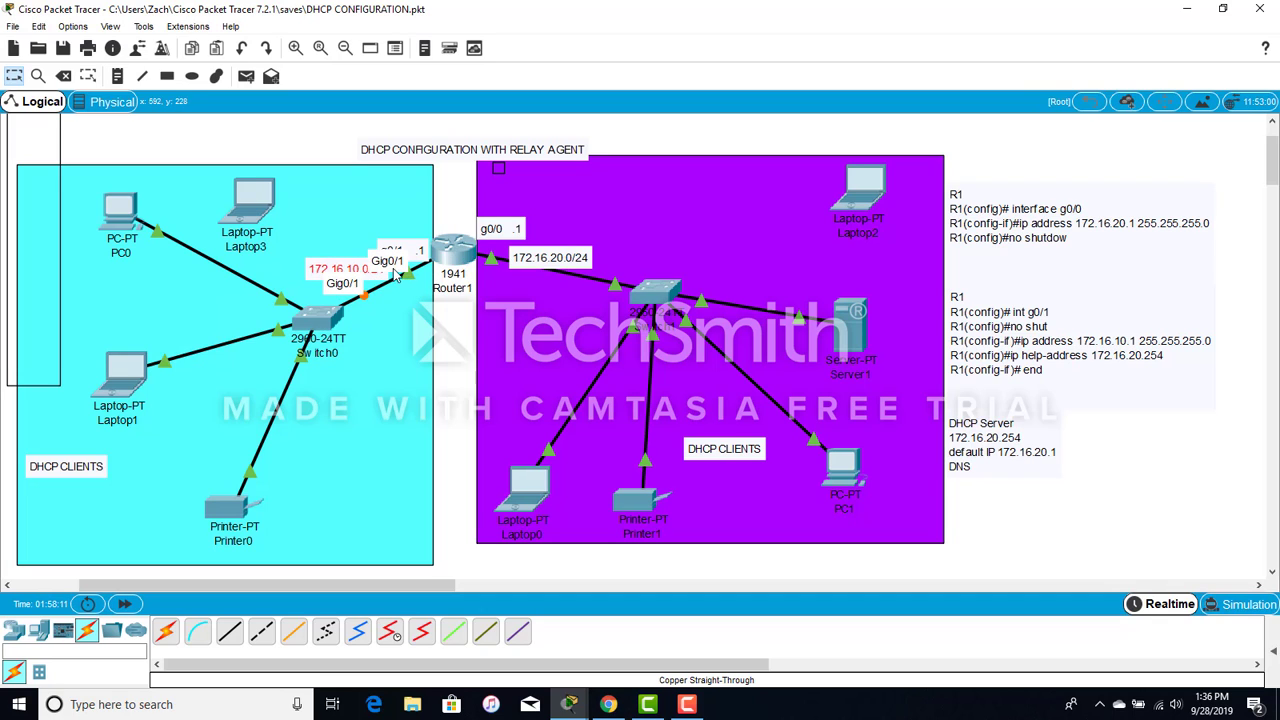
{"action": "left_click_drag", "start_coordinate": [366, 272], "coordinate": [388, 288]}
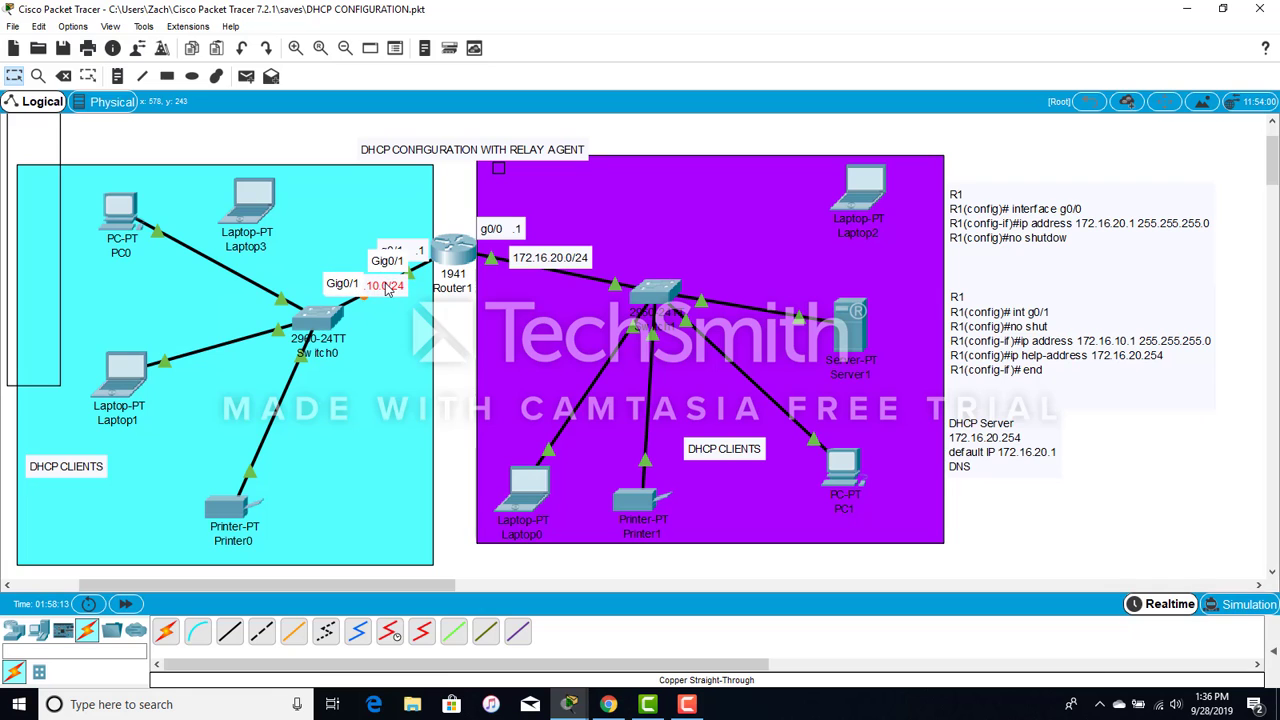
Step: Return to Router1's command line, exit interface g0/1 and enter interface configuration for g0/0
{"action": "left_click", "coordinate": [465, 255]}
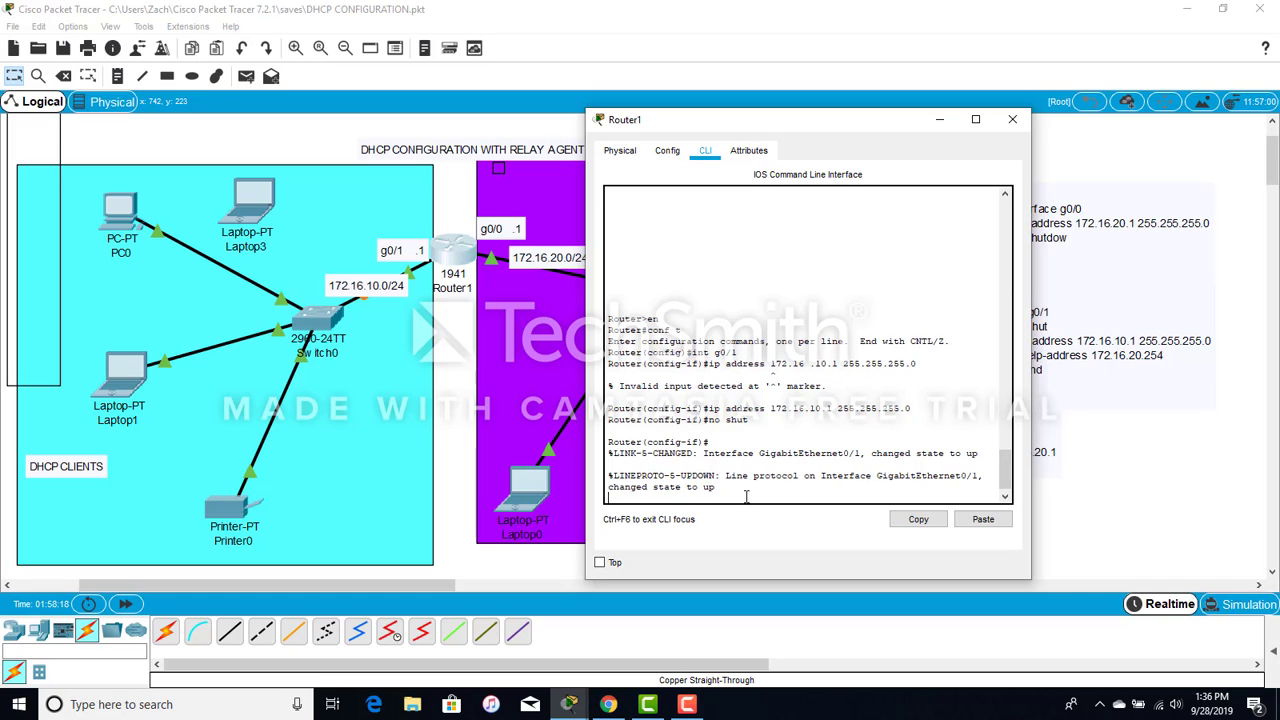
{"action": "key", "text": "Return"}
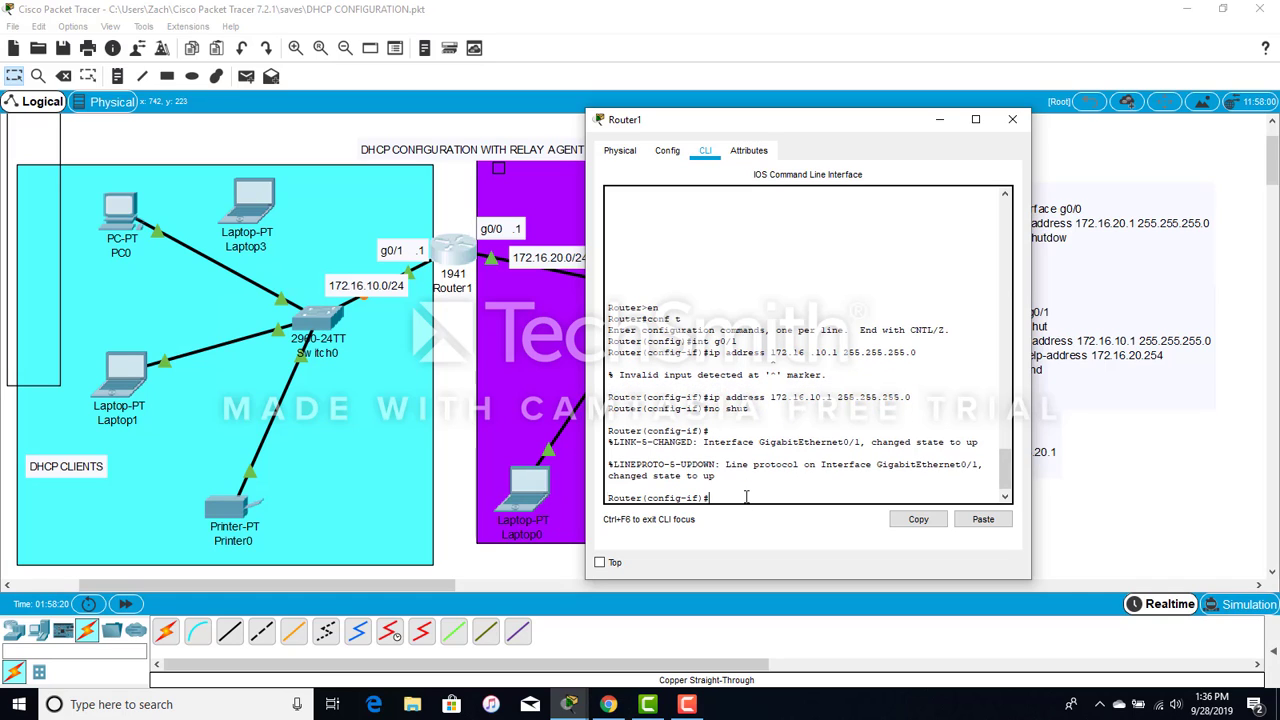
{"action": "type", "text": "exit"}
{"action": "key", "text": "Return"}
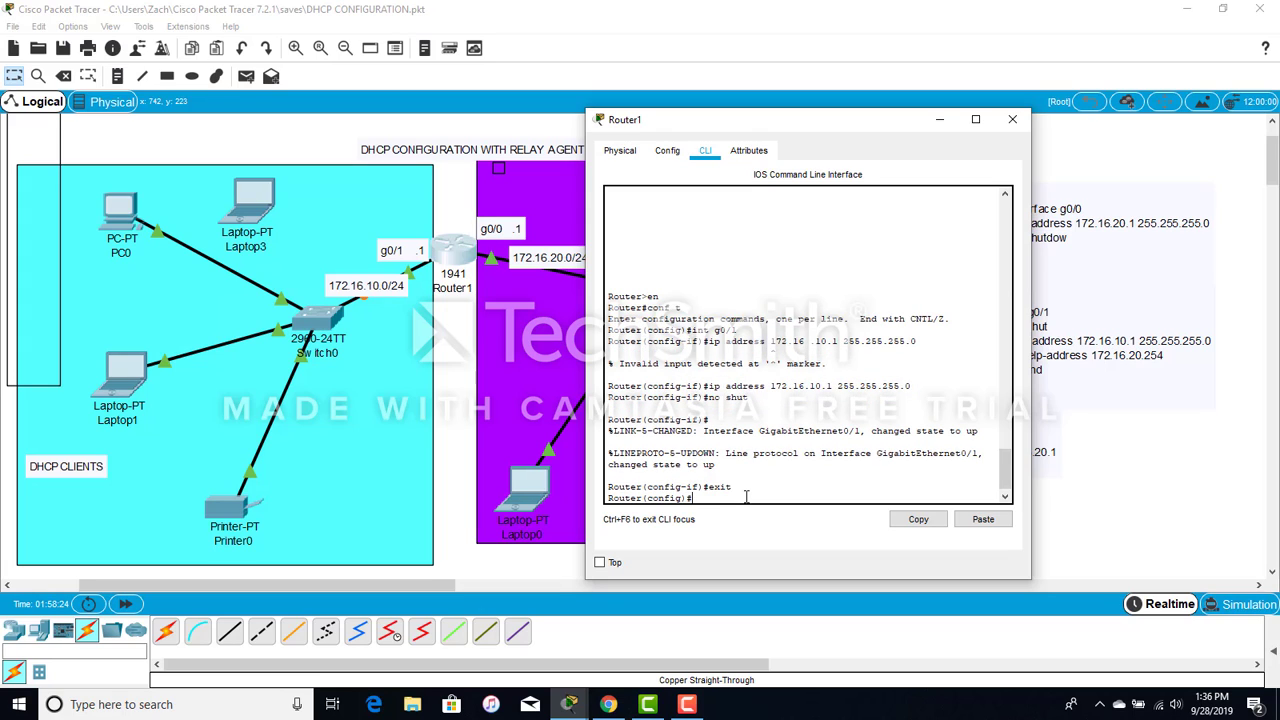
{"action": "type", "text": "int g0/0"}
{"action": "key", "text": "Return"}
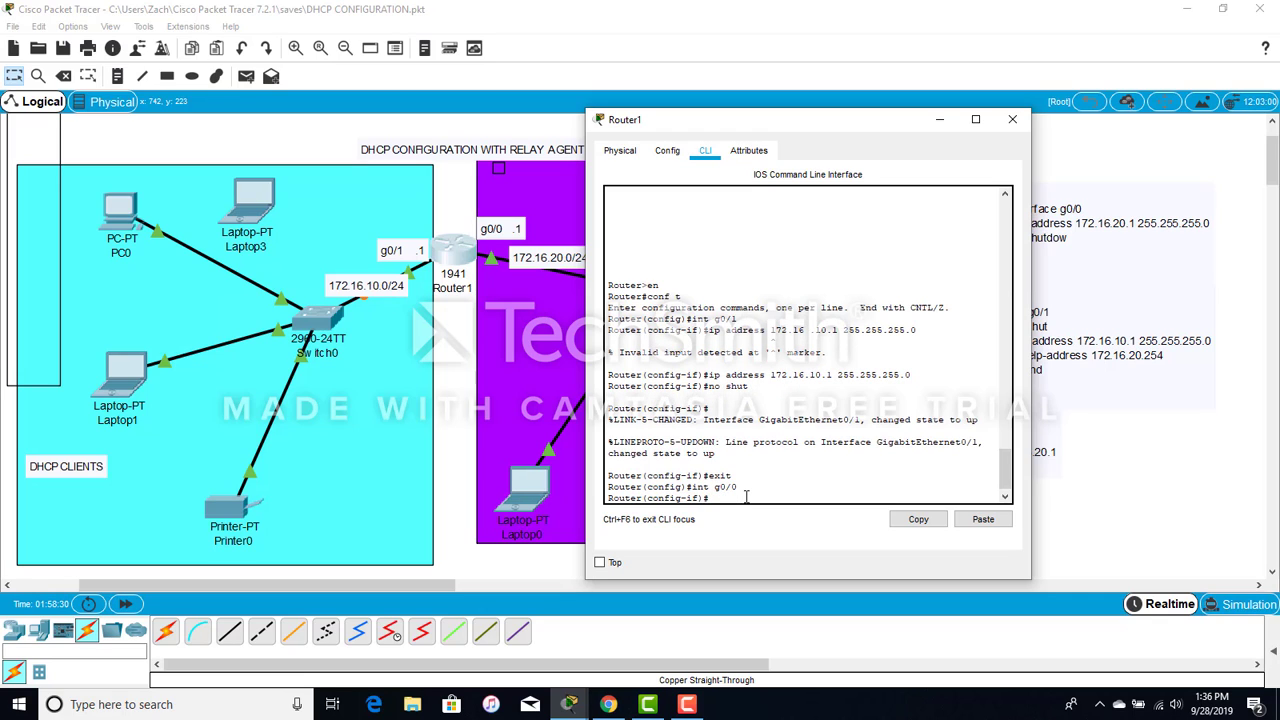
Step: Assign the IP address 172.16.20.1 255.255.255.0 to interface g0/0 and enable it with no shut
{"action": "type", "text": "ip address 172.16.20.1 255.255.255"}
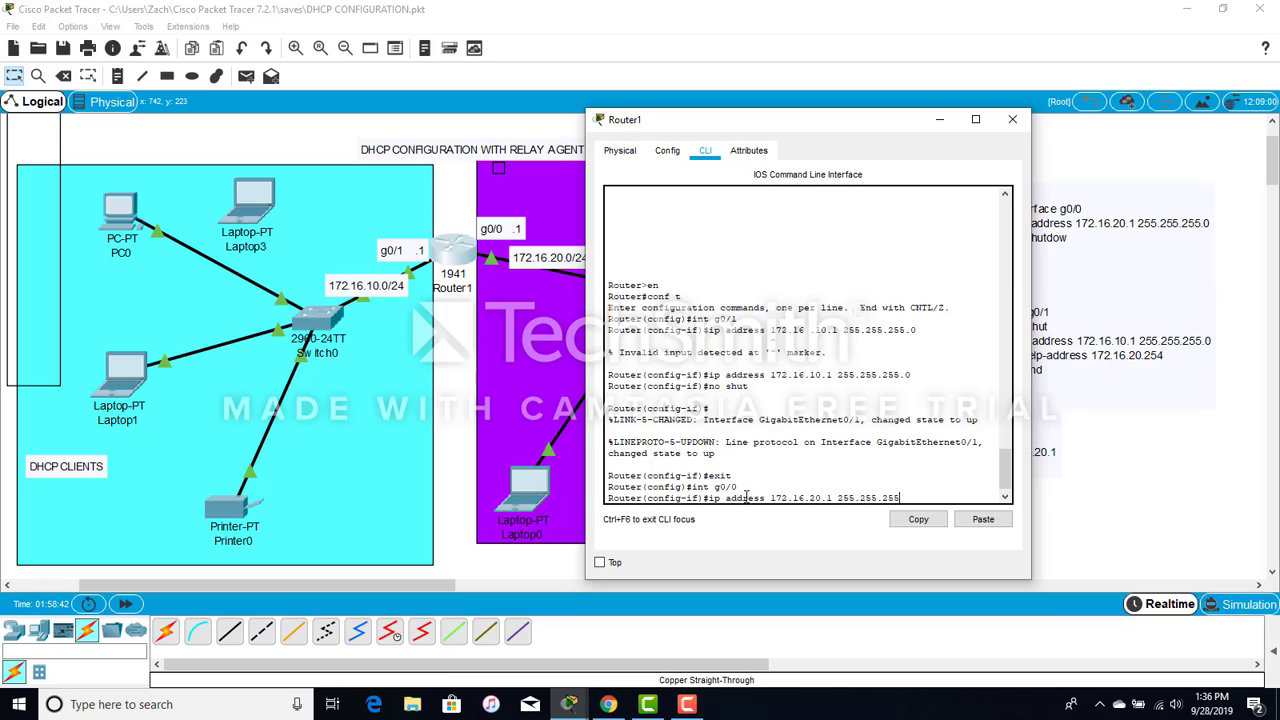
{"action": "type", "text": ".0"}
{"action": "key", "text": "Return"}
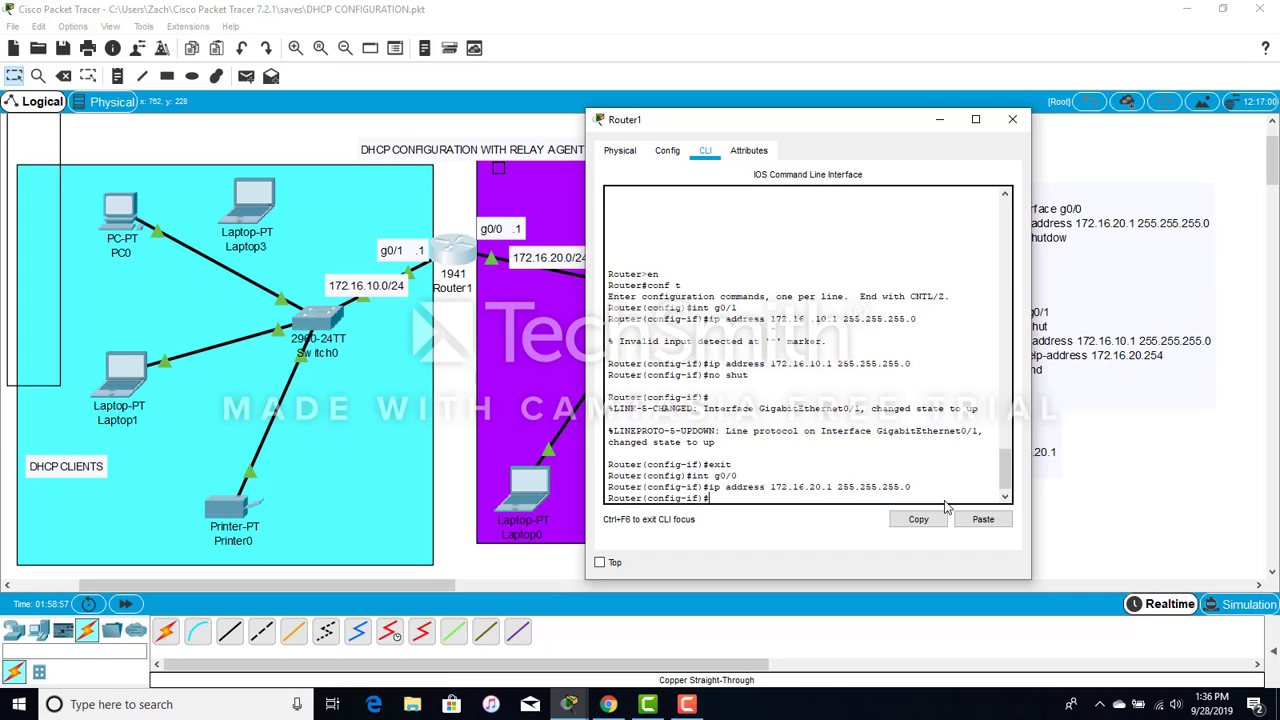
{"action": "type", "text": "no u"}
{"action": "type", "text": "shut"}
{"action": "key", "text": "Return"}
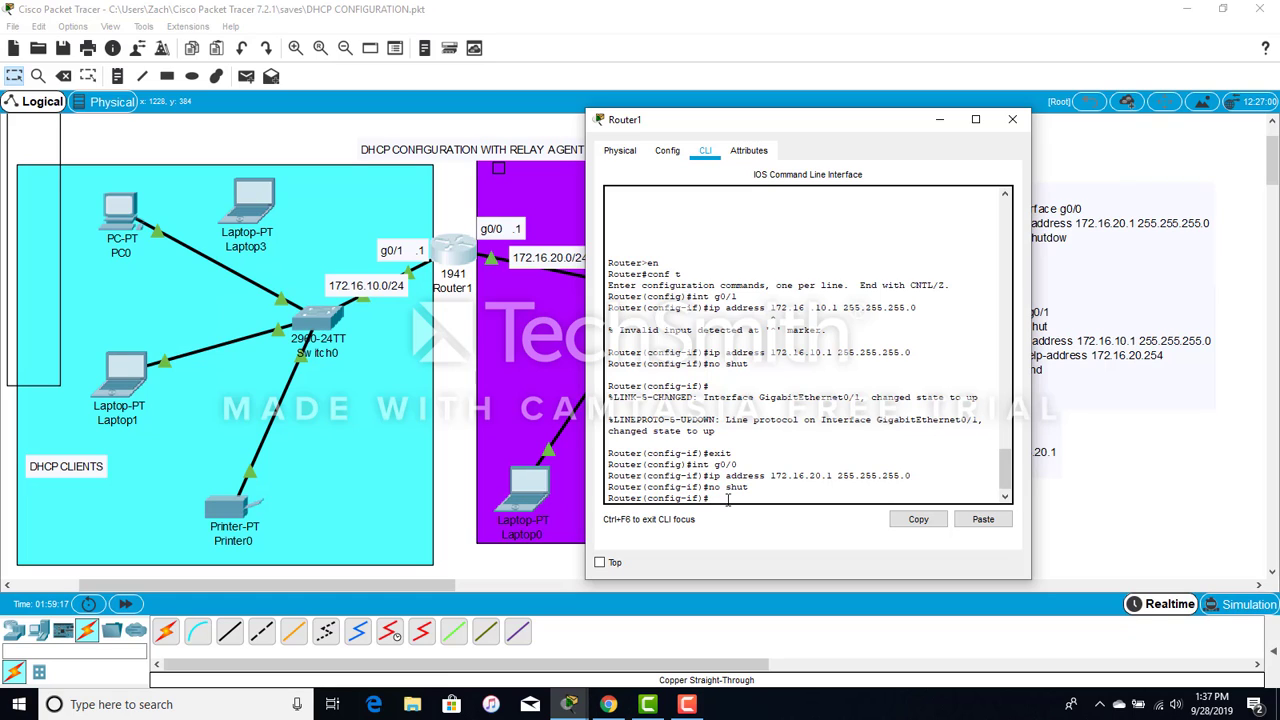
Step: Exit interface and global configuration modes on Router1 to return to the privileged prompt
{"action": "type", "text": "sho"}
{"action": "key", "text": "BackSpace"}
{"action": "key", "text": "BackSpace"}
{"action": "type", "text": "exit"}
{"action": "key", "text": "Return"}
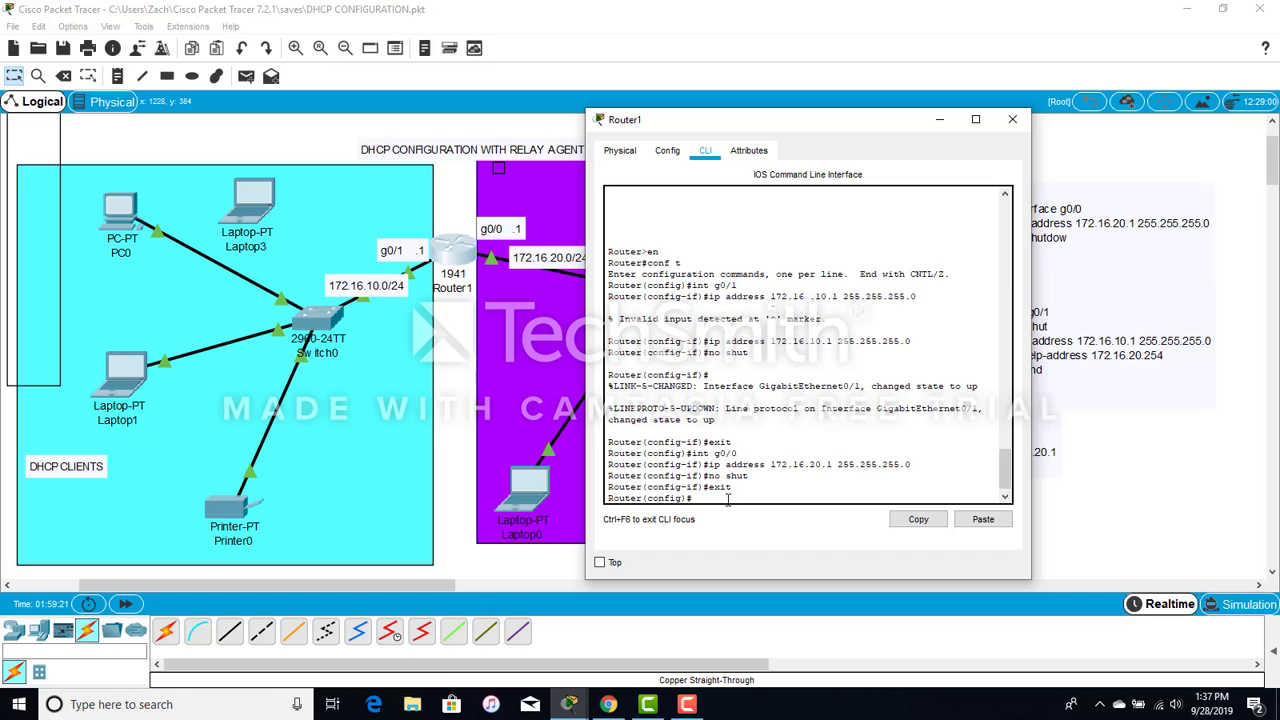
{"action": "key", "text": "BackSpace"}
{"action": "type", "text": "exit"}
{"action": "key", "text": "Return"}
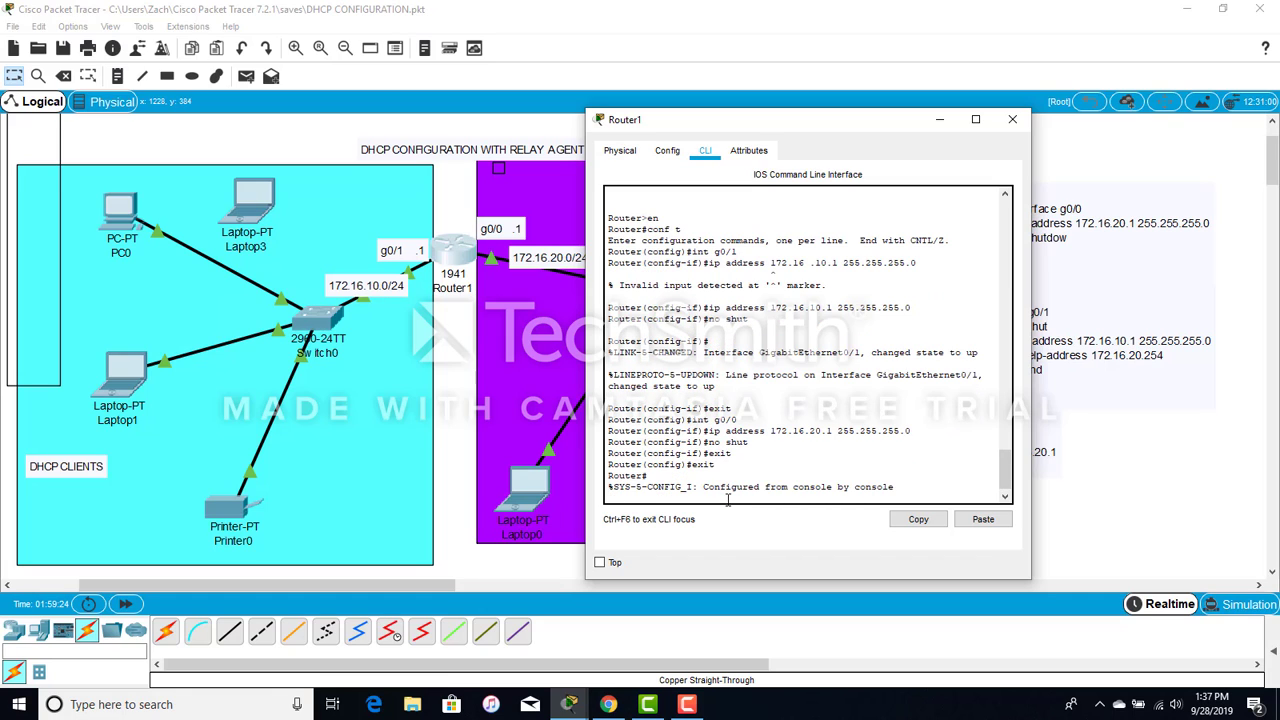
{"action": "key", "text": "Return"}
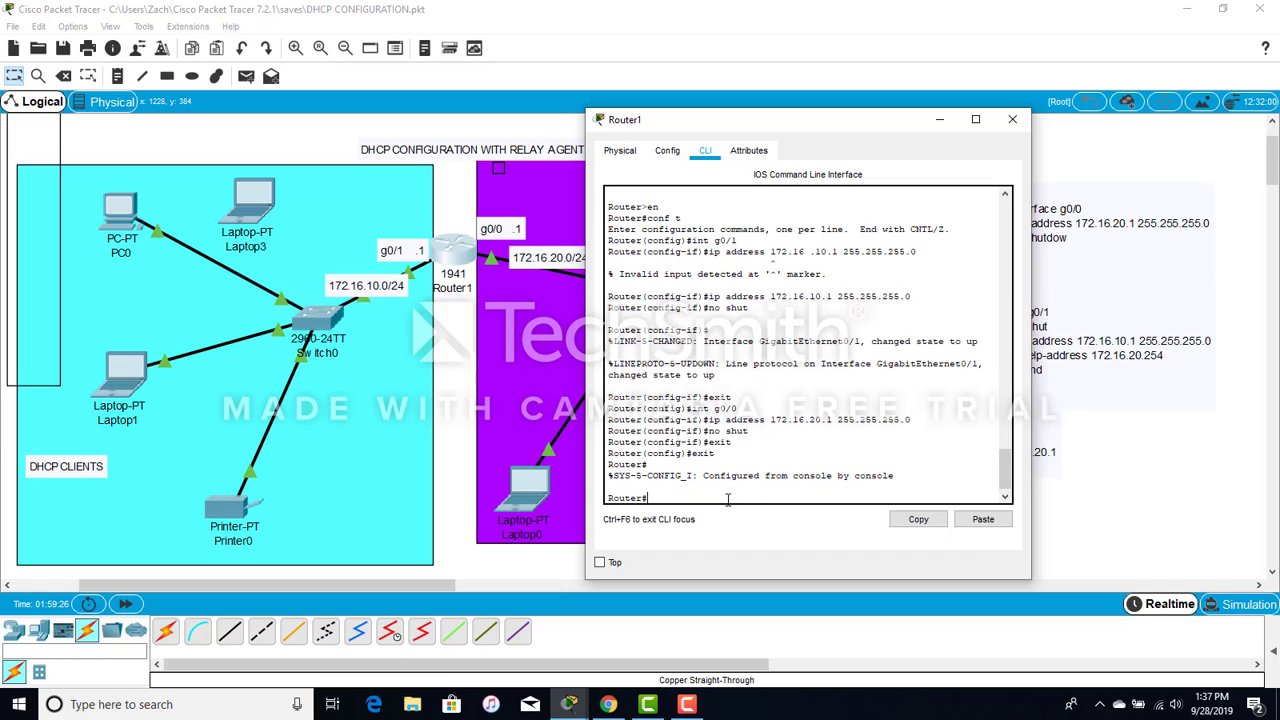
Step: Display Router1's running configuration with show run, check the g0/0 and g0/1 addresses and minimize the router window
{"action": "type", "text": "show run"}
{"action": "key", "text": "Return"}
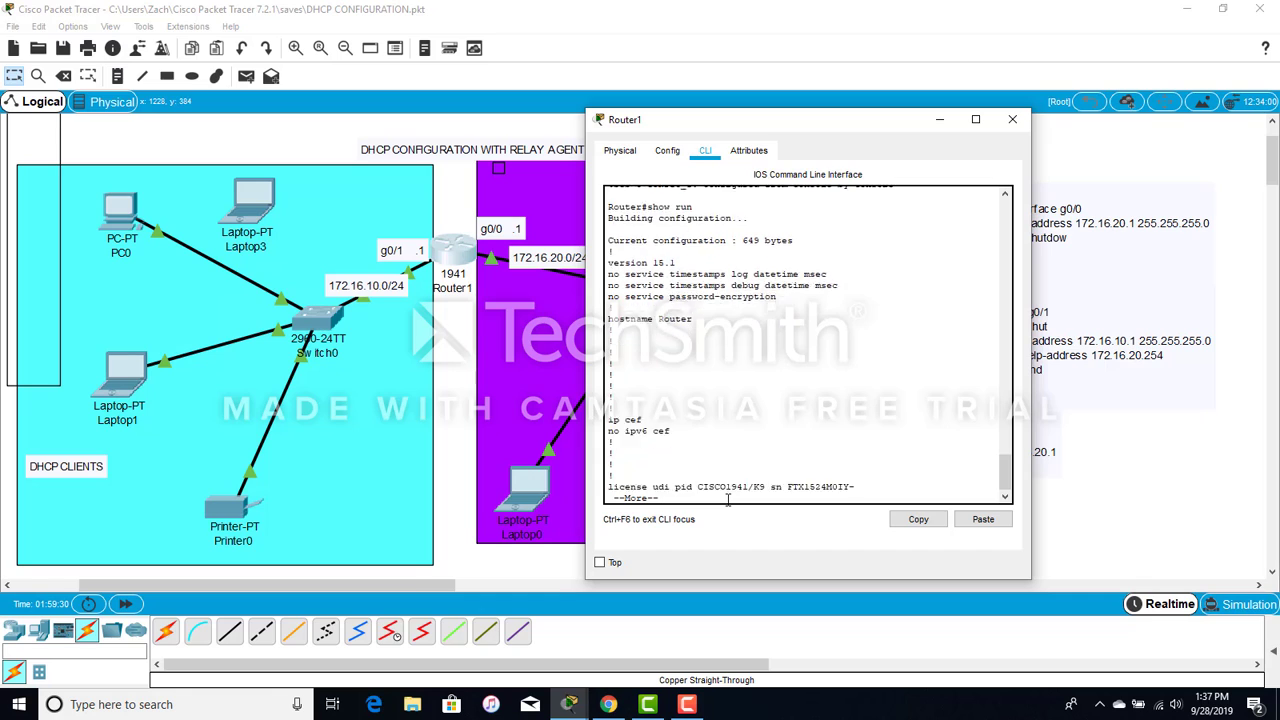
{"action": "key", "text": "space"}
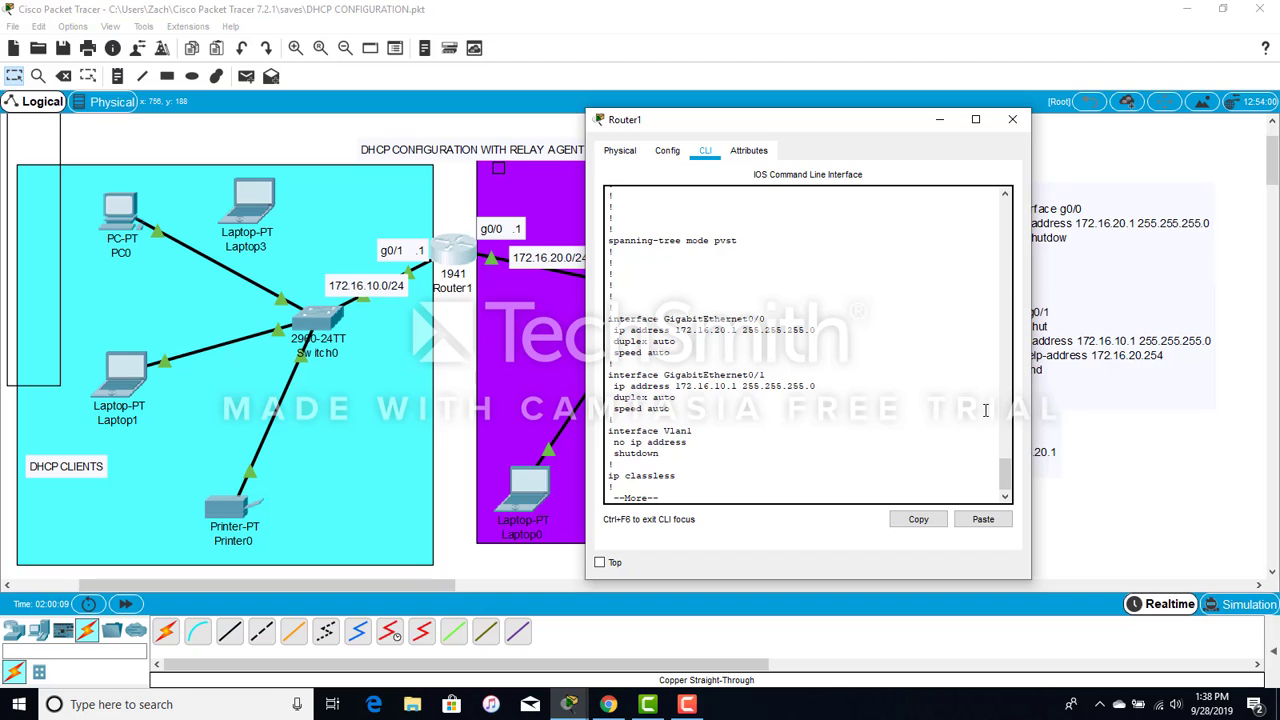
{"action": "left_click", "coordinate": [941, 121]}
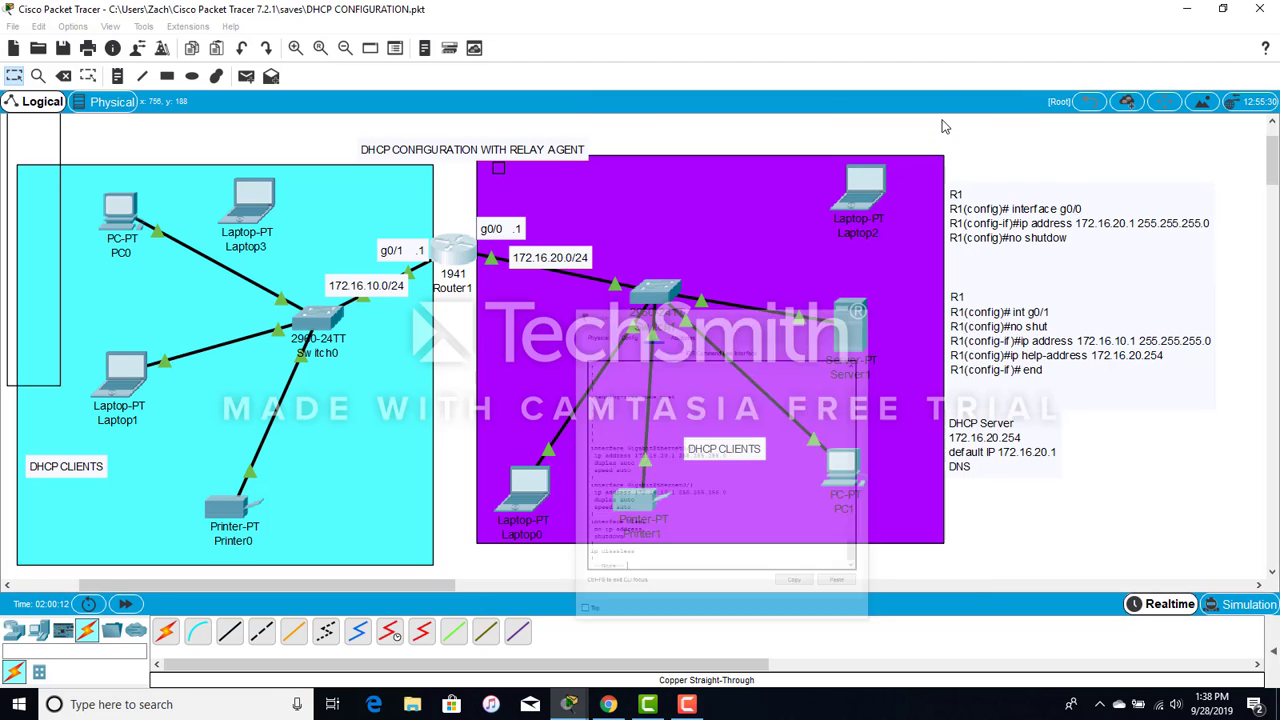
{"action": "left_click", "coordinate": [655, 291]}
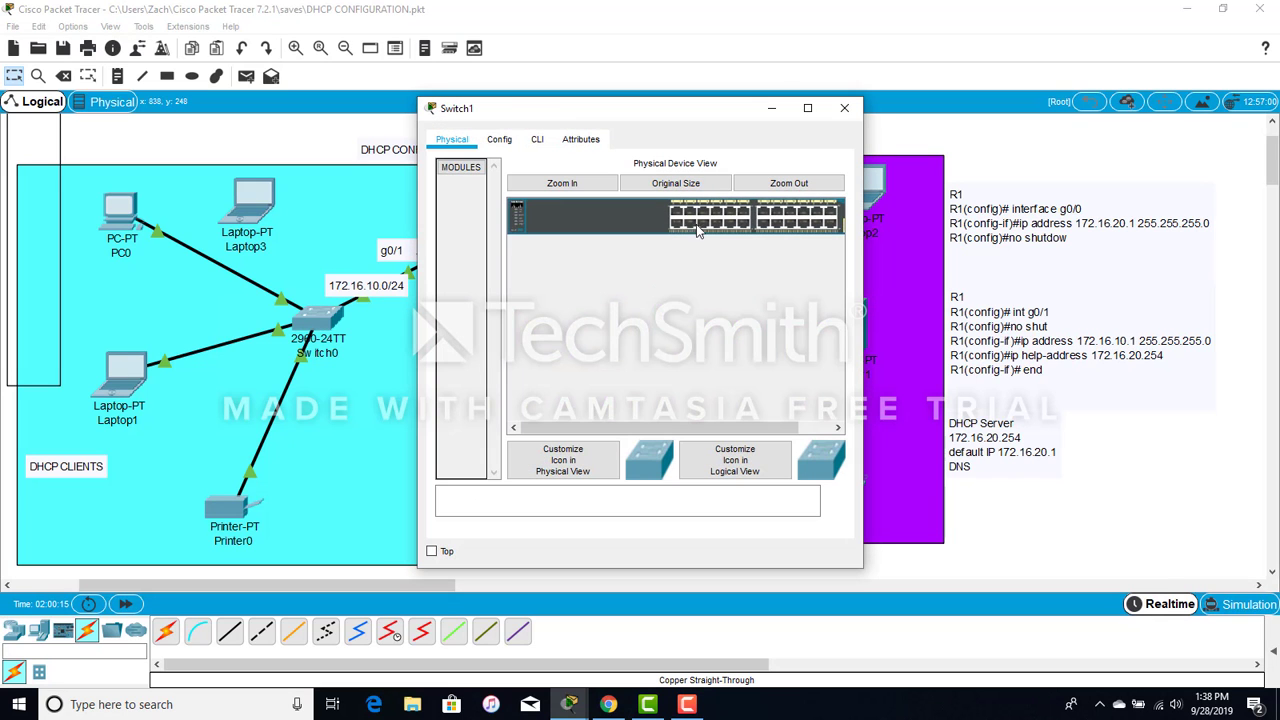
{"action": "left_click", "coordinate": [773, 108]}
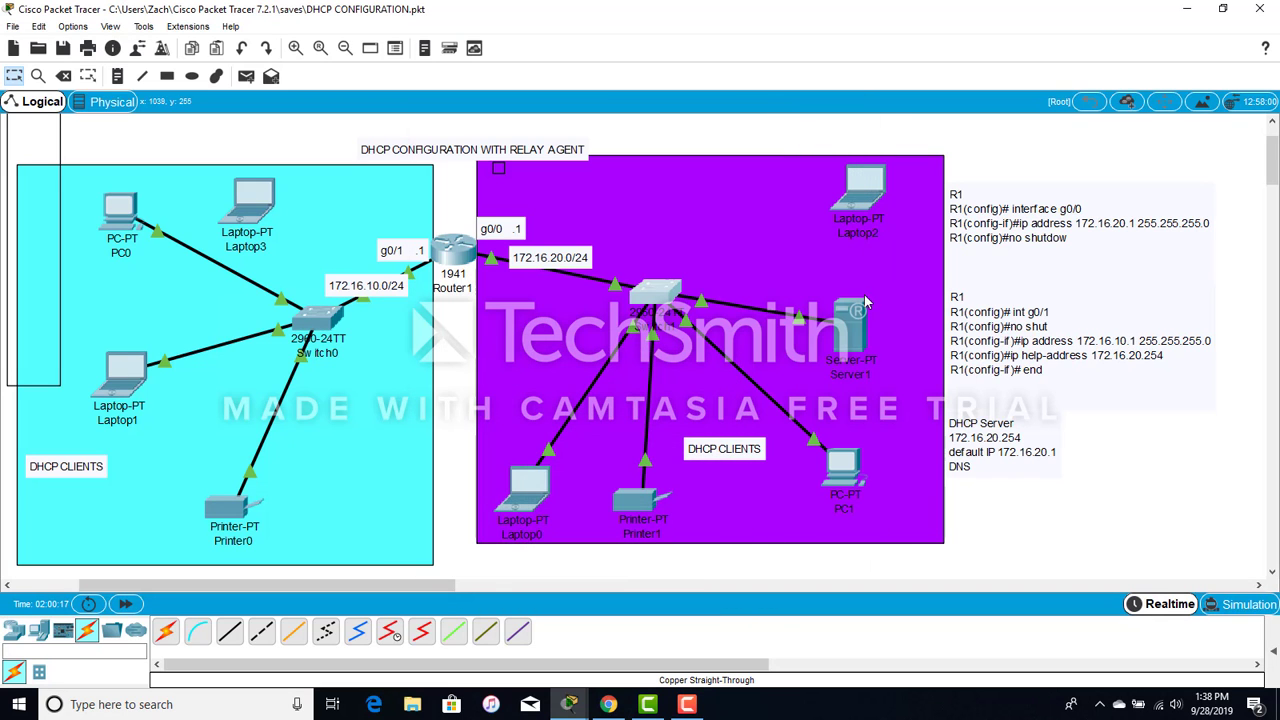
Step: Open Server1's IP configuration and assign the static IP address 172.16.20.254 with subnet mask 255.255.255.0
{"action": "left_click", "coordinate": [850, 322]}
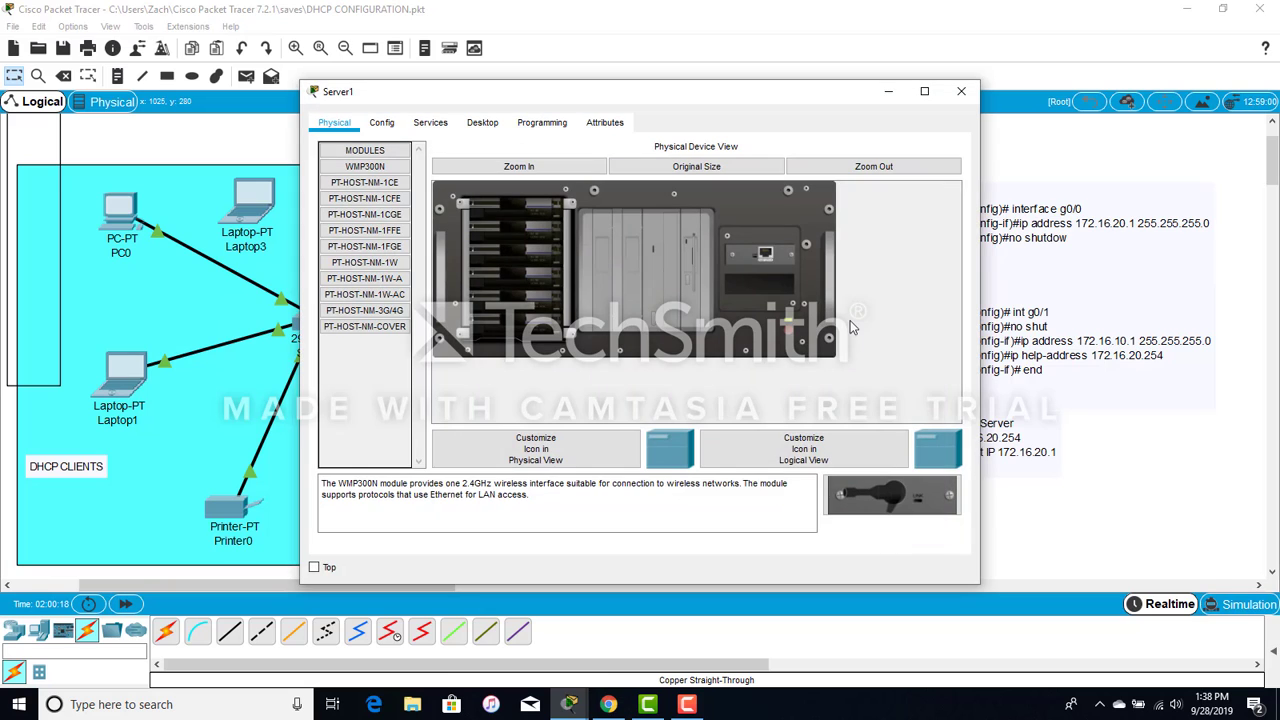
{"action": "left_click", "coordinate": [481, 123]}
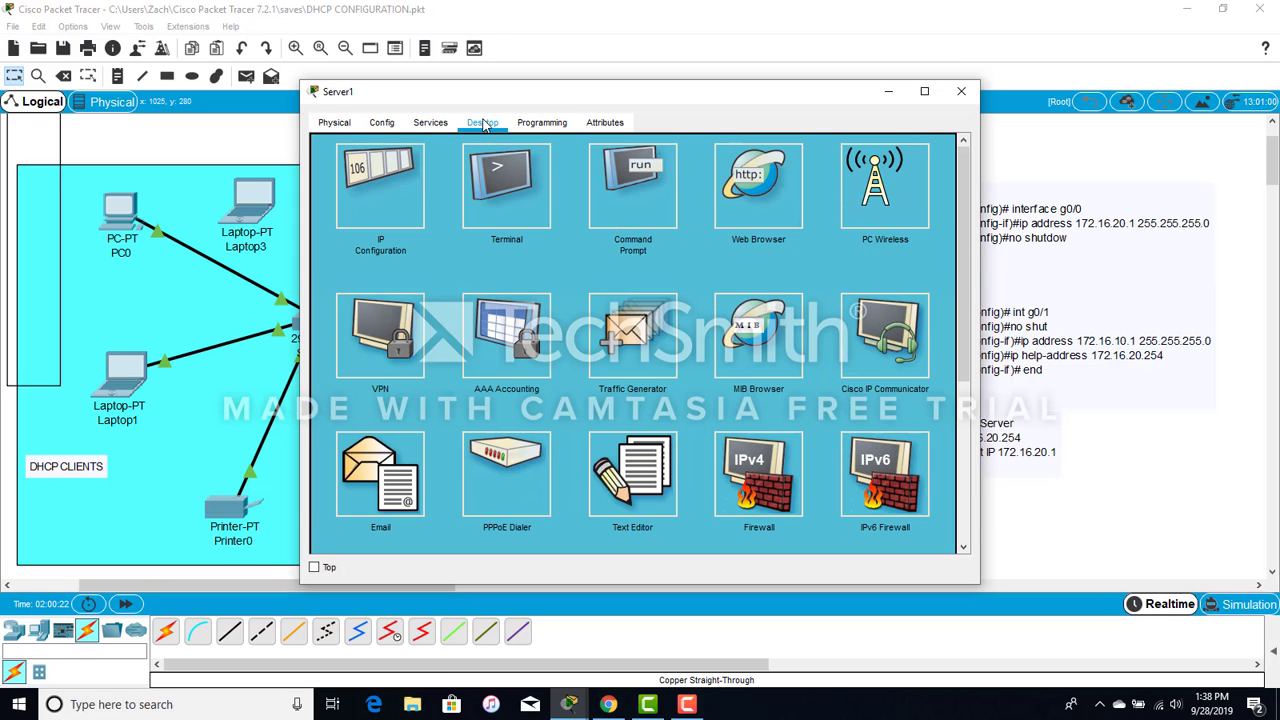
{"action": "left_click", "coordinate": [378, 176]}
{"action": "left_click", "coordinate": [663, 216]}
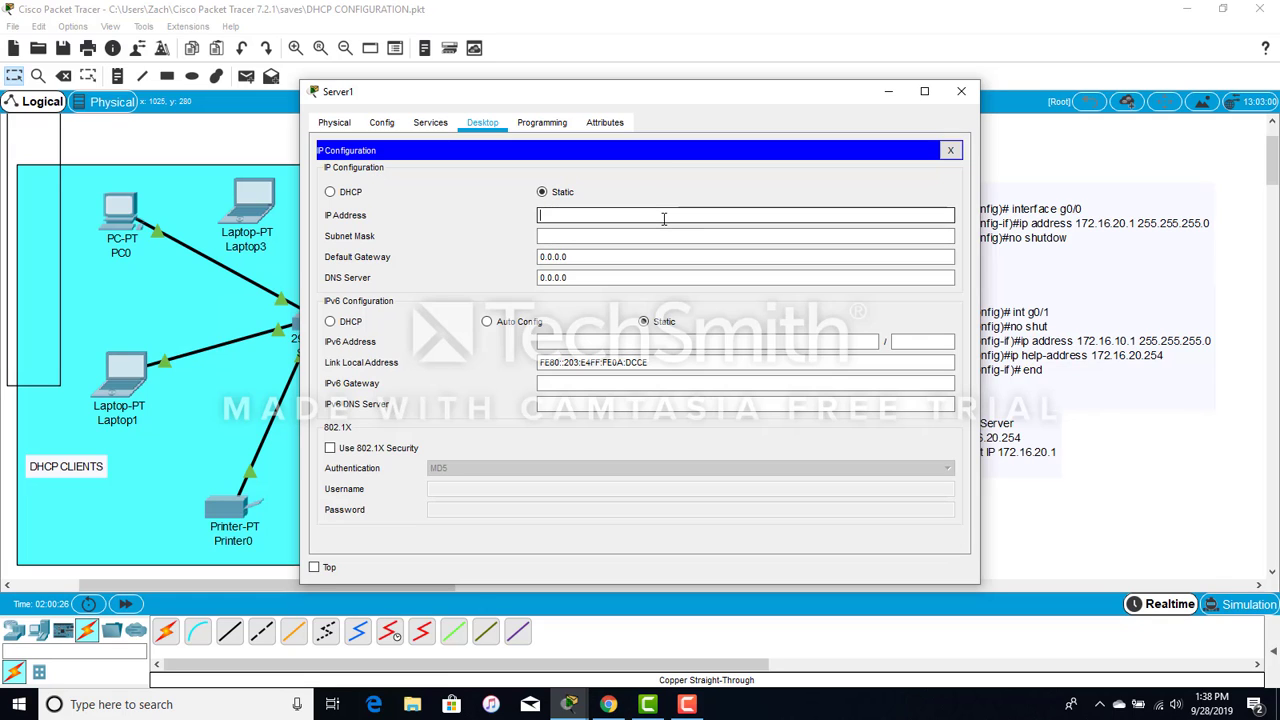
{"action": "type", "text": "172.16.20.254"}
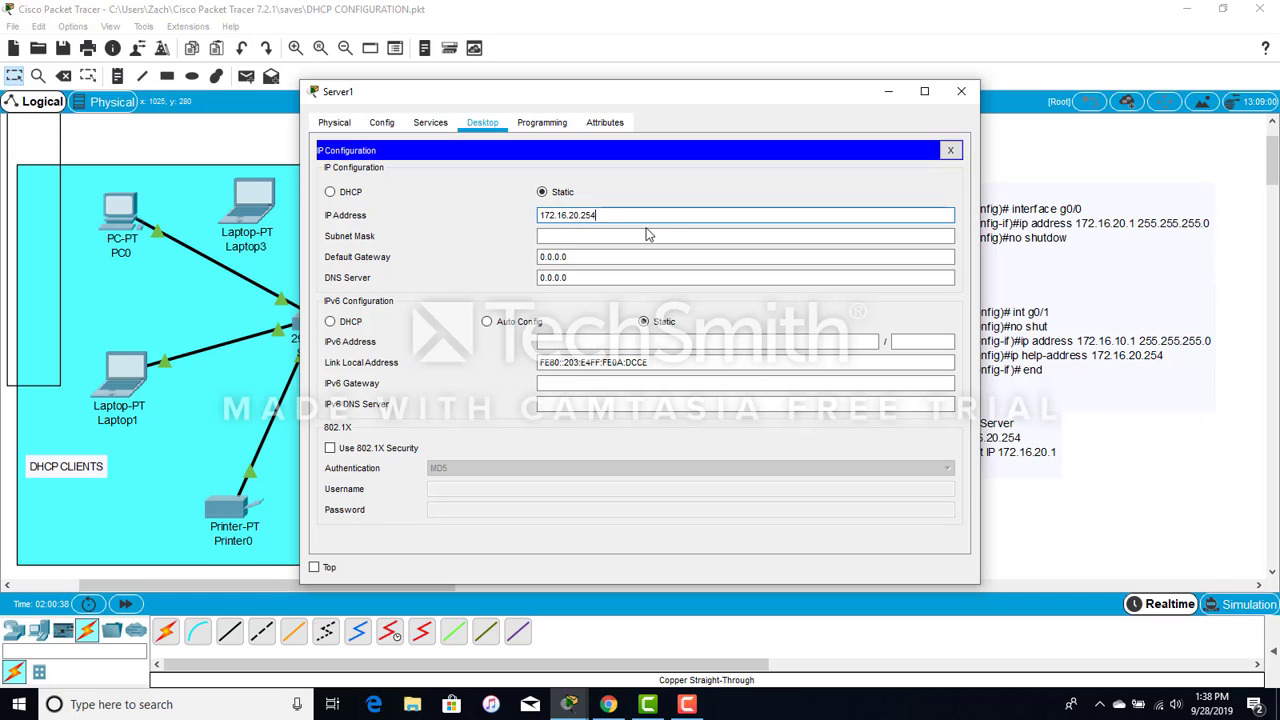
{"action": "left_click", "coordinate": [647, 235]}
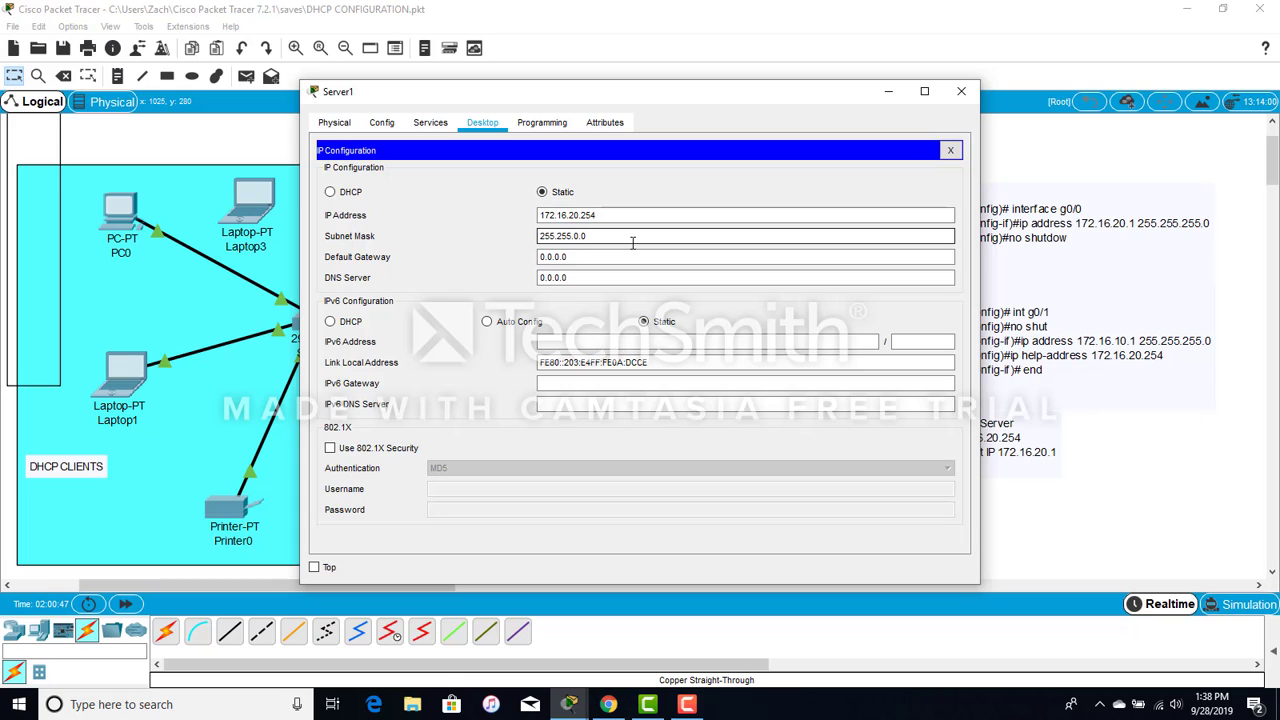
{"action": "key", "text": "BackSpace"}
{"action": "key", "text": "BackSpace"}
{"action": "key", "text": "BackSpace"}
{"action": "type", "text": "255.0"}
Step: Set Server1's default gateway to 172.16.20.1 and close its IP configuration
{"action": "left_click", "coordinate": [620, 271]}
{"action": "left_click", "coordinate": [609, 257]}
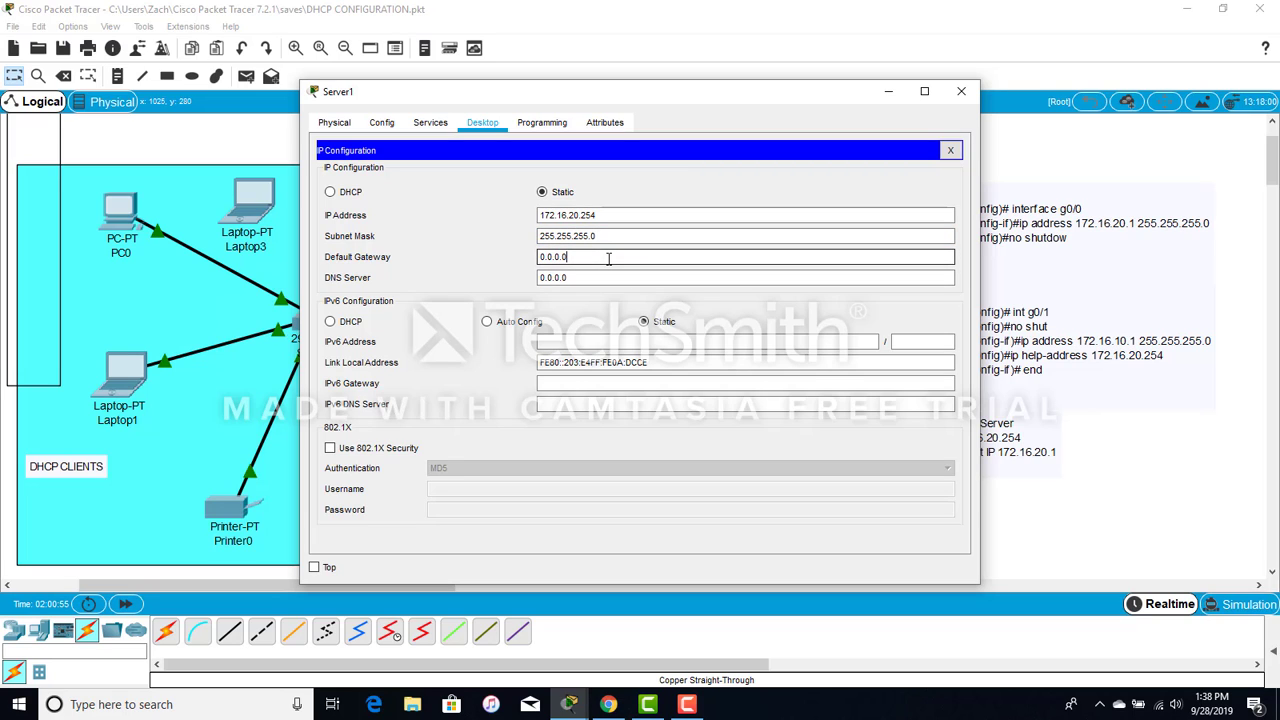
{"action": "key", "text": "BackSpace"}
{"action": "key", "text": "BackSpace"}
{"action": "key", "text": "BackSpace"}
{"action": "key", "text": "BackSpace"}
{"action": "key", "text": "BackSpace"}
{"action": "key", "text": "BackSpace"}
{"action": "key", "text": "BackSpace"}
{"action": "type", "text": "2"}
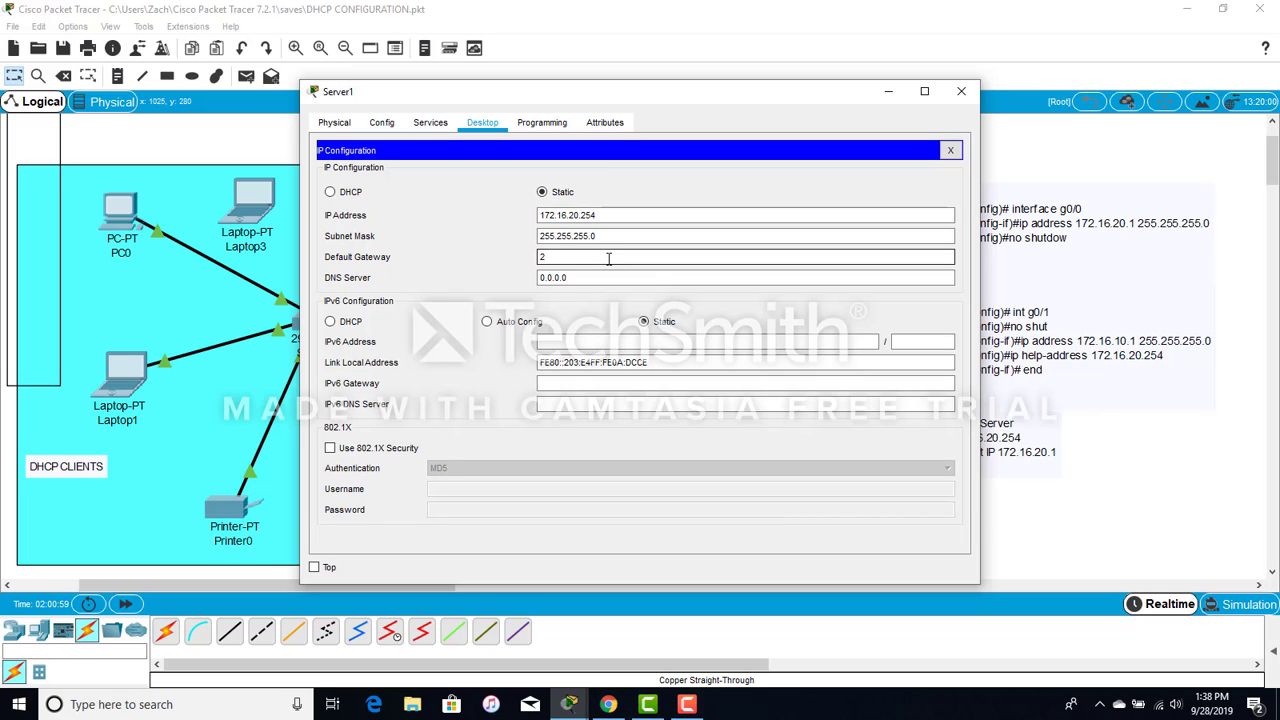
{"action": "type", "text": "172.16.20.1"}
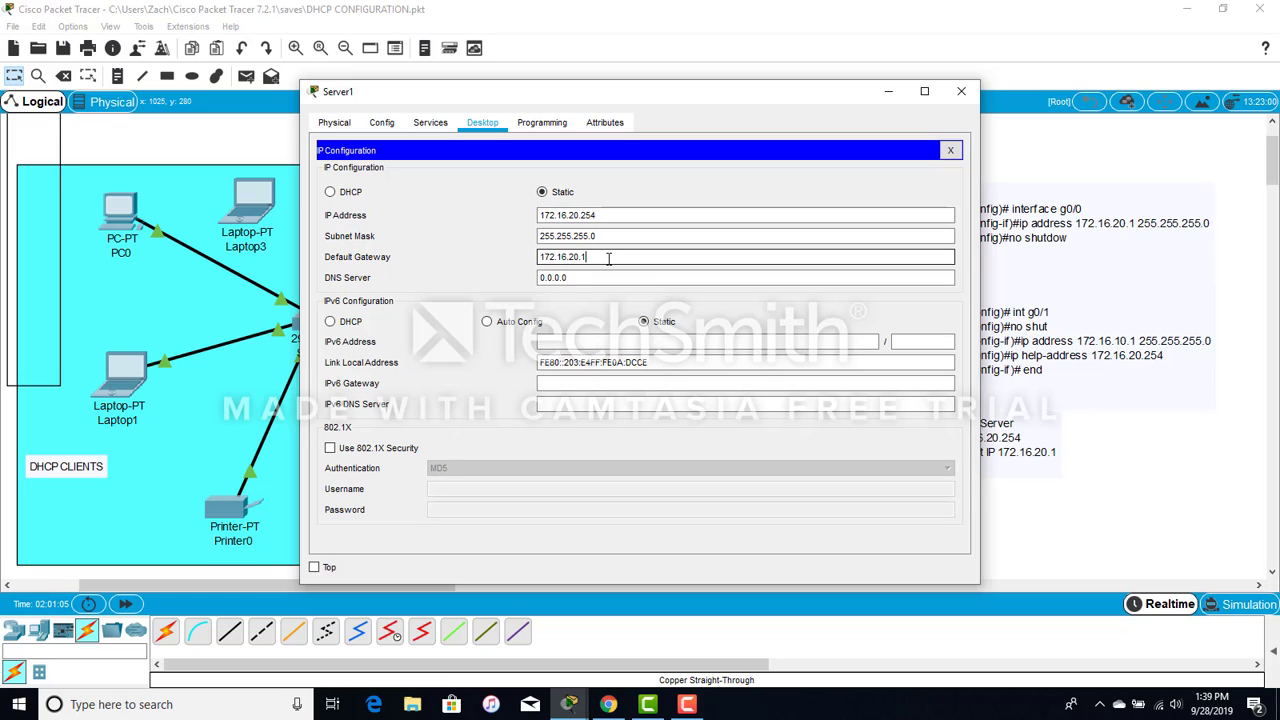
{"action": "left_click", "coordinate": [950, 150]}
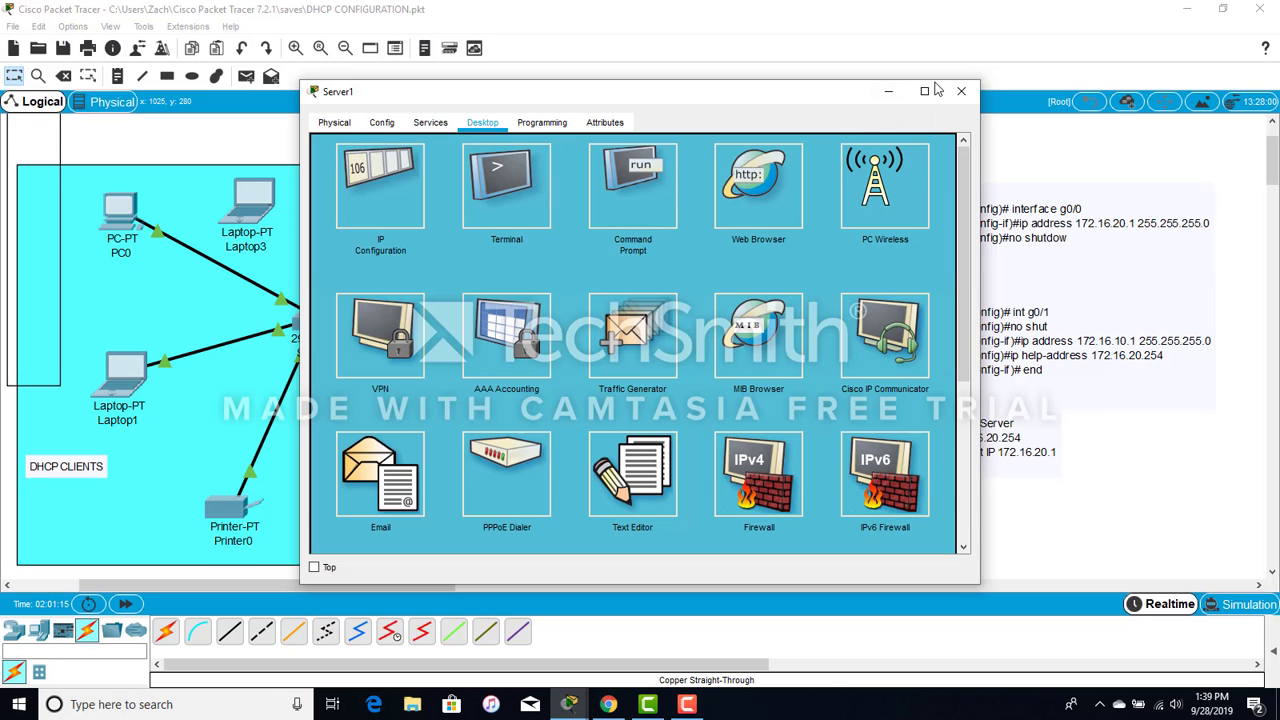
Step: Open Server1's DHCP service settings and turn the service on for FastEthernet0
{"action": "left_click", "coordinate": [430, 123]}
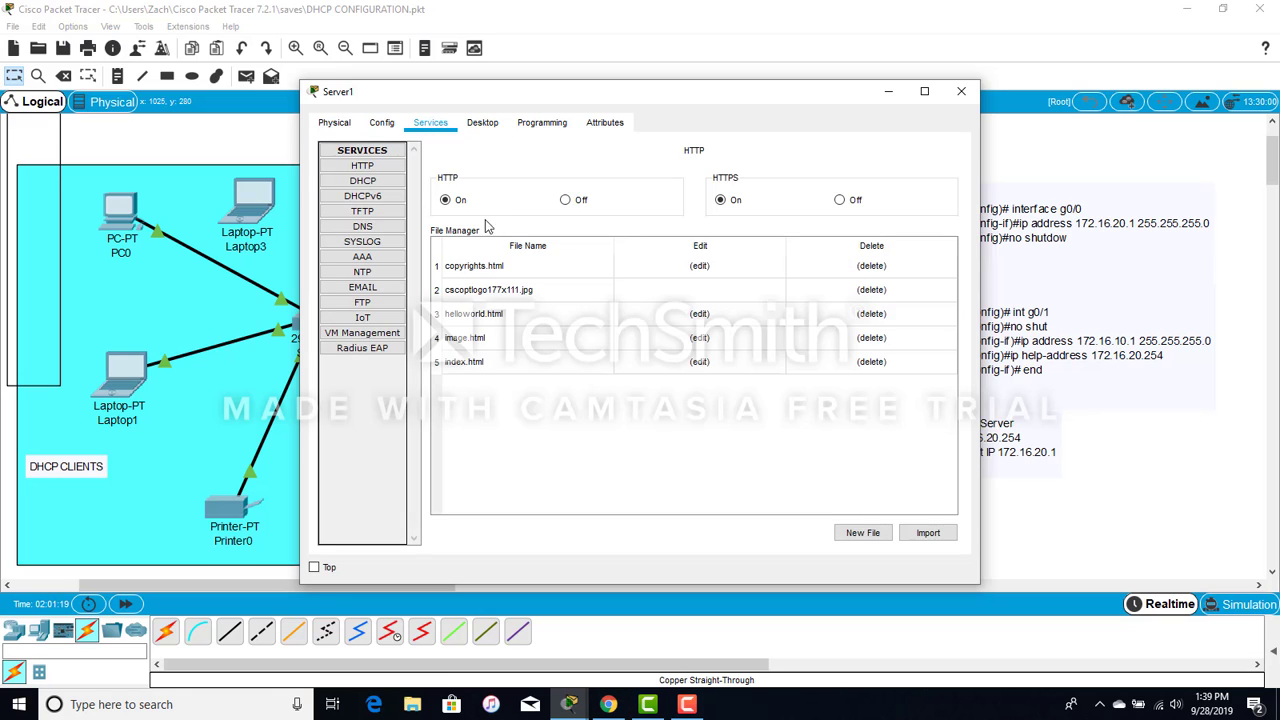
{"action": "left_click", "coordinate": [376, 183]}
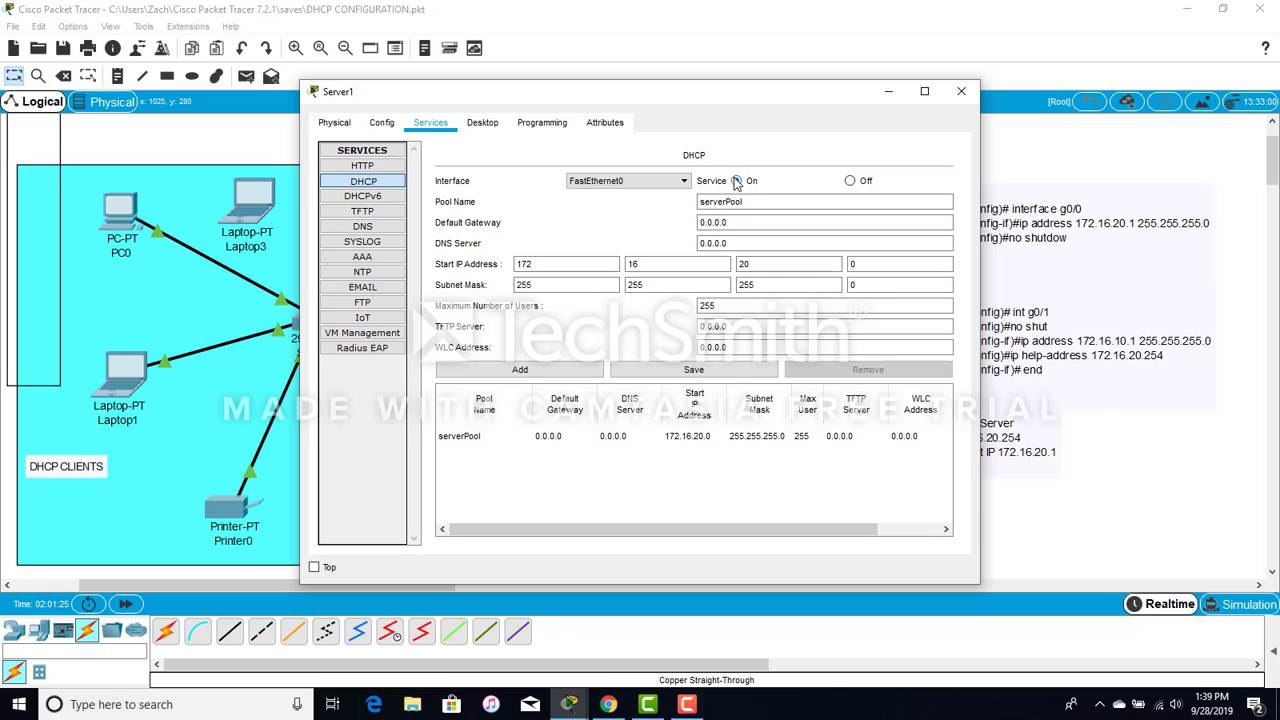
{"action": "left_click", "coordinate": [736, 181]}
{"action": "left_click", "coordinate": [860, 264]}
{"action": "left_click", "coordinate": [778, 285]}
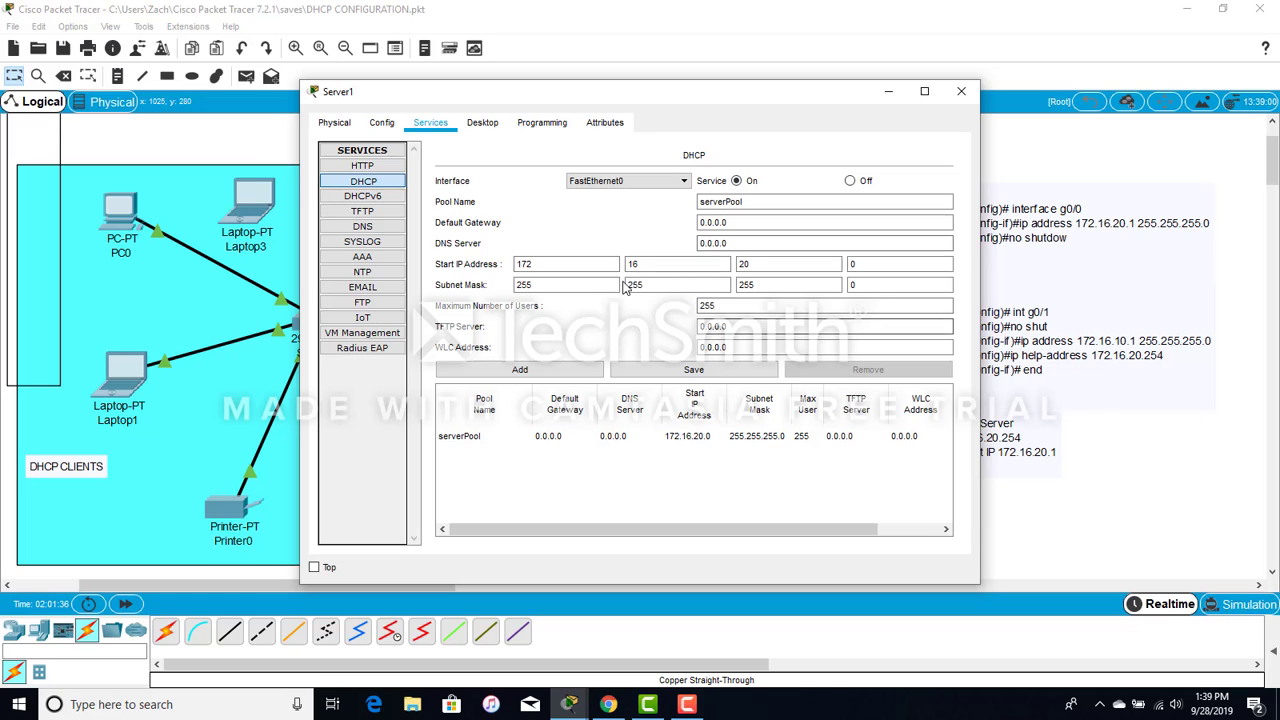
{"action": "left_click", "coordinate": [594, 266]}
{"action": "left_click", "coordinate": [520, 284]}
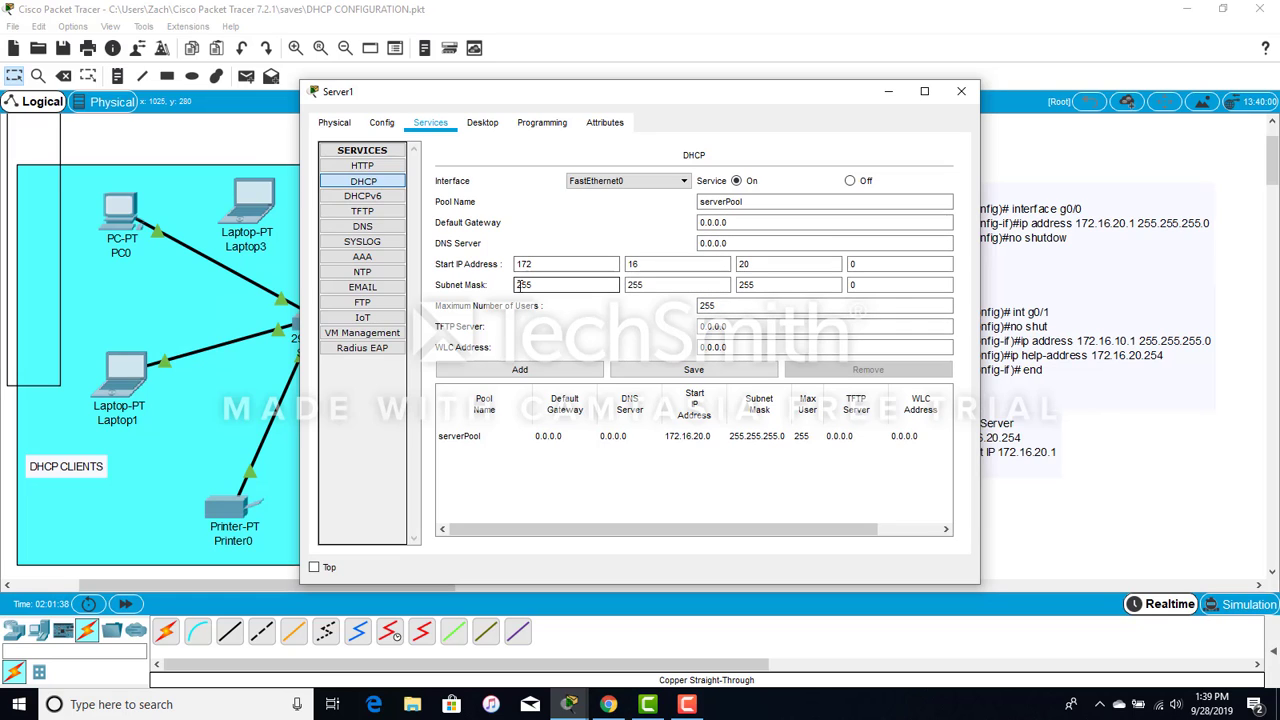
{"action": "left_click", "coordinate": [645, 292]}
{"action": "left_click", "coordinate": [578, 266]}
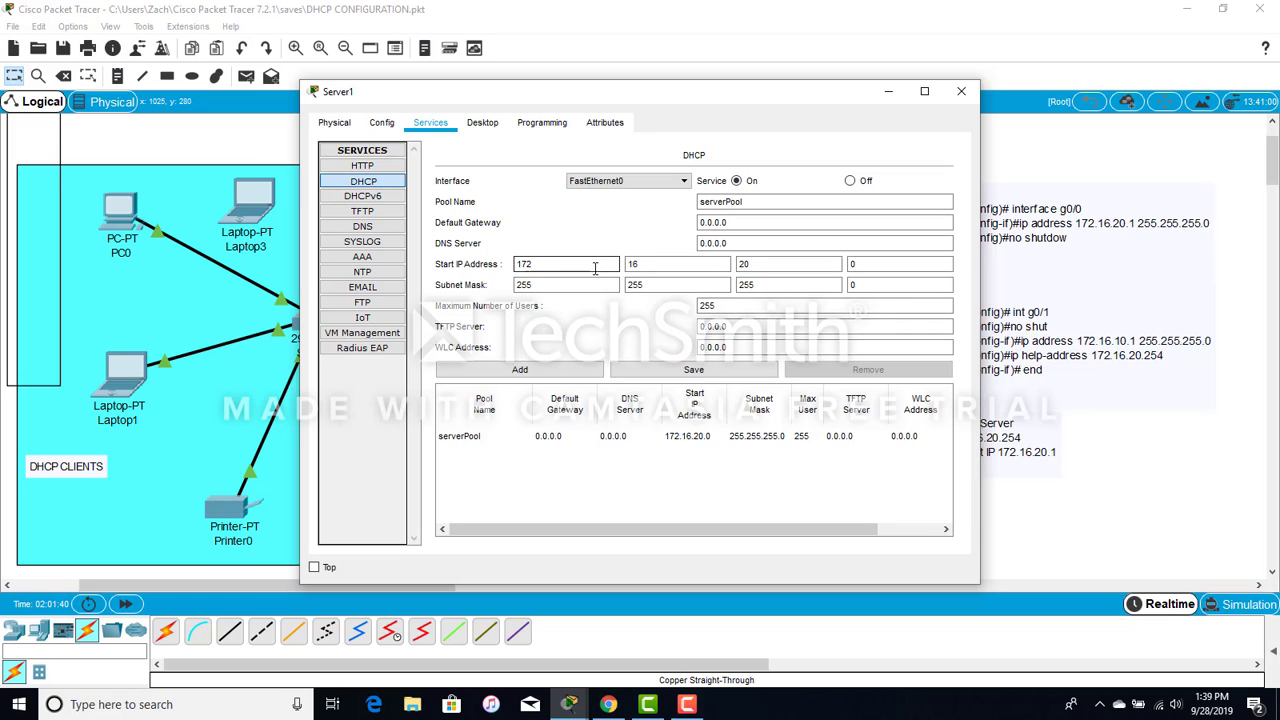
{"action": "left_click", "coordinate": [770, 201]}
Step: Set the default gateway of the DHCP pool serverPool to 172.16.20.1
{"action": "left_click", "coordinate": [756, 222]}
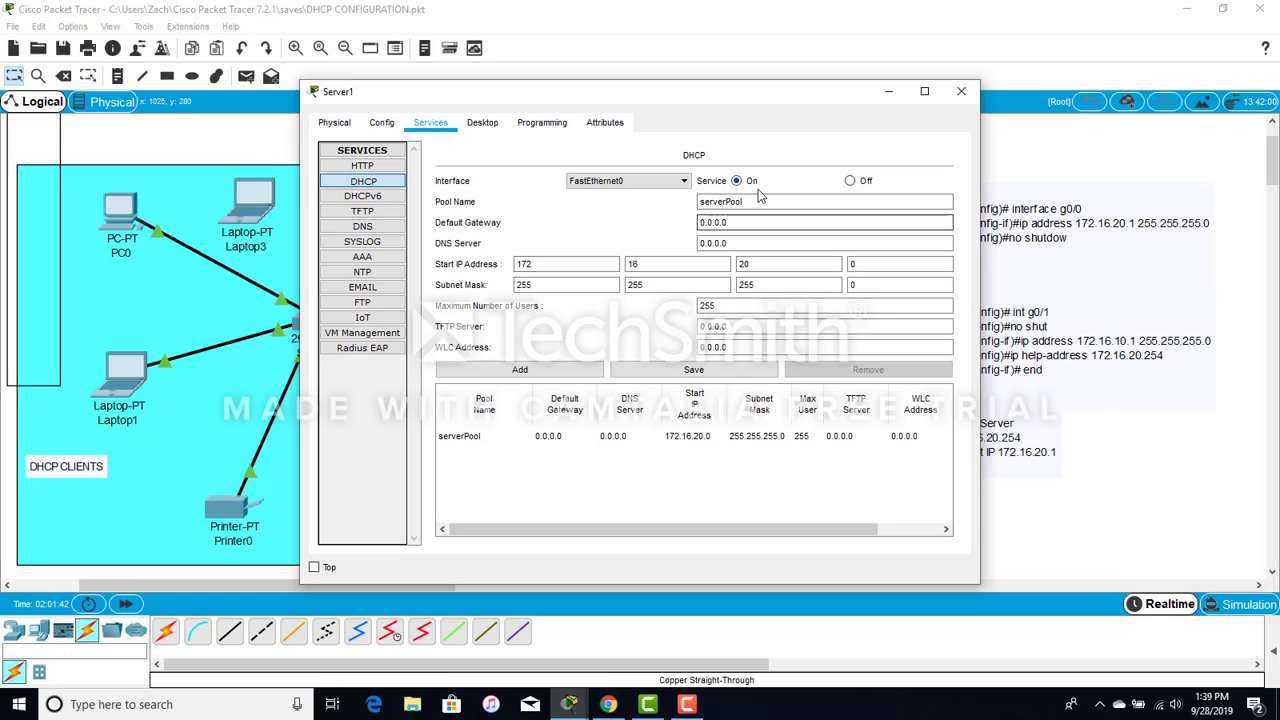
{"action": "left_click", "coordinate": [760, 201]}
{"action": "left_click", "coordinate": [745, 222]}
{"action": "key", "text": "BackSpace"}
{"action": "key", "text": "BackSpace"}
{"action": "key", "text": "BackSpace"}
{"action": "key", "text": "BackSpace"}
{"action": "key", "text": "BackSpace"}
{"action": "key", "text": "BackSpace"}
{"action": "key", "text": "BackSpace"}
{"action": "type", "text": "172.16.2"}
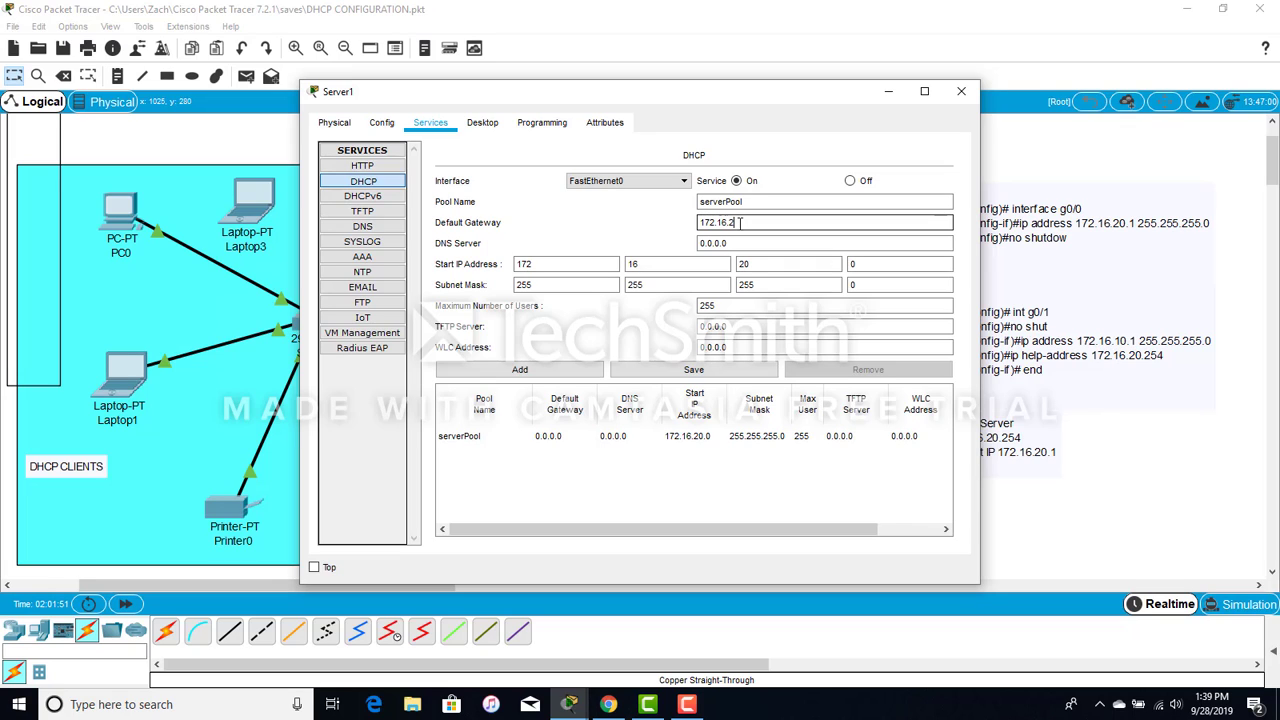
{"action": "type", "text": "0.1"}
Step: Set serverPool's DNS server to 172.16.20.1 and its start IP address to 172.16.20.100
{"action": "key", "text": "Tab"}
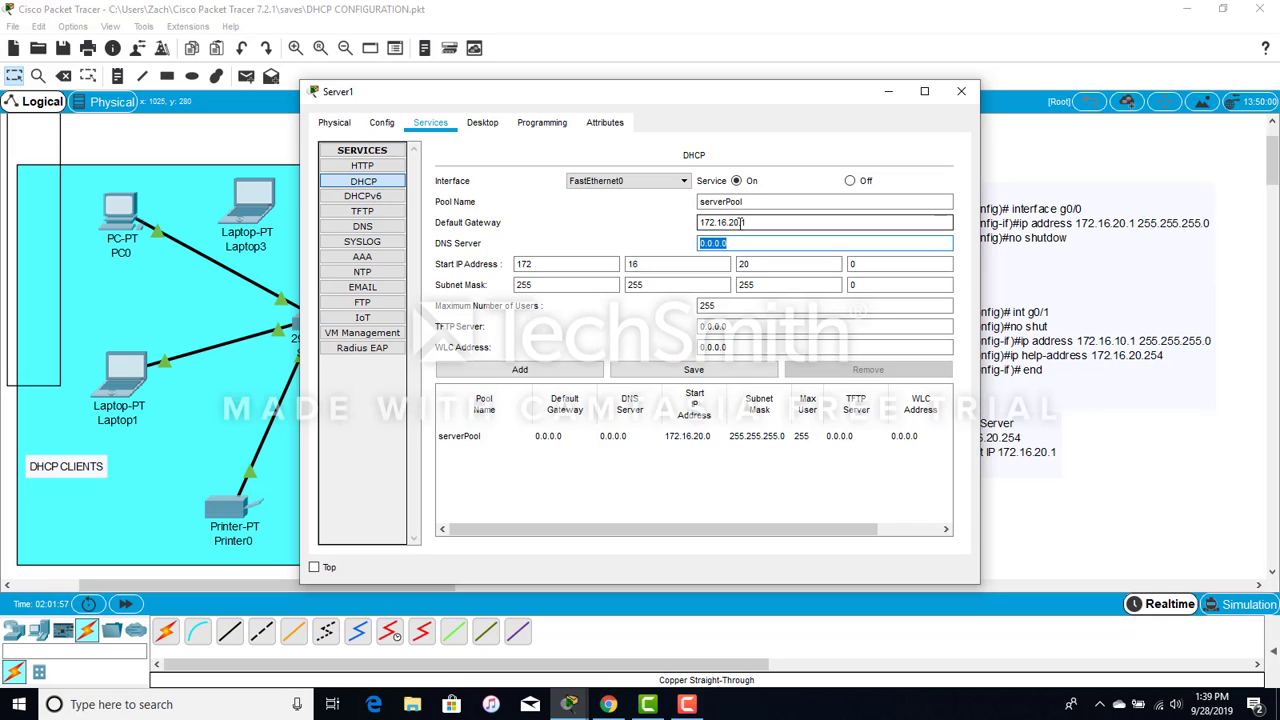
{"action": "key", "text": "BackSpace"}
{"action": "type", "text": "172.16.20.1"}
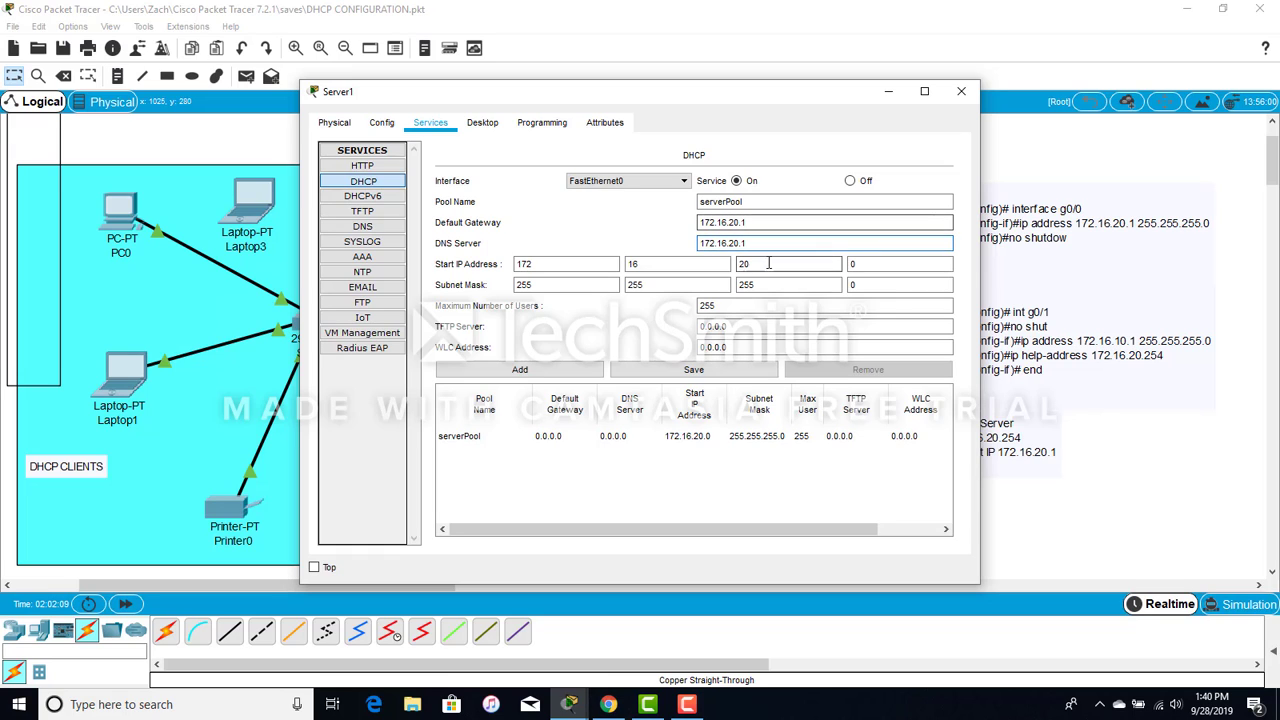
{"action": "left_click", "coordinate": [874, 262]}
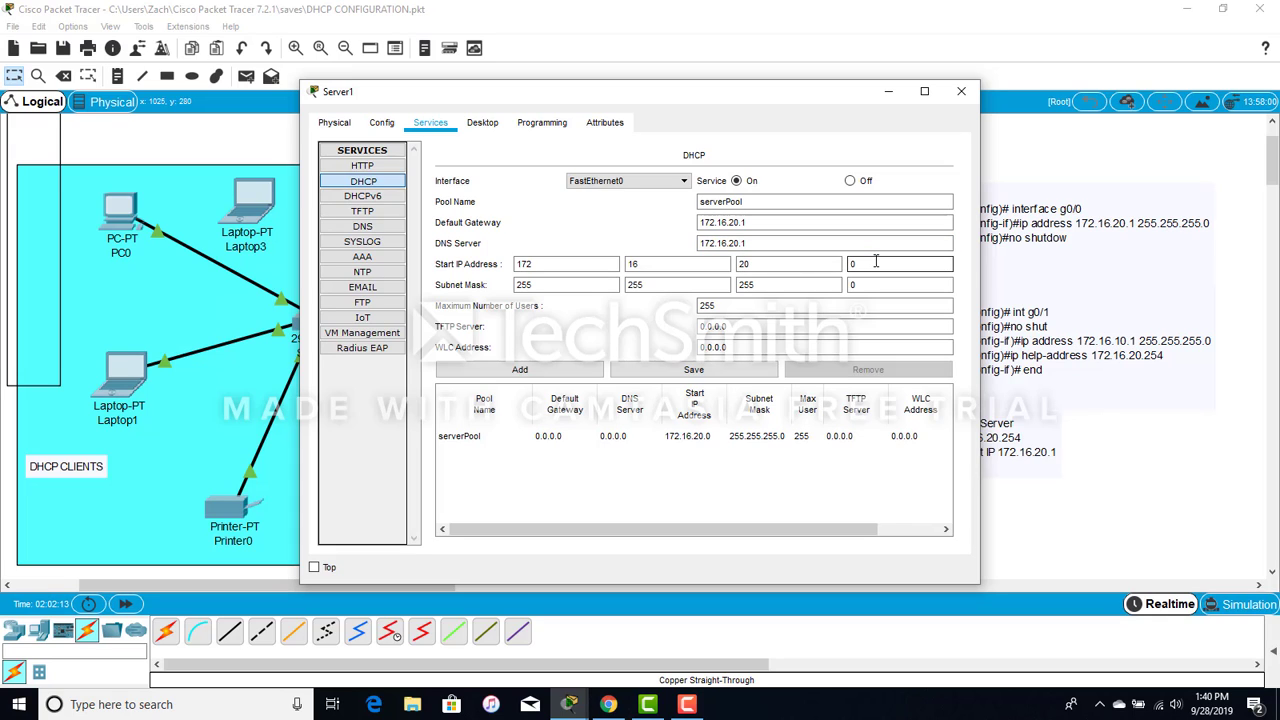
{"action": "key", "text": "BackSpace"}
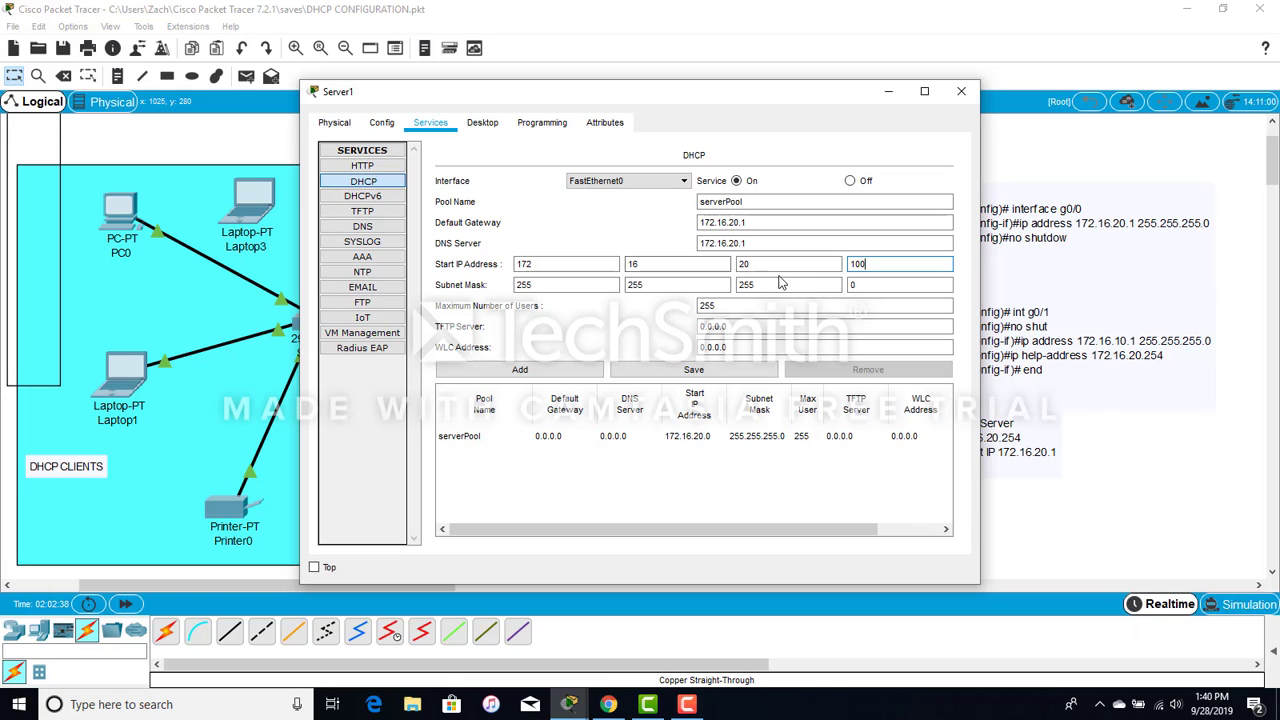
Step: Set serverPool's maximum number of users to 60, save the pool and minimize the Server1 window
{"action": "left_click", "coordinate": [745, 306]}
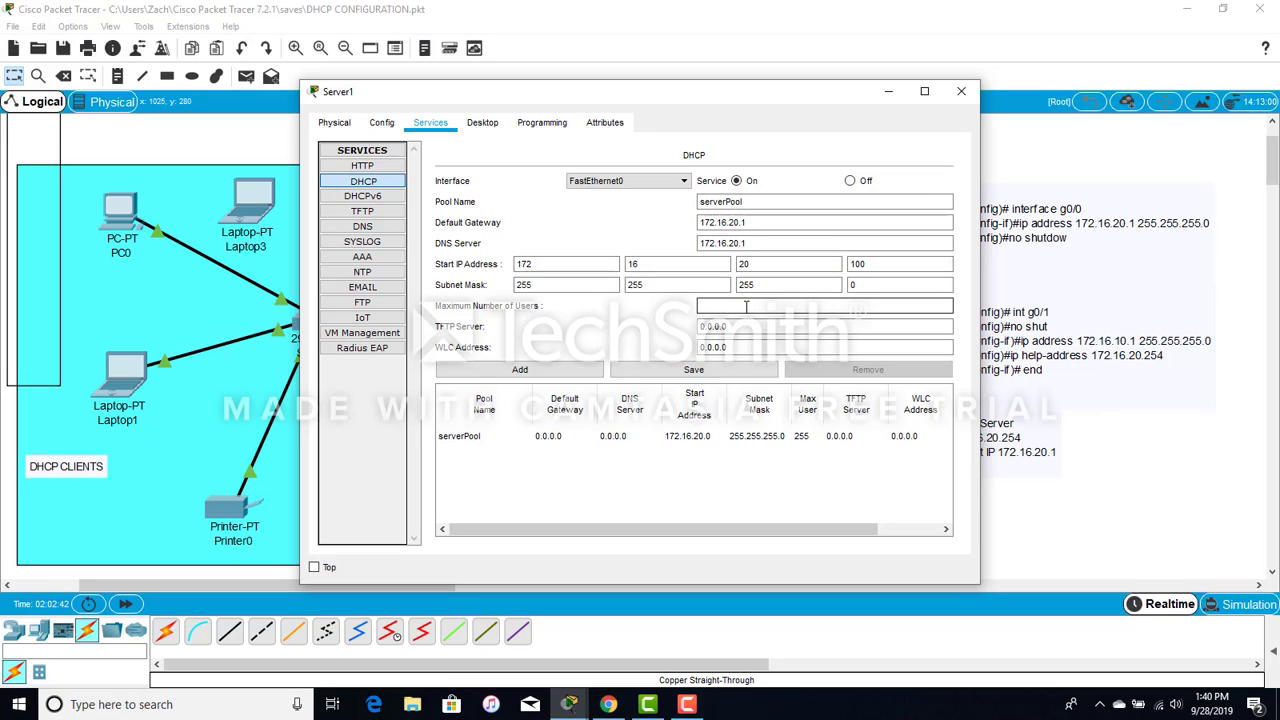
{"action": "key", "text": "BackSpace"}
{"action": "key", "text": "BackSpace"}
{"action": "left_click", "coordinate": [753, 326]}
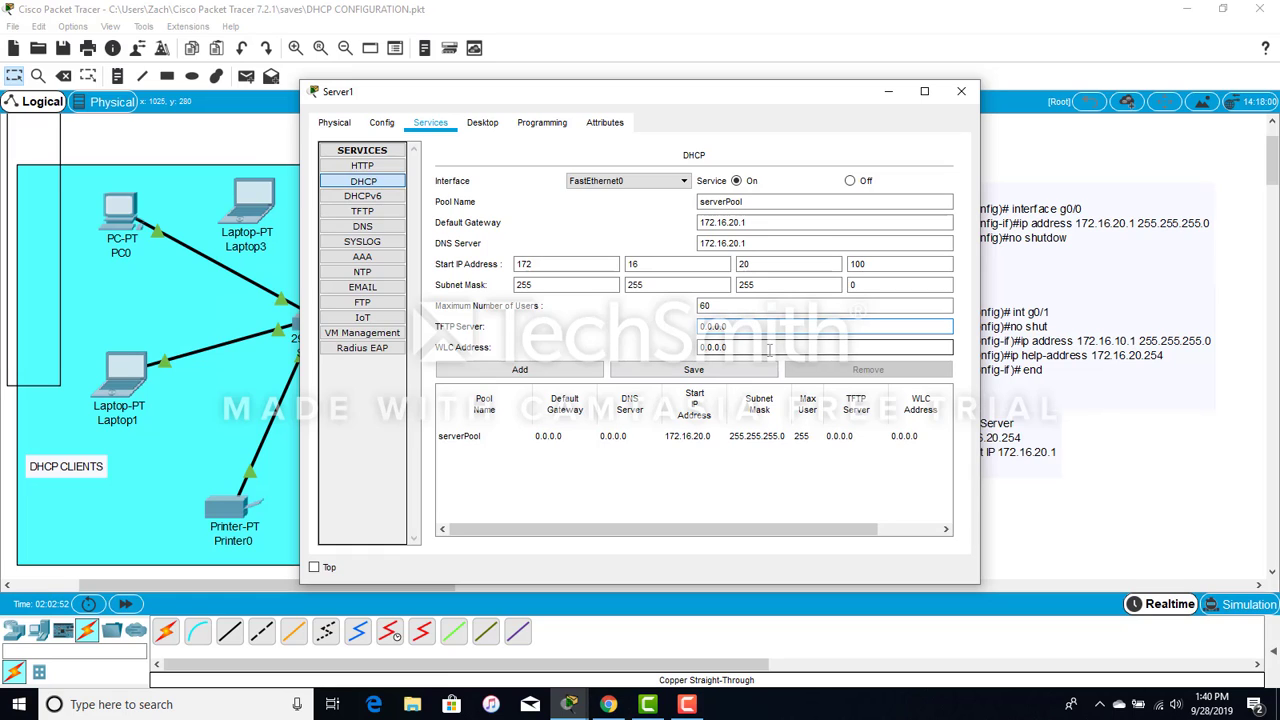
{"action": "left_click", "coordinate": [688, 371]}
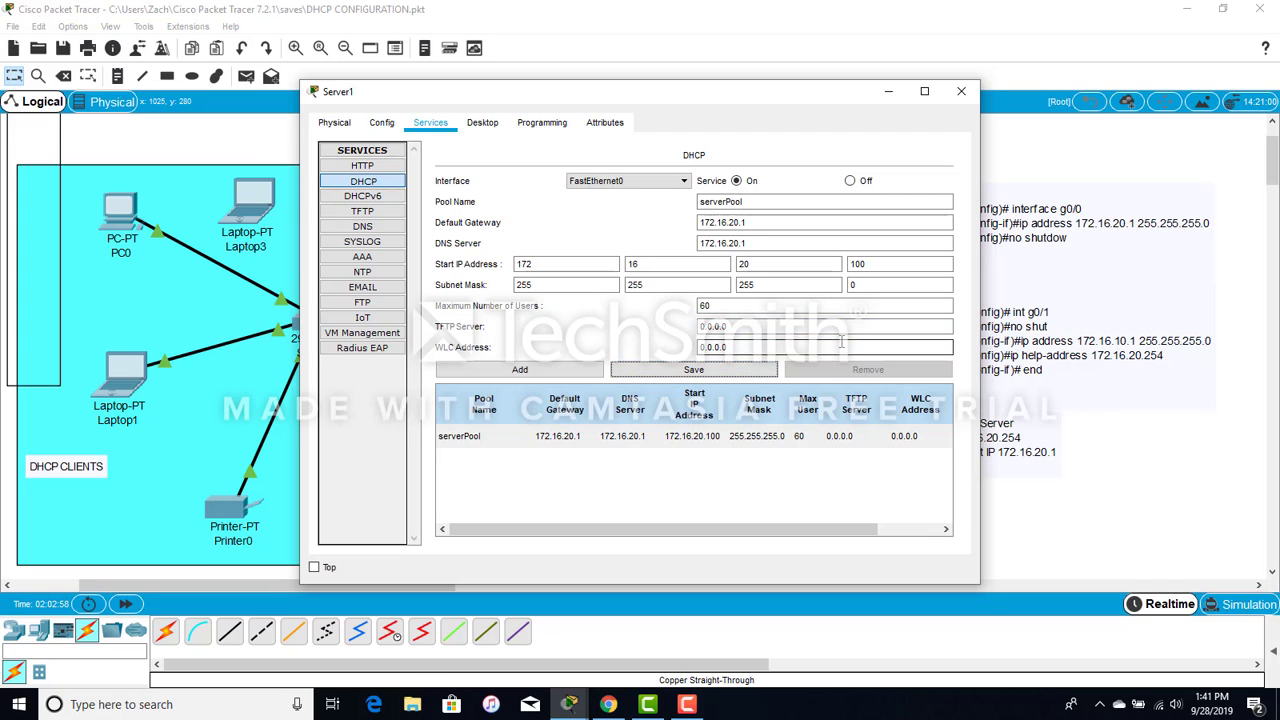
{"action": "left_click", "coordinate": [897, 92]}
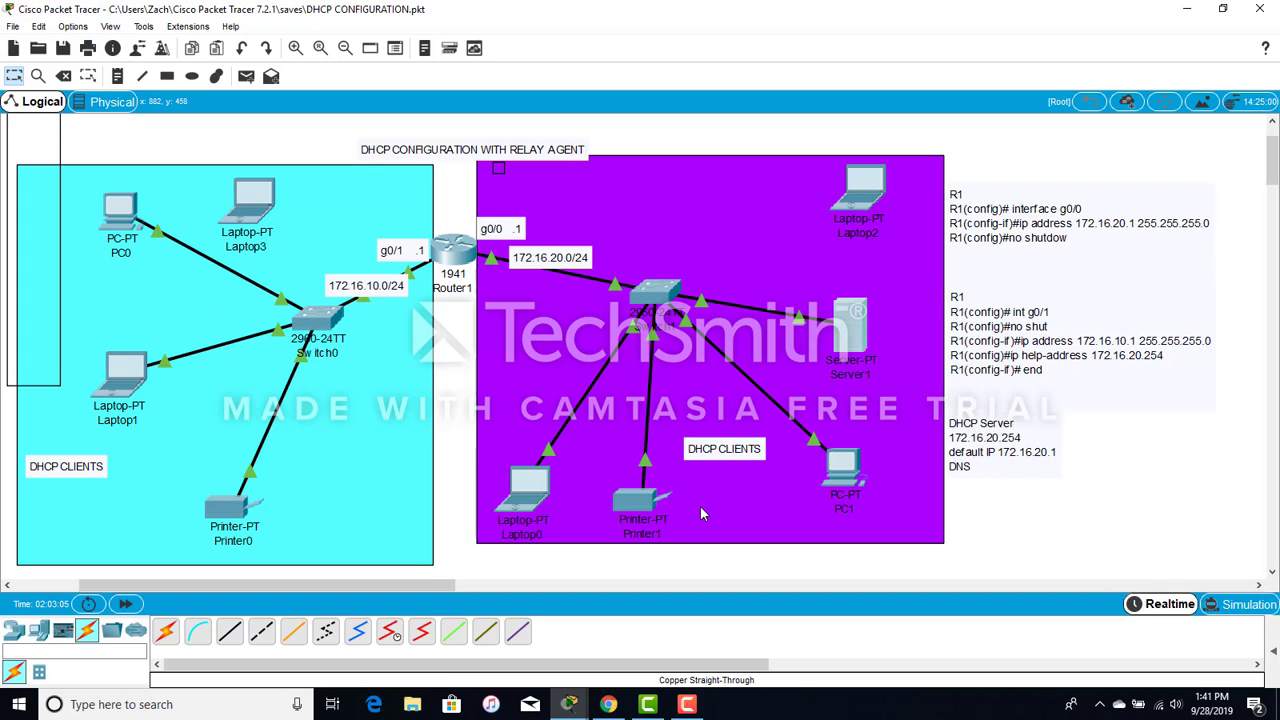
Step: Switch PC1's IP configuration from static to DHCP, check the assigned addresses and minimize its window
{"action": "left_click", "coordinate": [840, 463]}
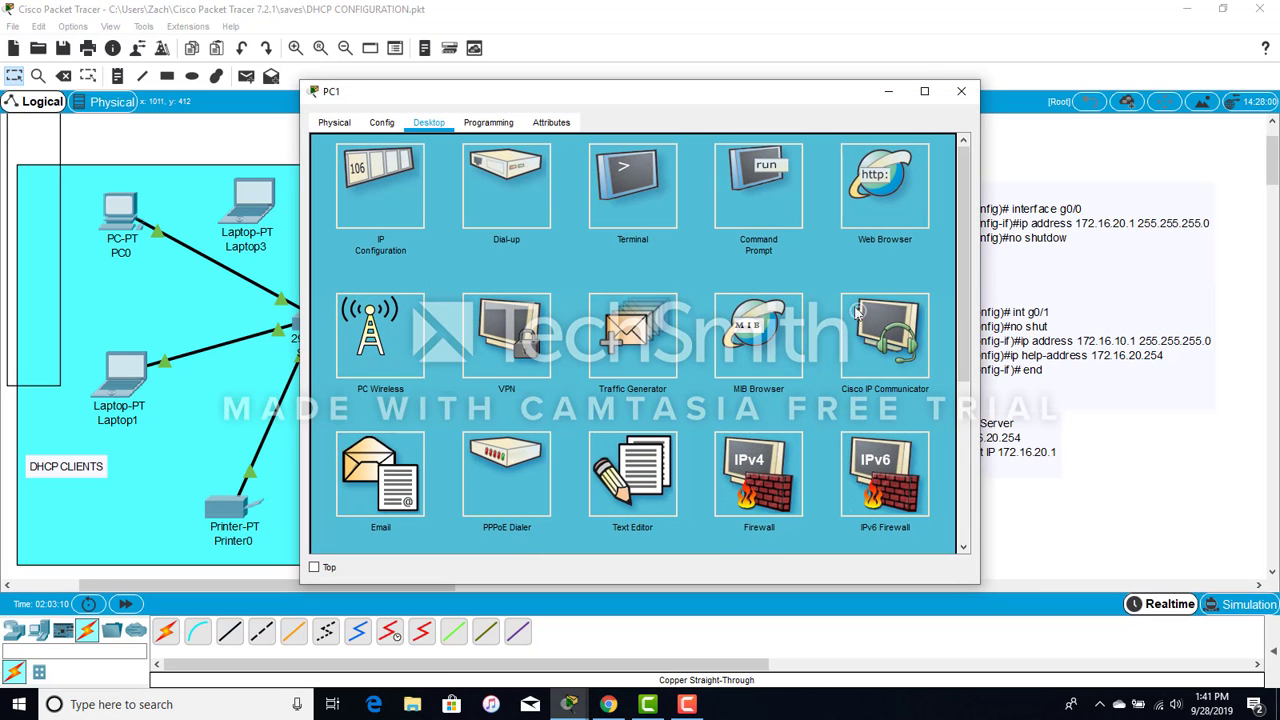
{"action": "left_click", "coordinate": [378, 175]}
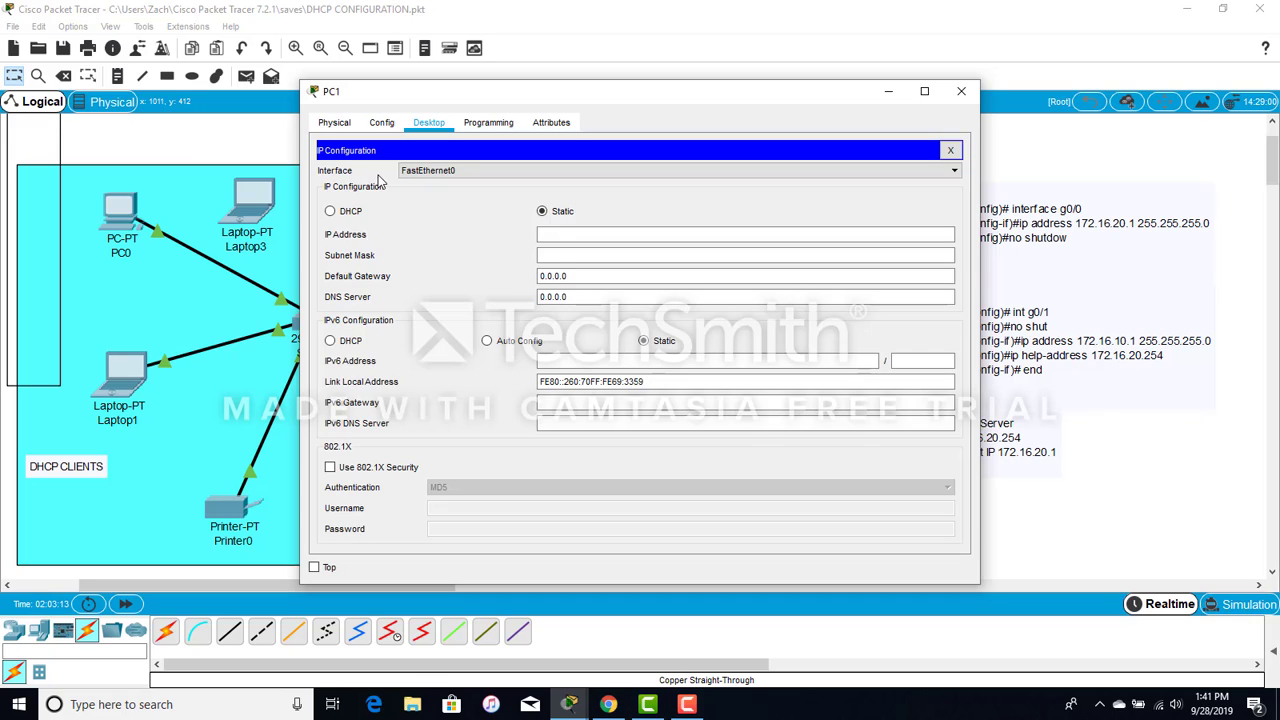
{"action": "left_click", "coordinate": [542, 212]}
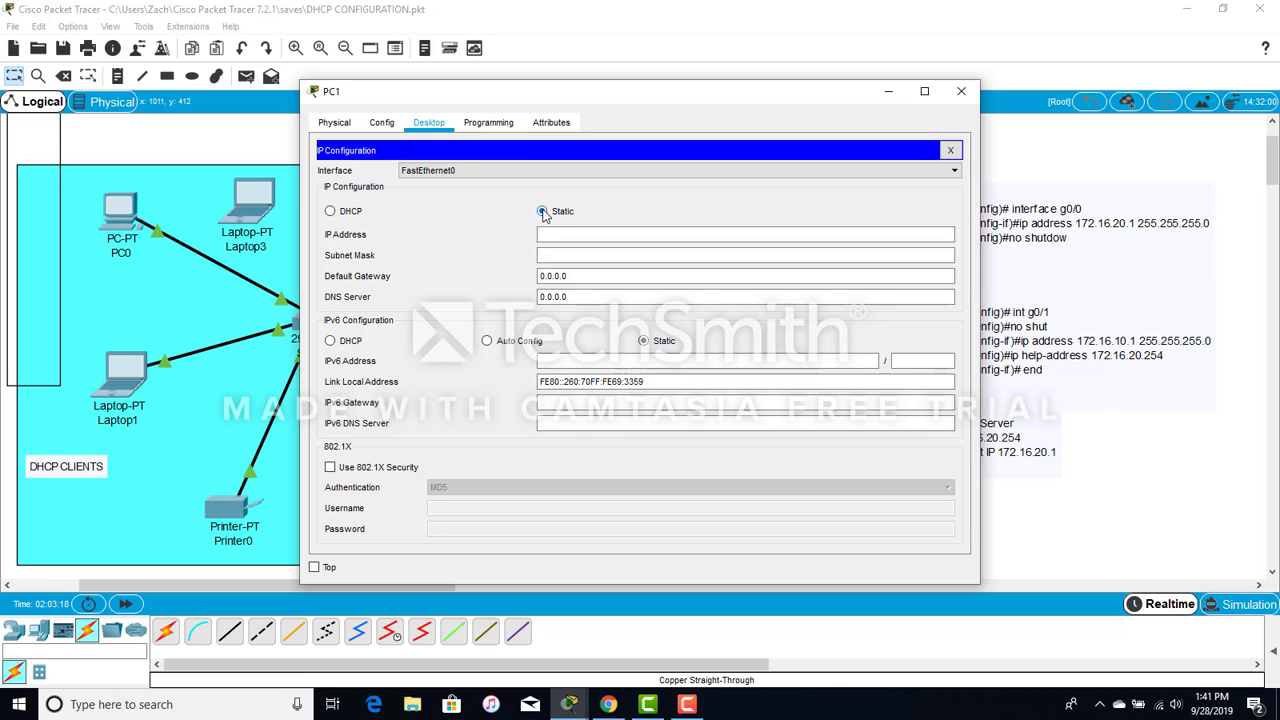
{"action": "left_click", "coordinate": [331, 216]}
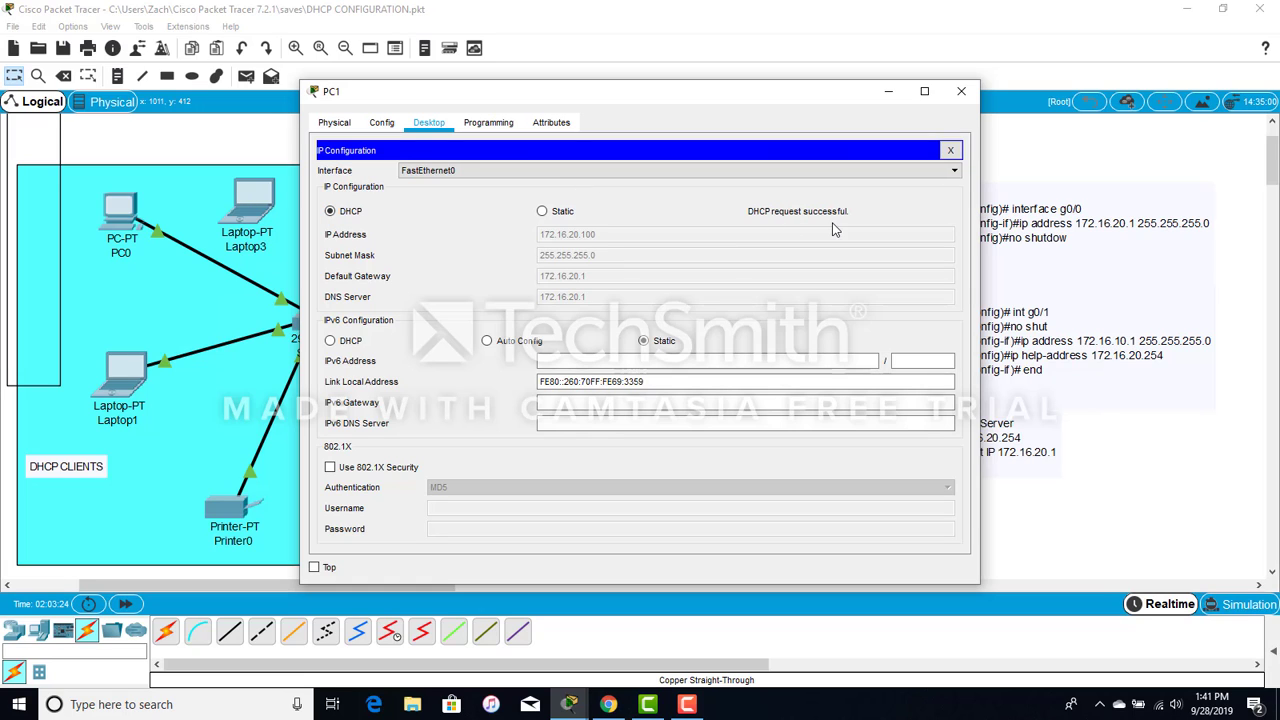
{"action": "left_click", "coordinate": [889, 91]}
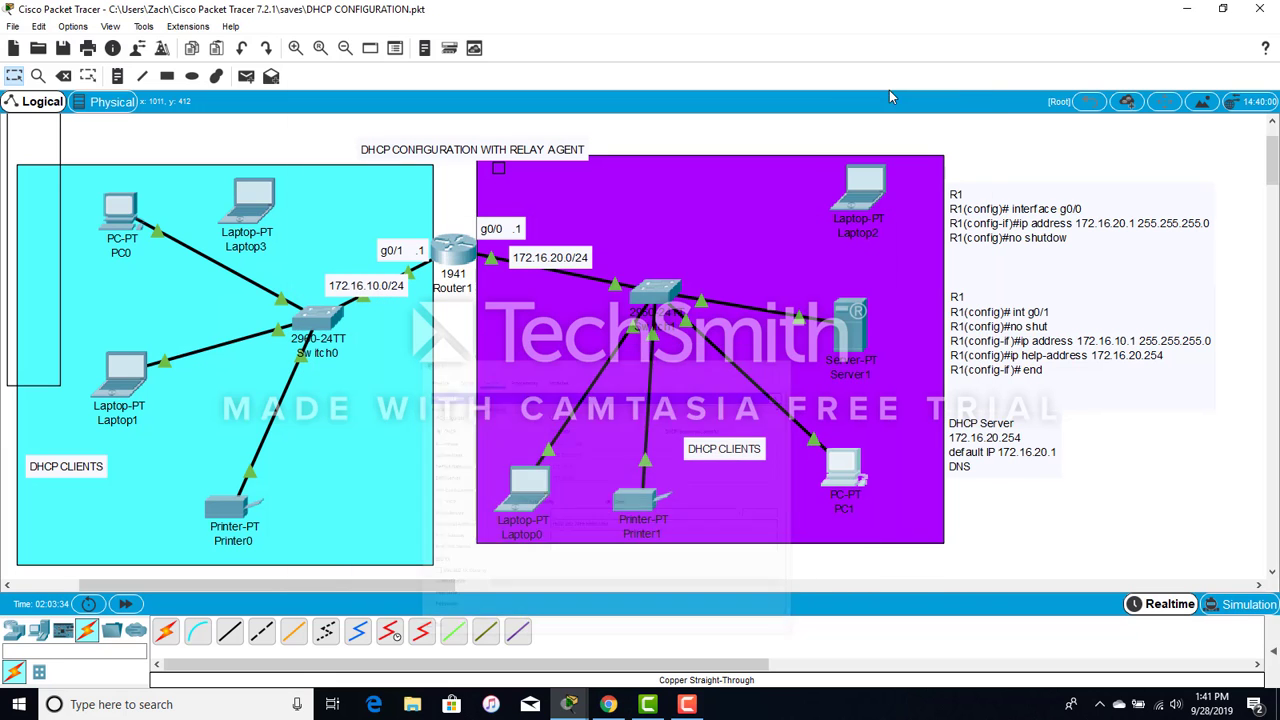
Step: Switch Printer1's IPv4 gateway and DNS settings to DHCP, check its FastEthernet0 address and minimize its window
{"action": "left_click", "coordinate": [640, 502]}
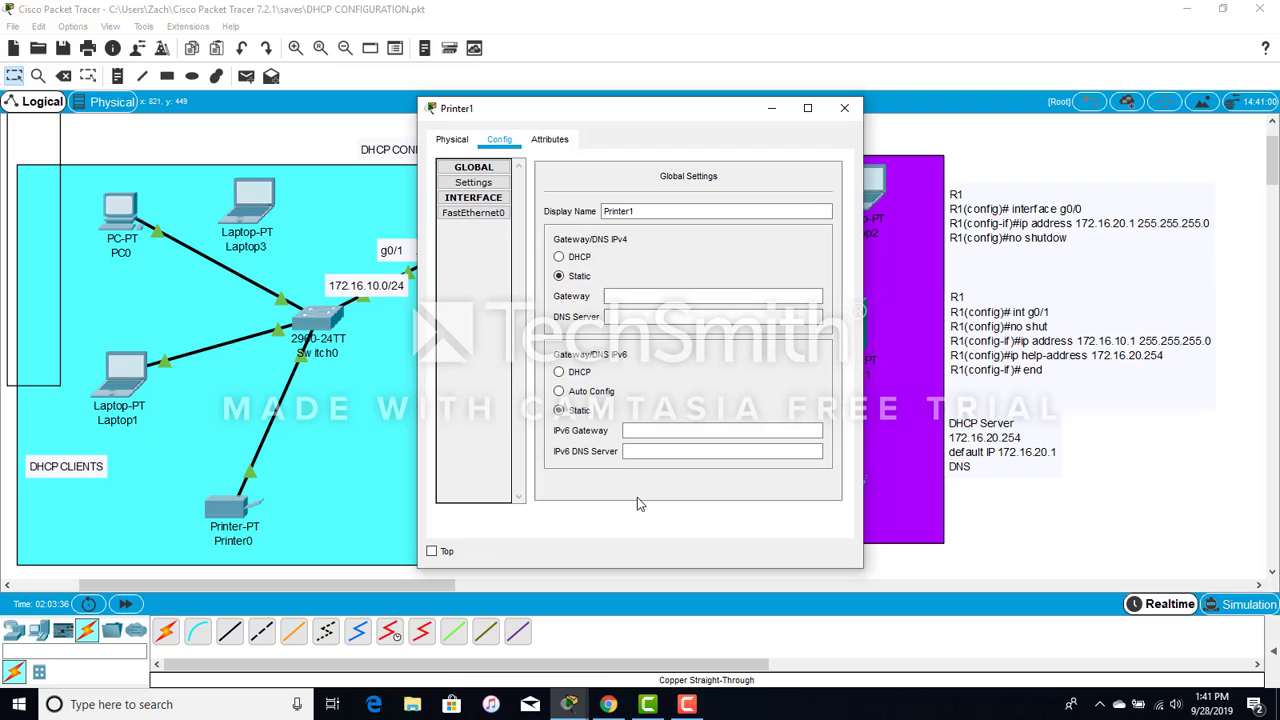
{"action": "left_click", "coordinate": [560, 257]}
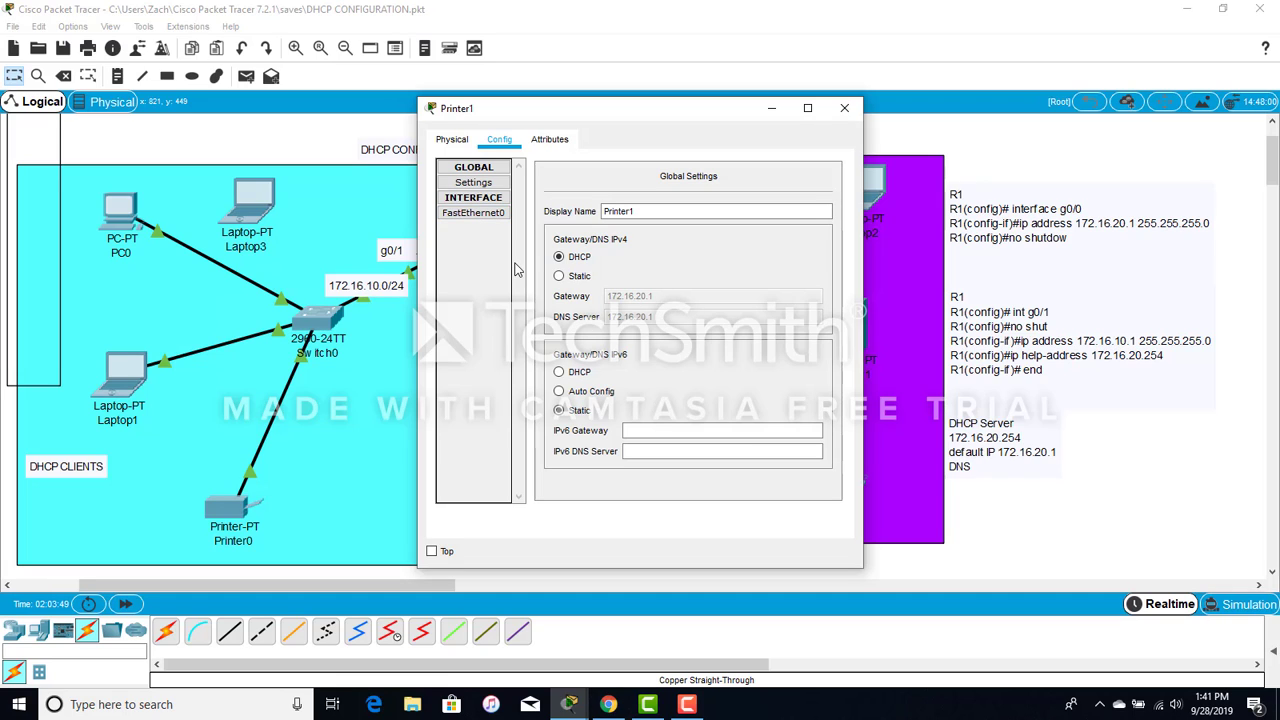
{"action": "left_click", "coordinate": [484, 216]}
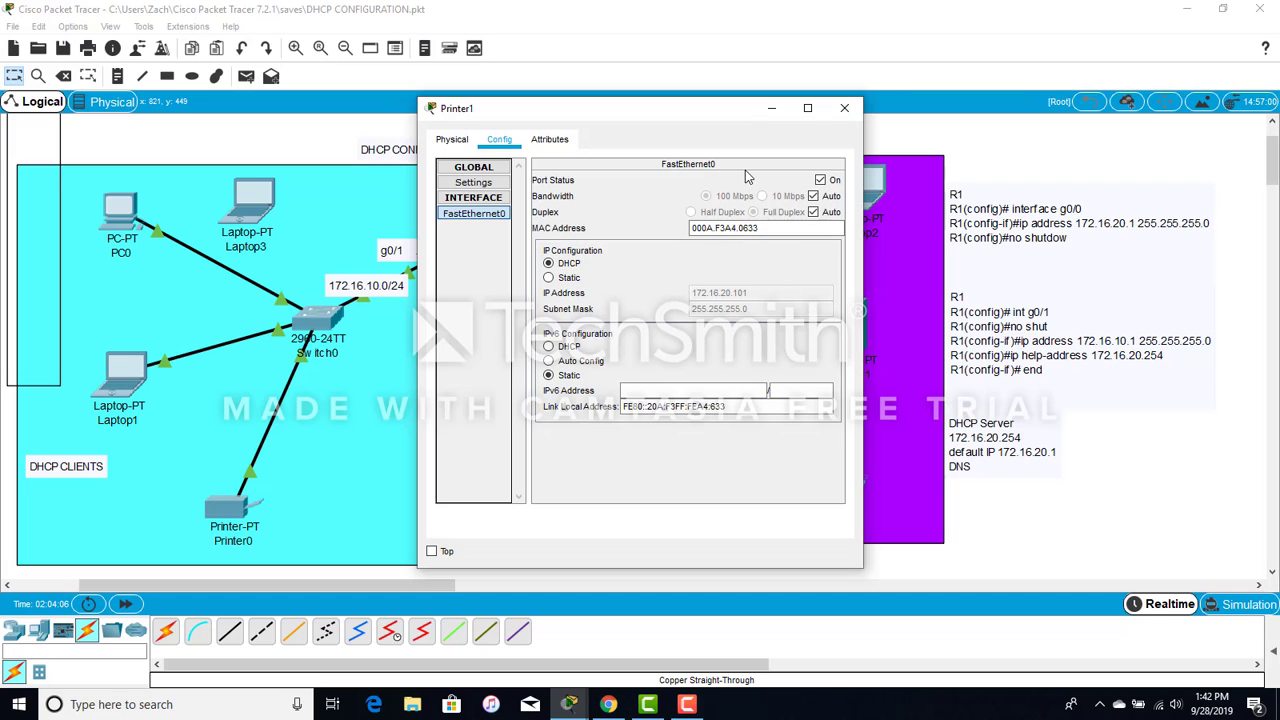
{"action": "left_click", "coordinate": [772, 110]}
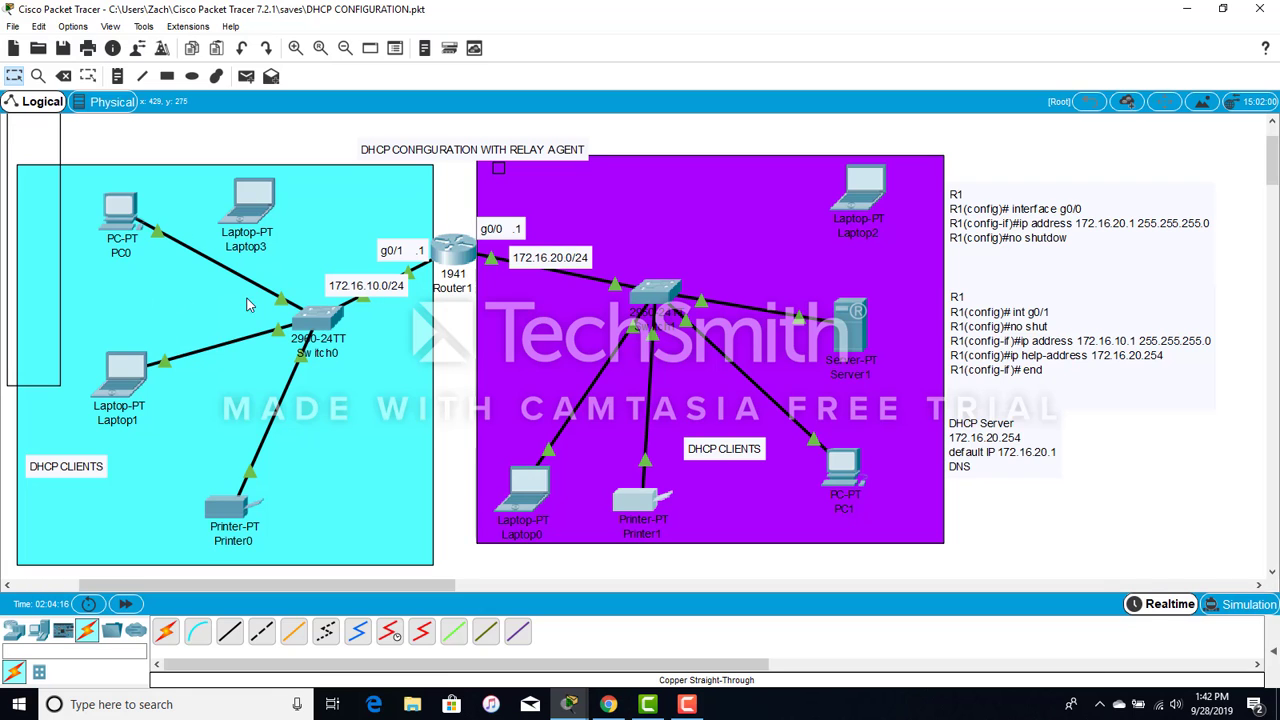
Step: Try to switch PC0's IP configuration from static to DHCP, close the configuration and minimize the PC0 window
{"action": "left_click", "coordinate": [114, 230]}
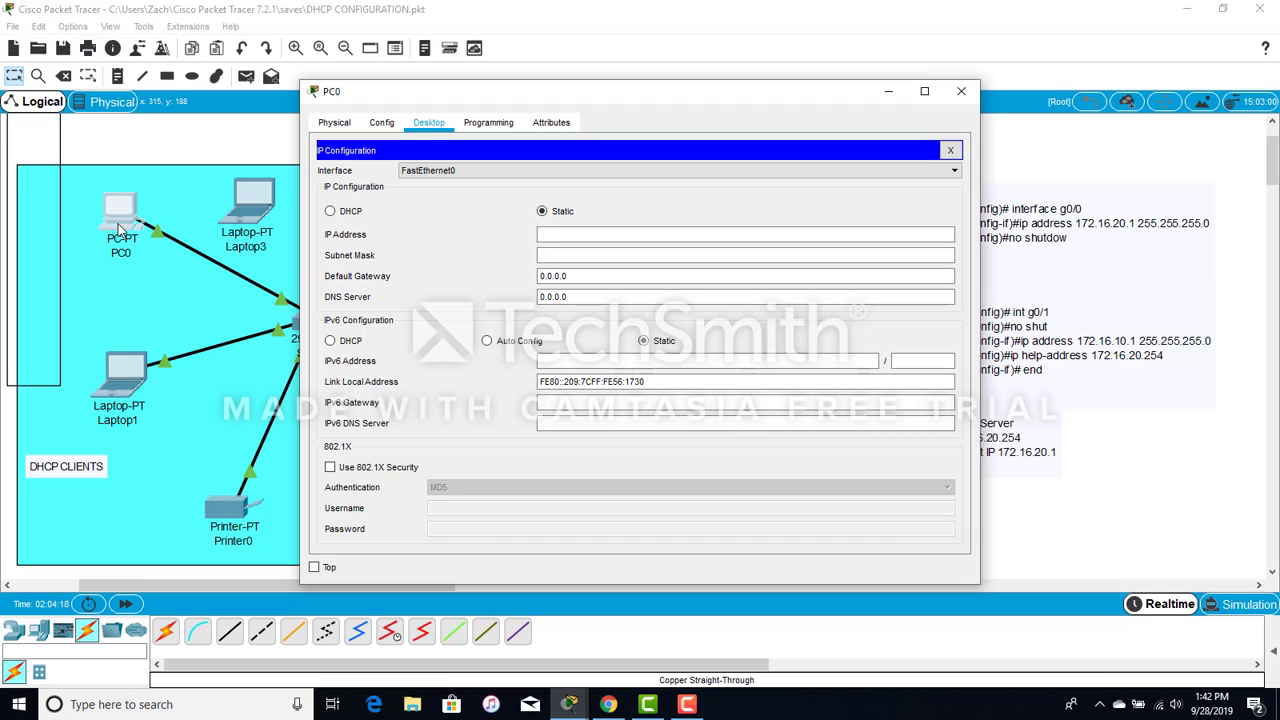
{"action": "left_click", "coordinate": [544, 238]}
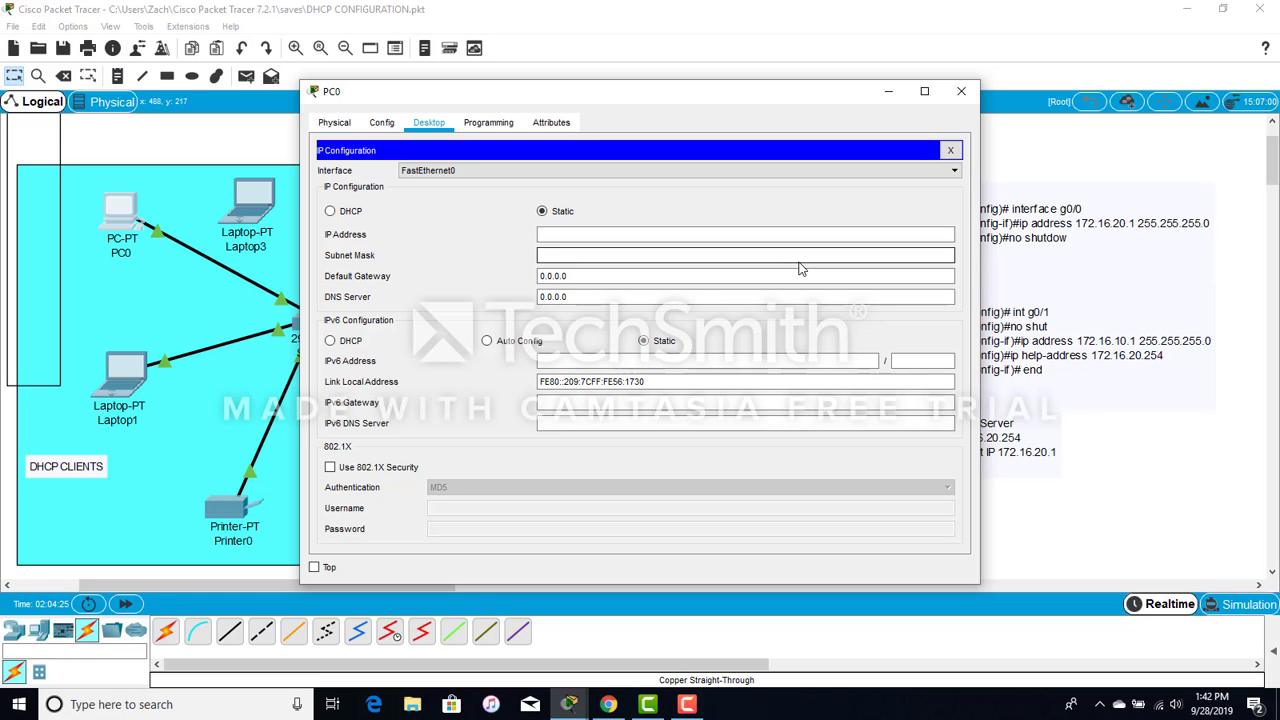
{"action": "left_click", "coordinate": [330, 212]}
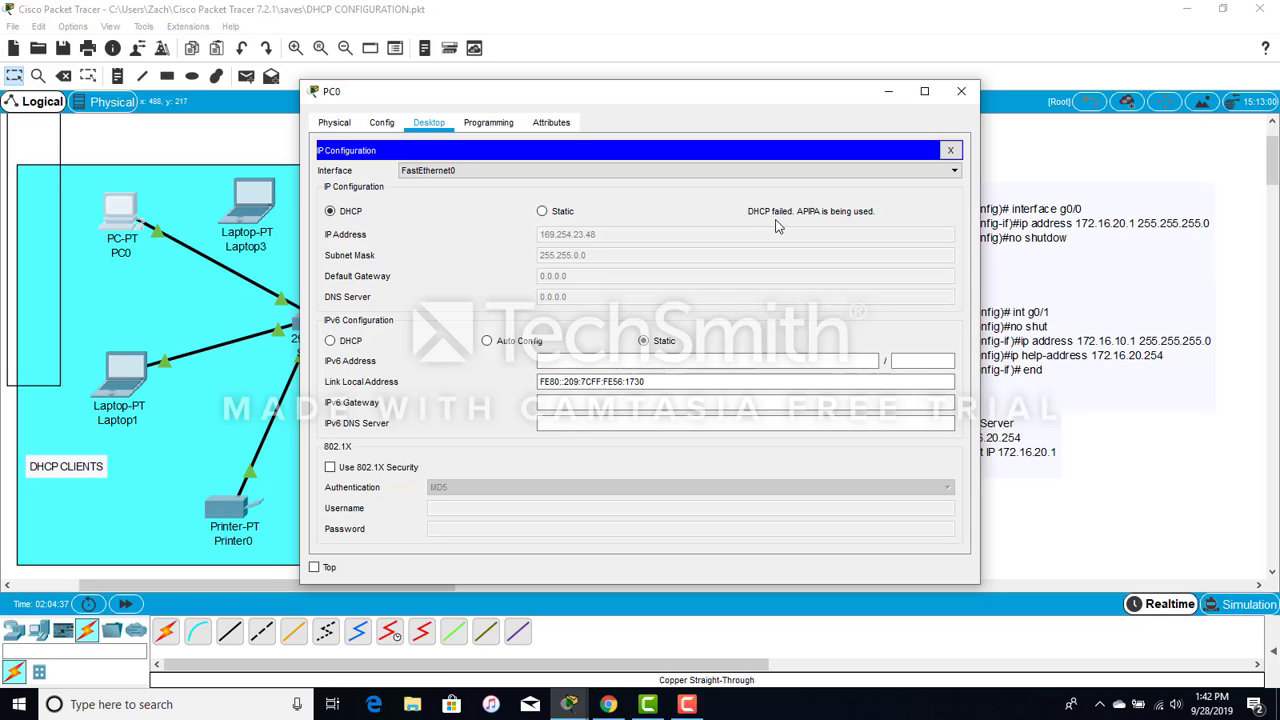
{"action": "left_click", "coordinate": [950, 150]}
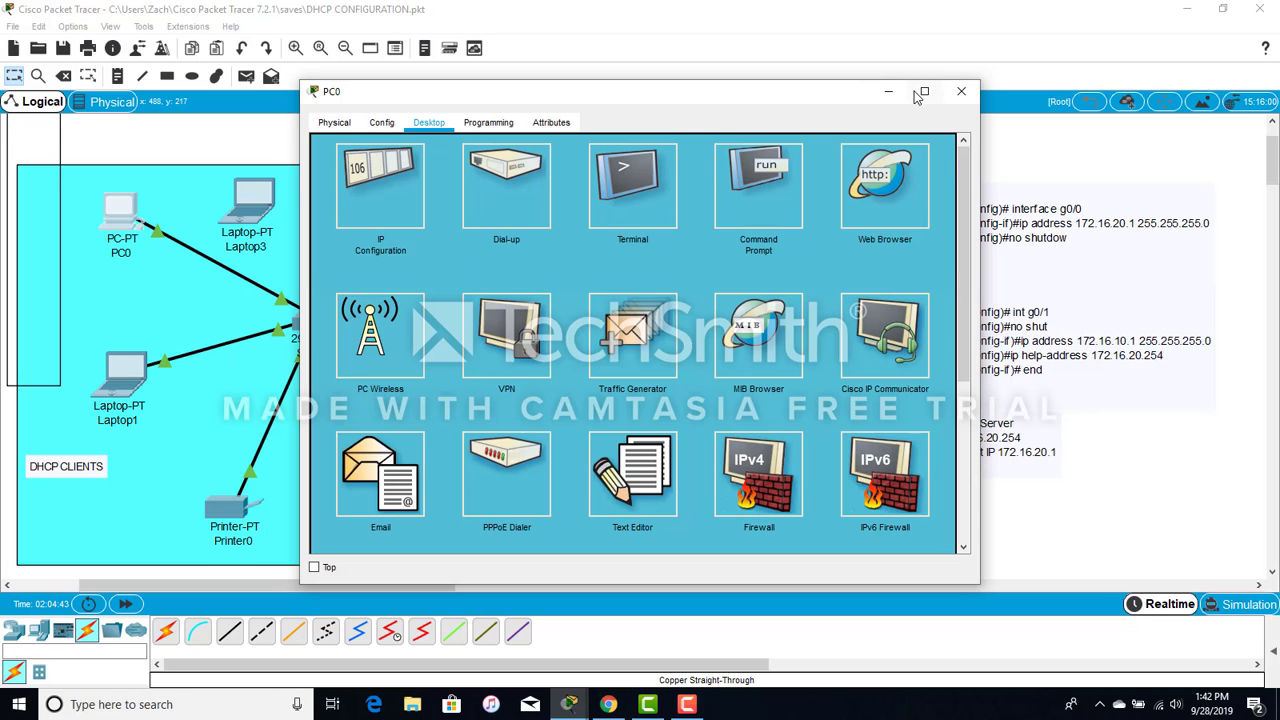
{"action": "left_click", "coordinate": [883, 91]}
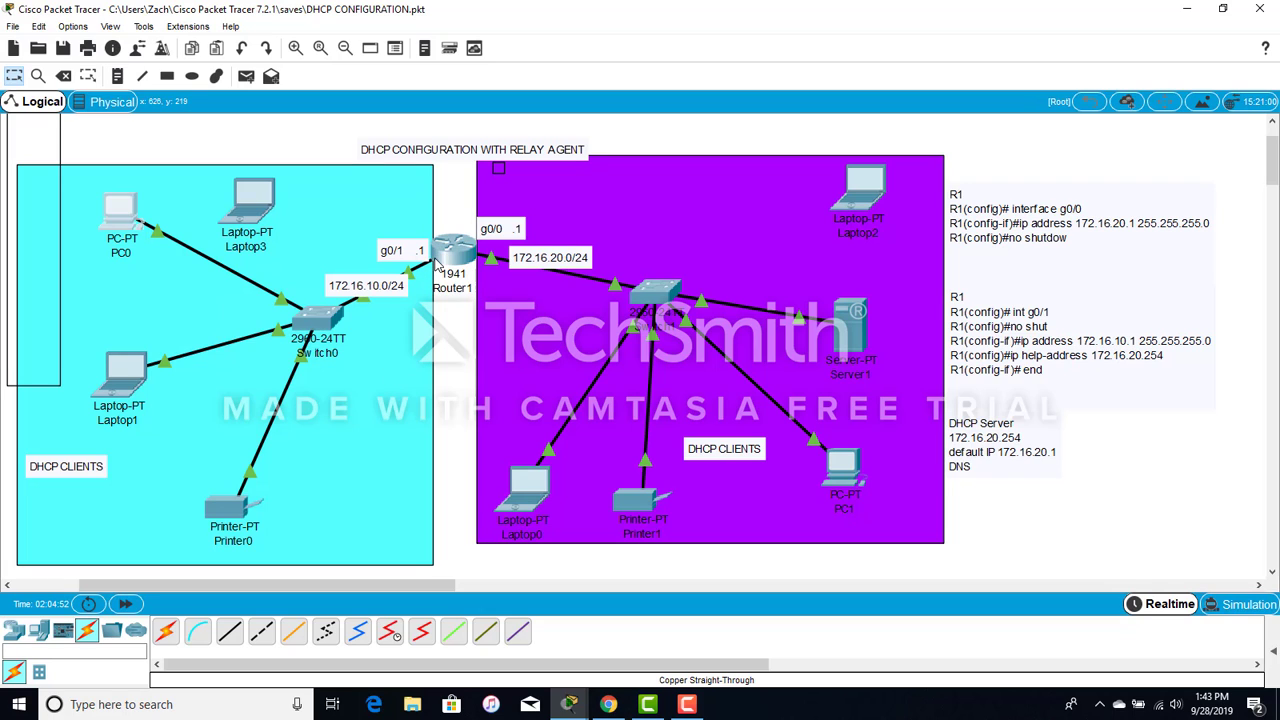
Step: Open Router1's command line and page out of the running-configuration listing to return to the privileged prompt
{"action": "mouse_move", "coordinate": [436, 262]}
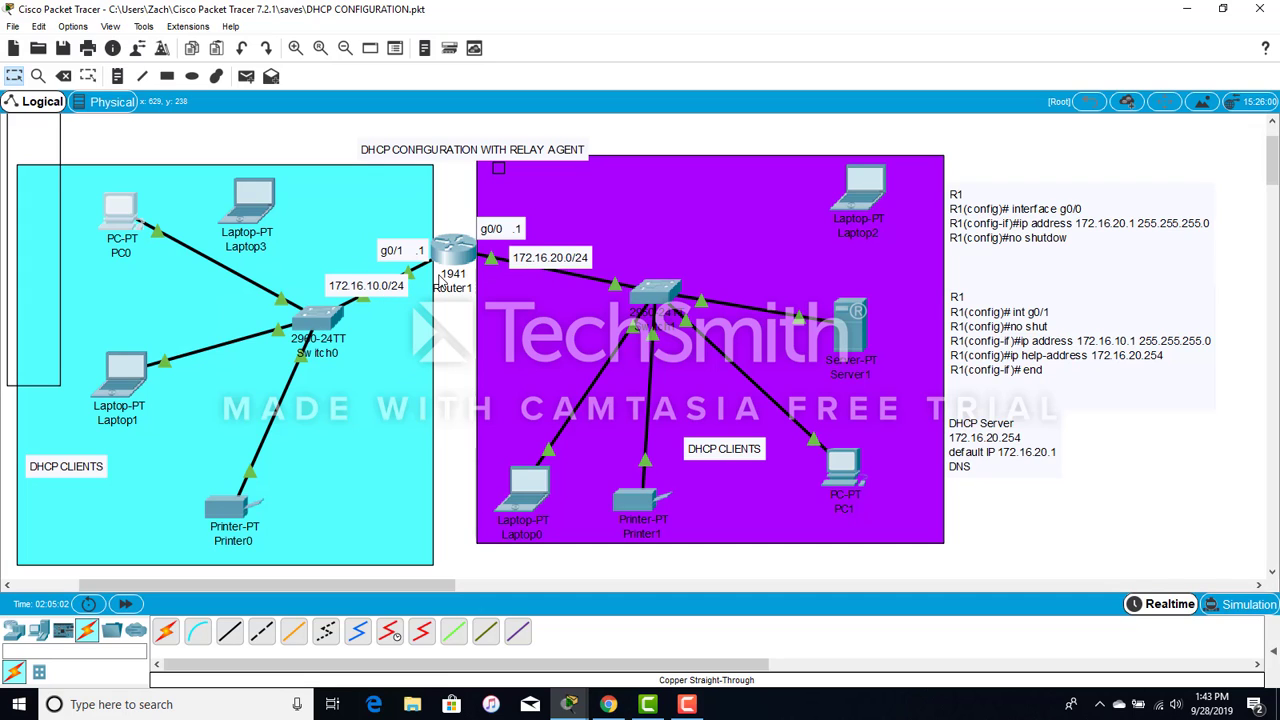
{"action": "left_click", "coordinate": [453, 250]}
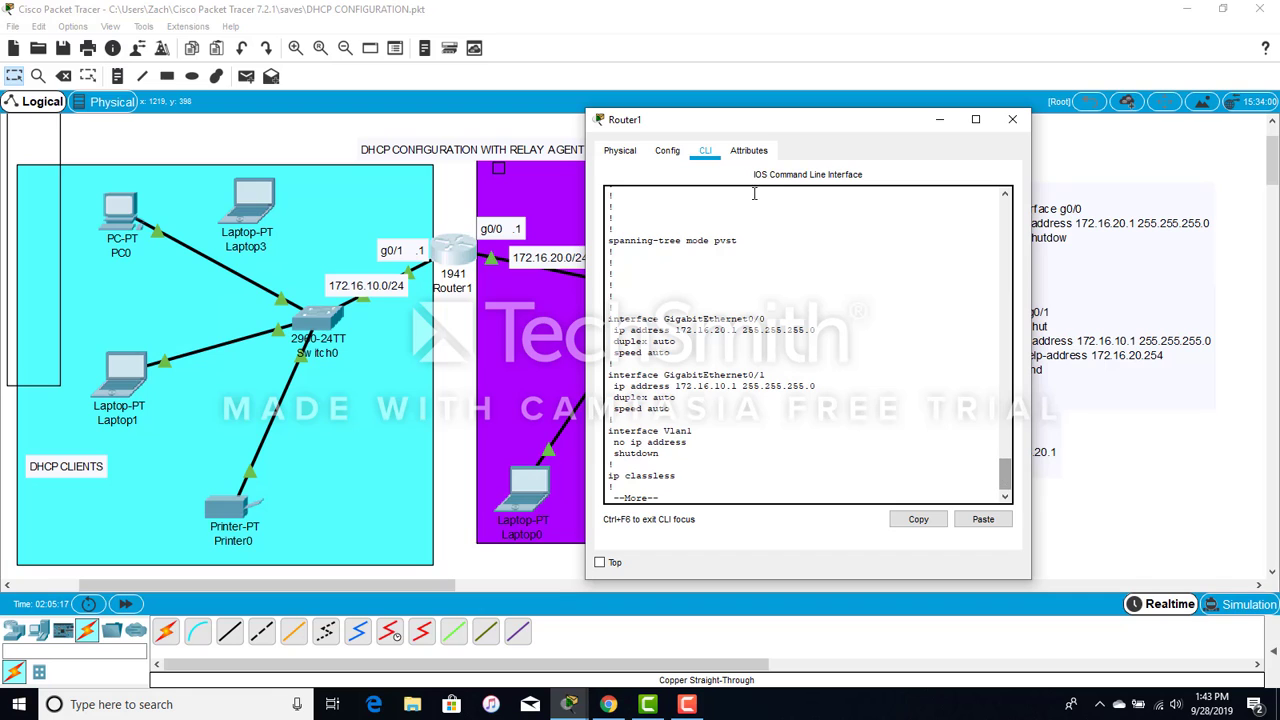
{"action": "left_click", "coordinate": [631, 152]}
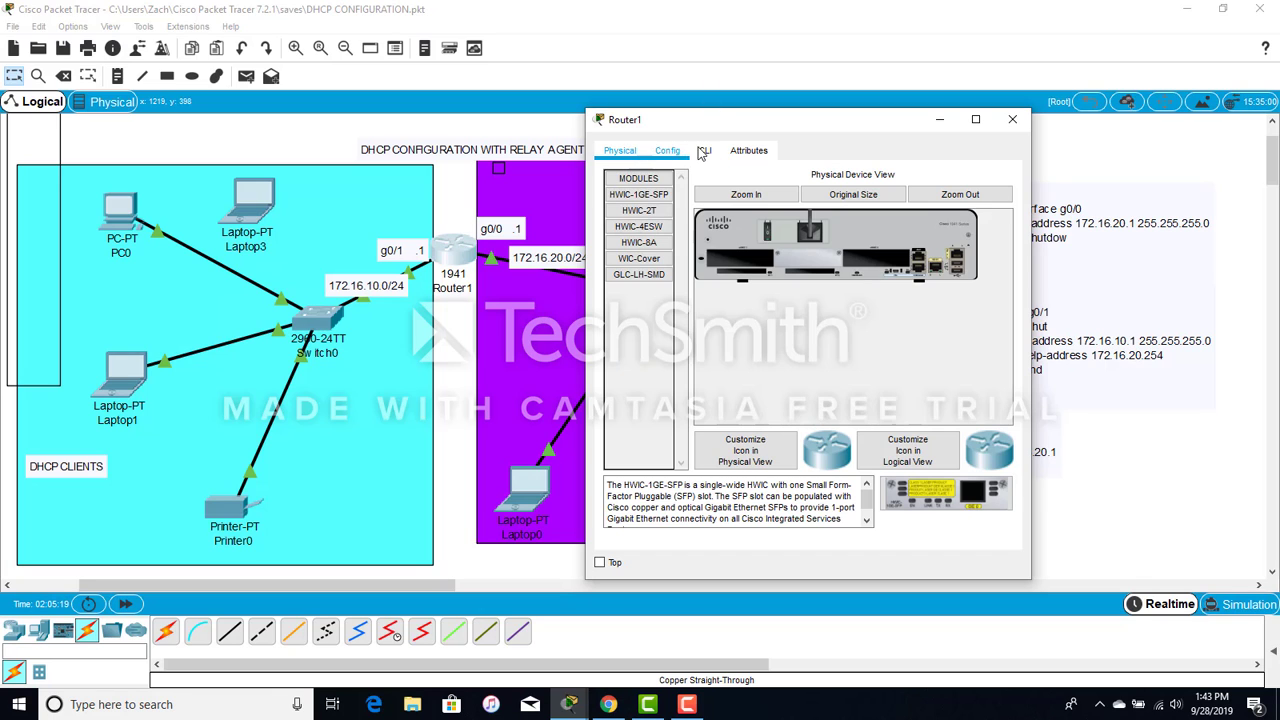
{"action": "left_click", "coordinate": [706, 158]}
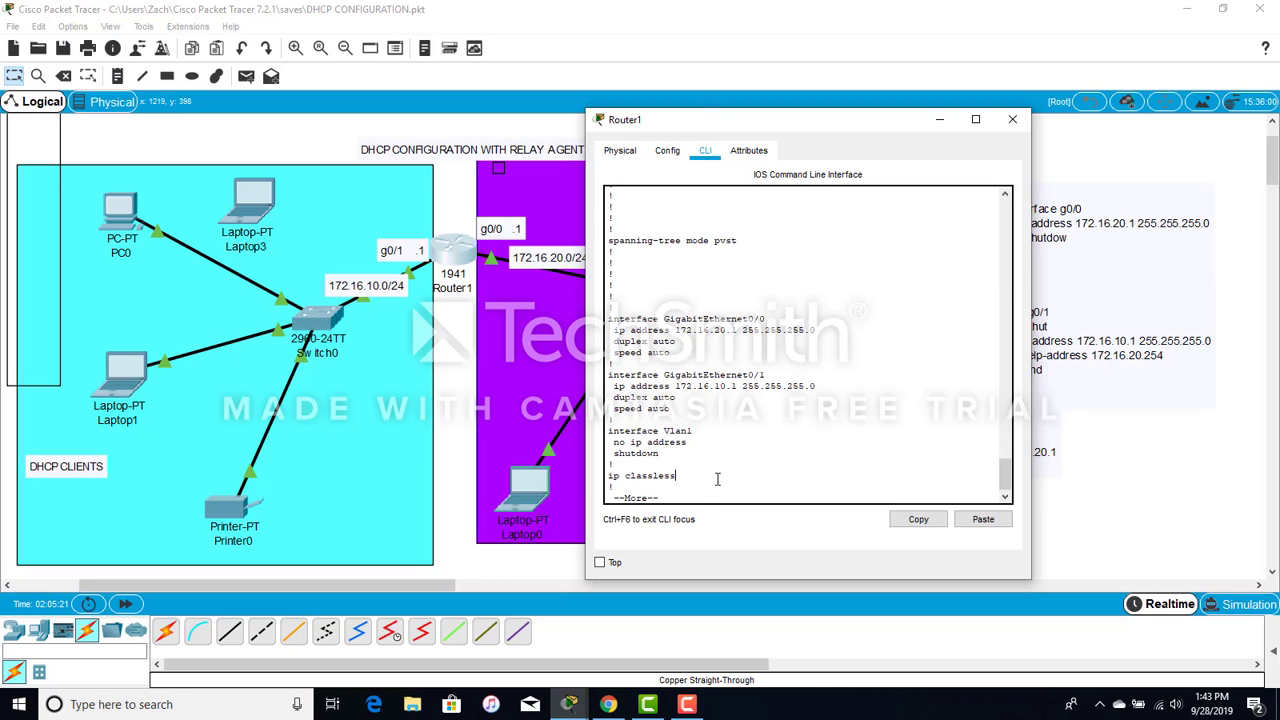
{"action": "key", "text": "Return"}
{"action": "key", "text": "Return"}
{"action": "key", "text": "Return"}
{"action": "key", "text": "Return"}
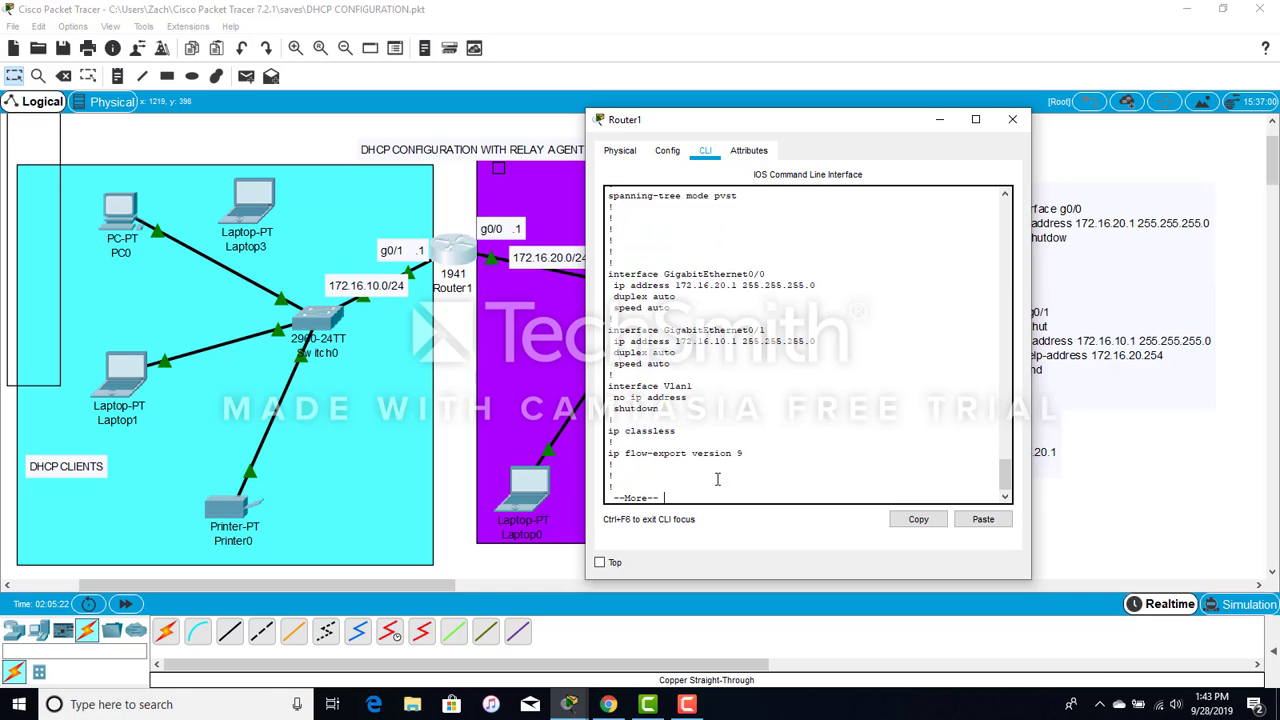
{"action": "key", "text": "Return"}
{"action": "key", "text": "ctrl+c"}
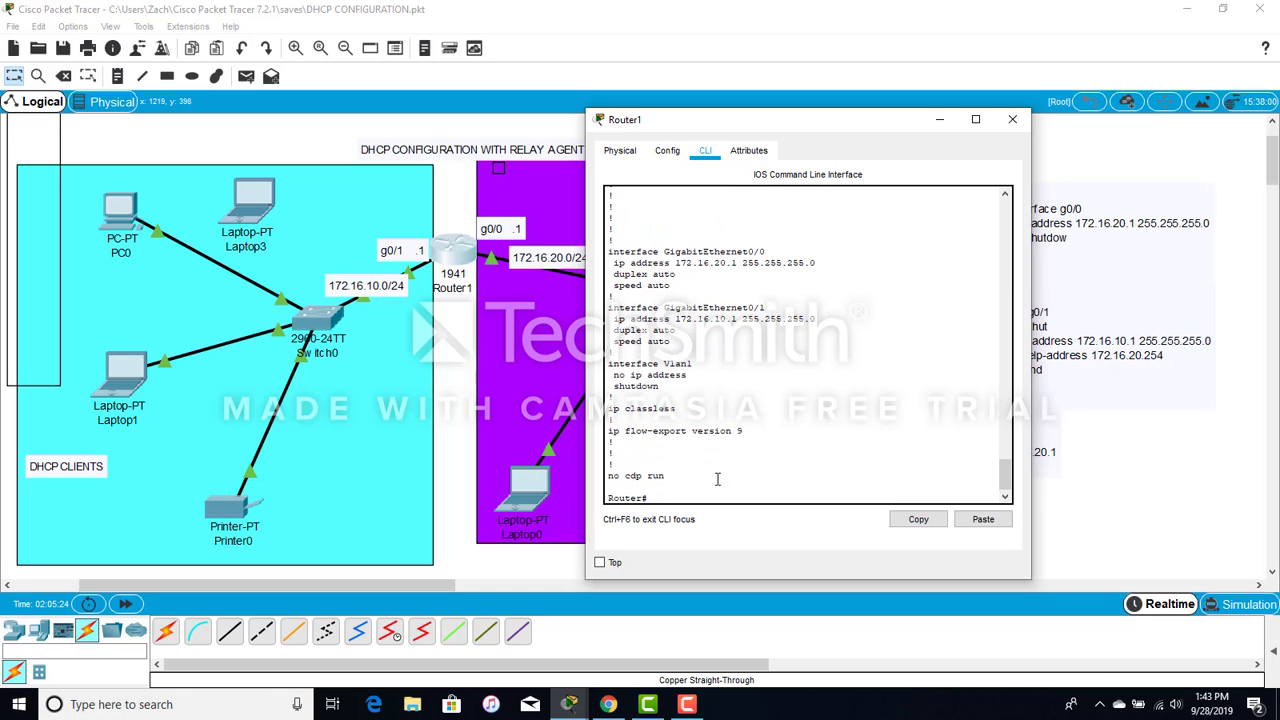
Step: Enter configuration mode for Router1's interface g0/1, list the available ip subcommands and highlight helper-address
{"action": "type", "text": "conf t"}
{"action": "key", "text": "Return"}
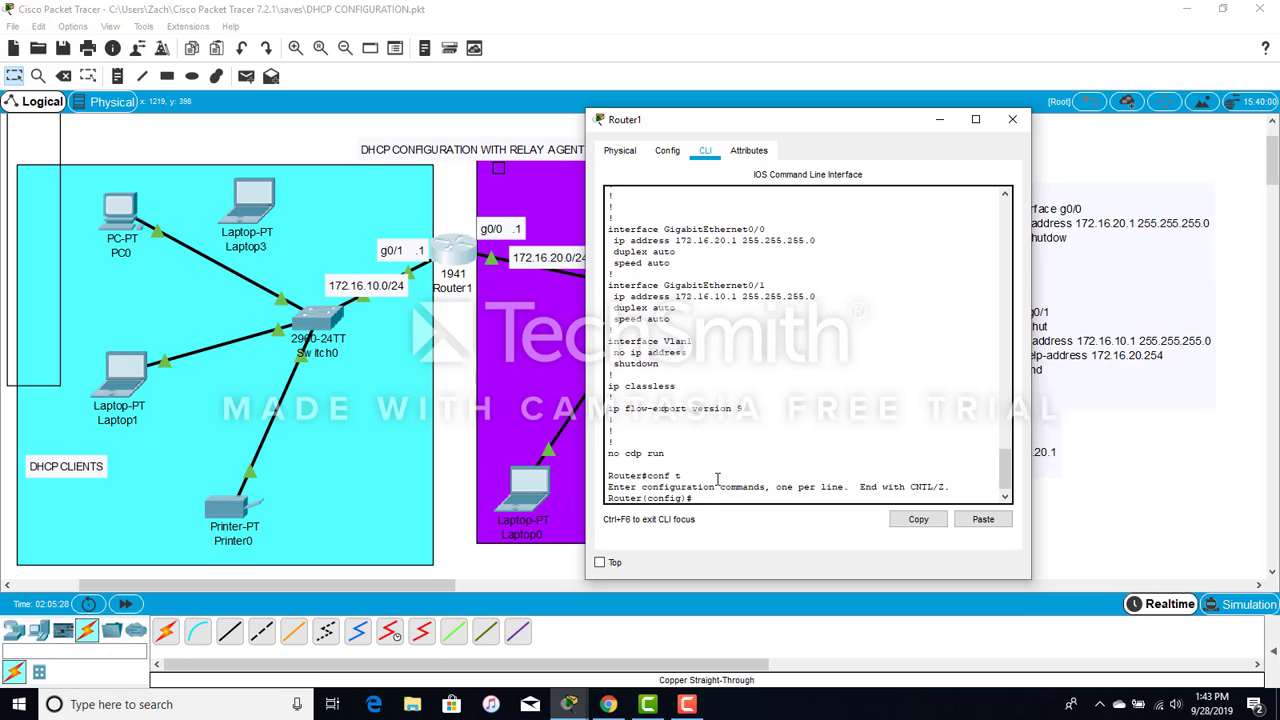
{"action": "type", "text": "int g0/1"}
{"action": "key", "text": "Return"}
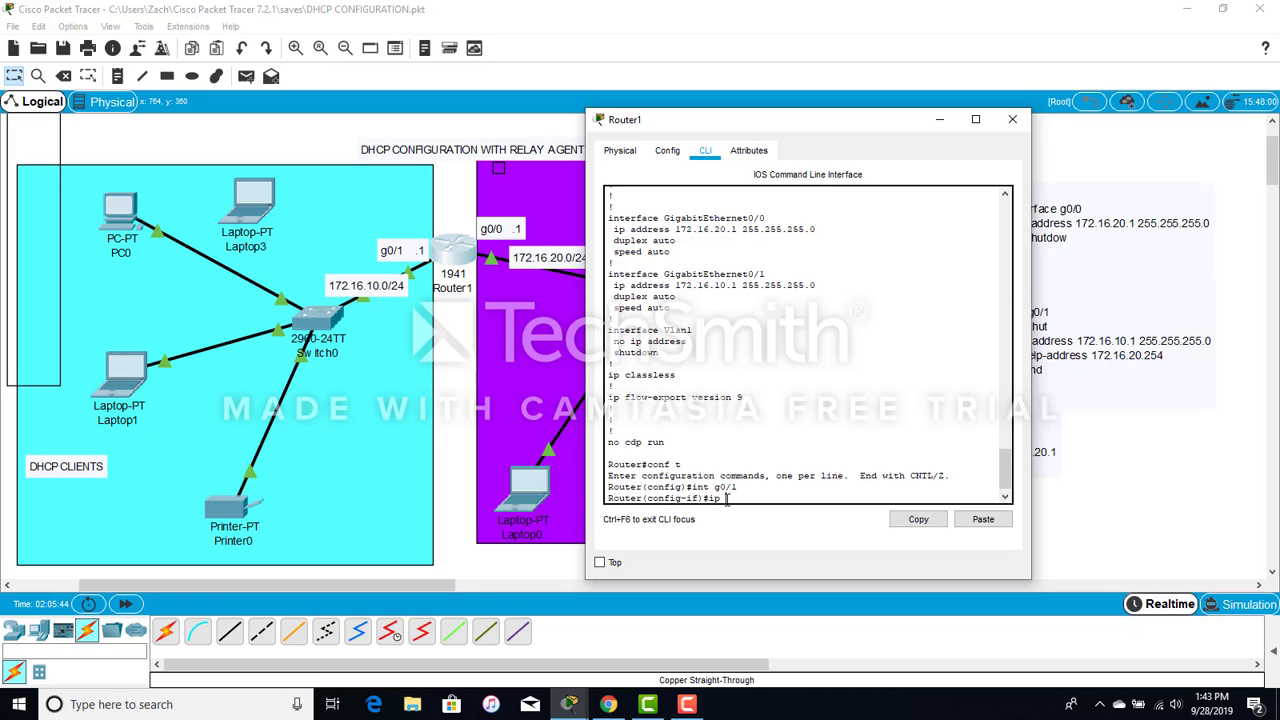
{"action": "type", "text": "?"}
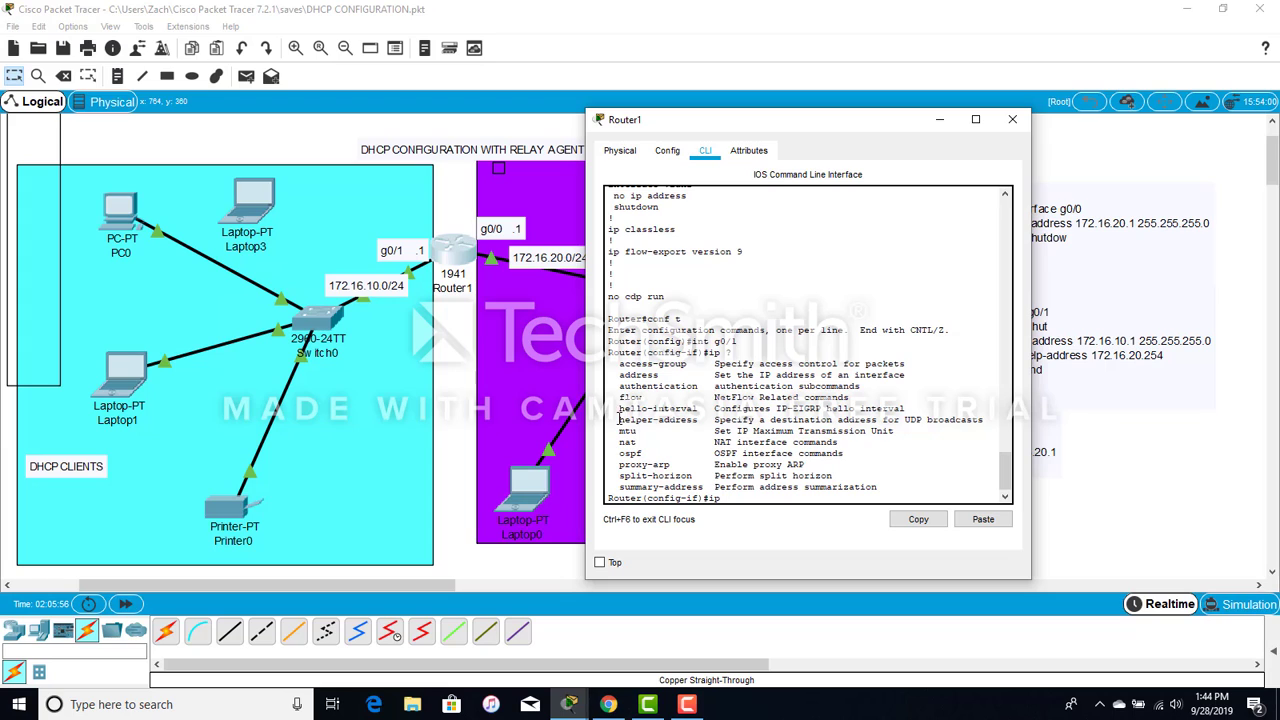
{"action": "left_click_drag", "start_coordinate": [618, 419], "coordinate": [704, 424]}
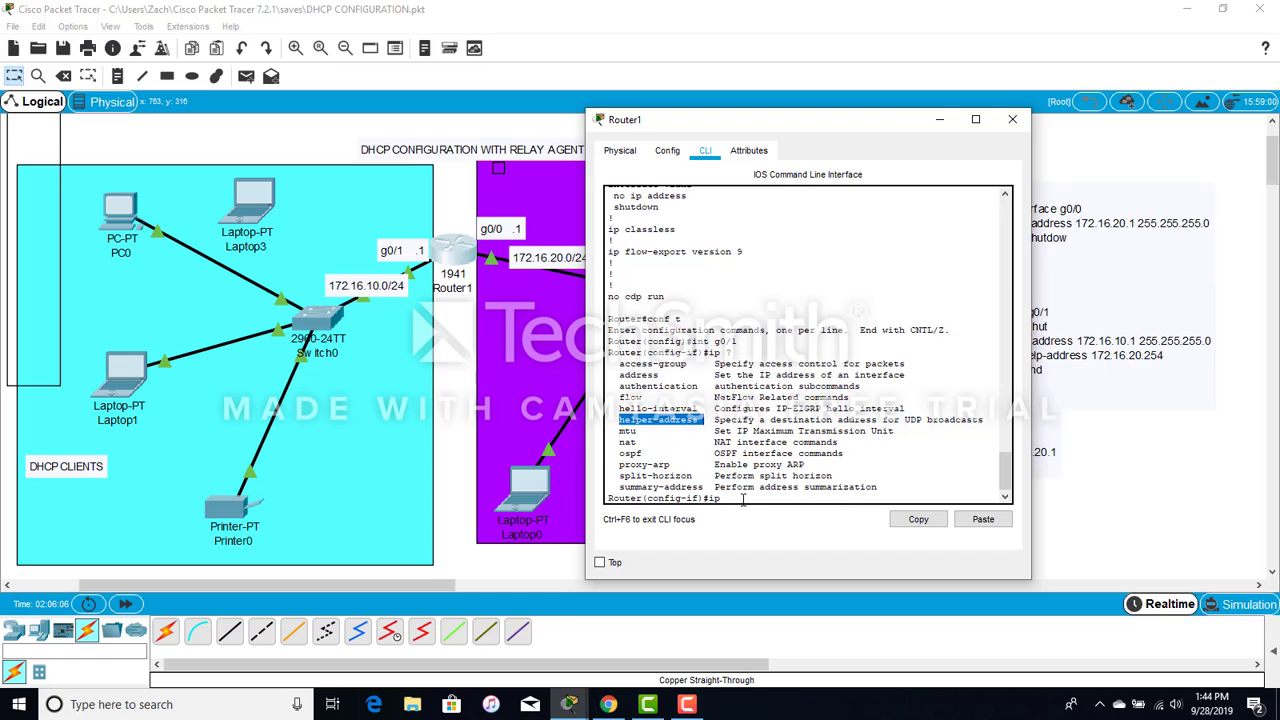
Step: Set the IP helper address of Router1's g0/1 interface to 172.16.20.254 and minimize the Router1 window
{"action": "left_click", "coordinate": [743, 501]}
{"action": "type", "text": "hel"}
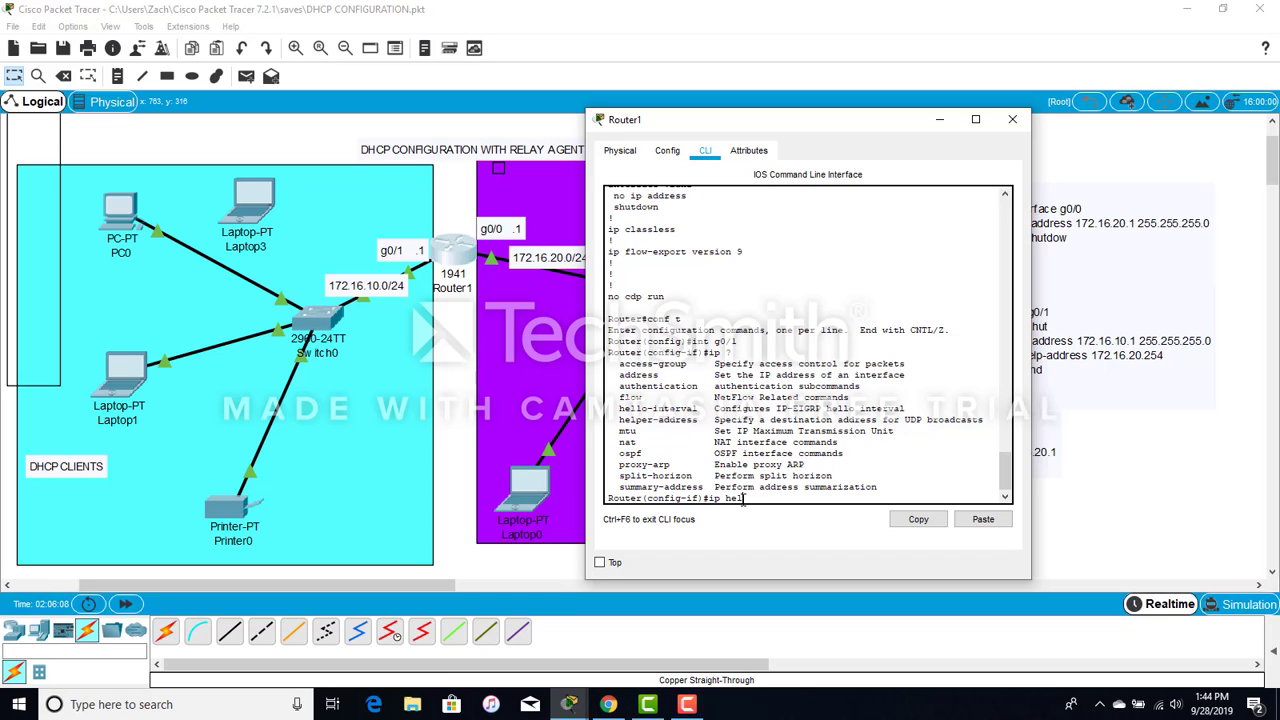
{"action": "type", "text": "per-address 172.16.20.254"}
{"action": "key", "text": "Return"}
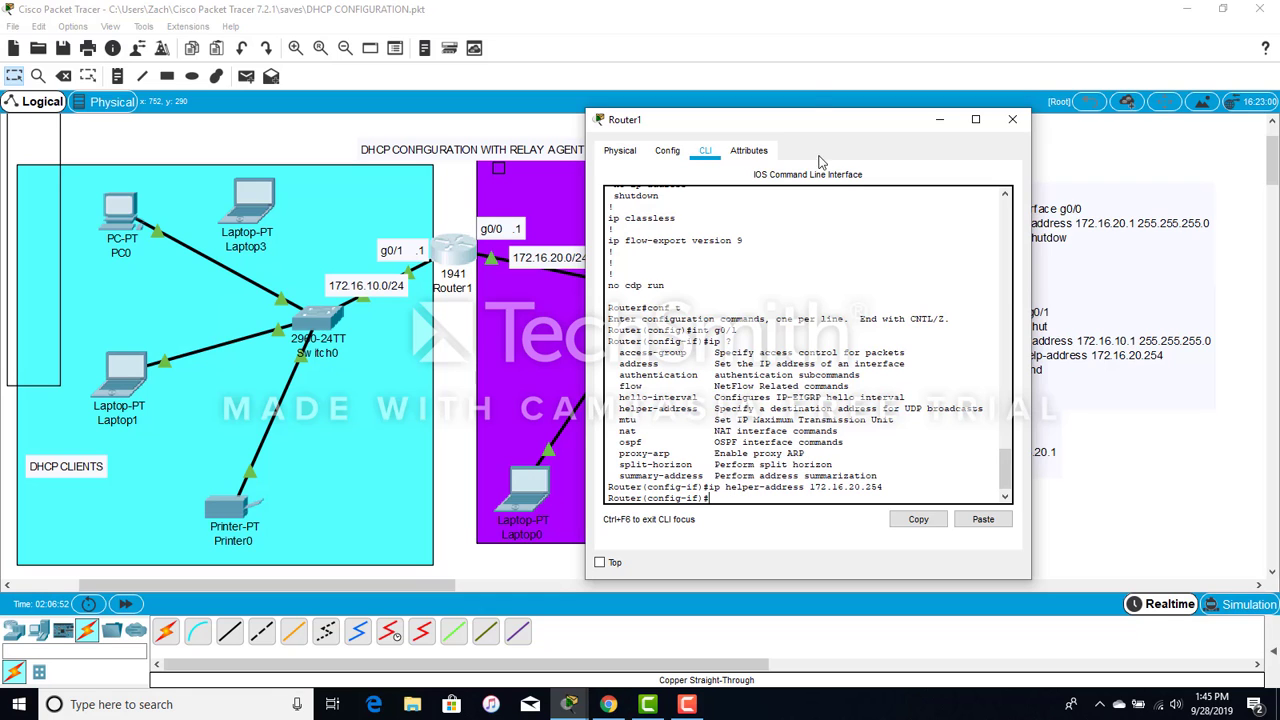
{"action": "left_click_drag", "start_coordinate": [817, 126], "coordinate": [658, 138]}
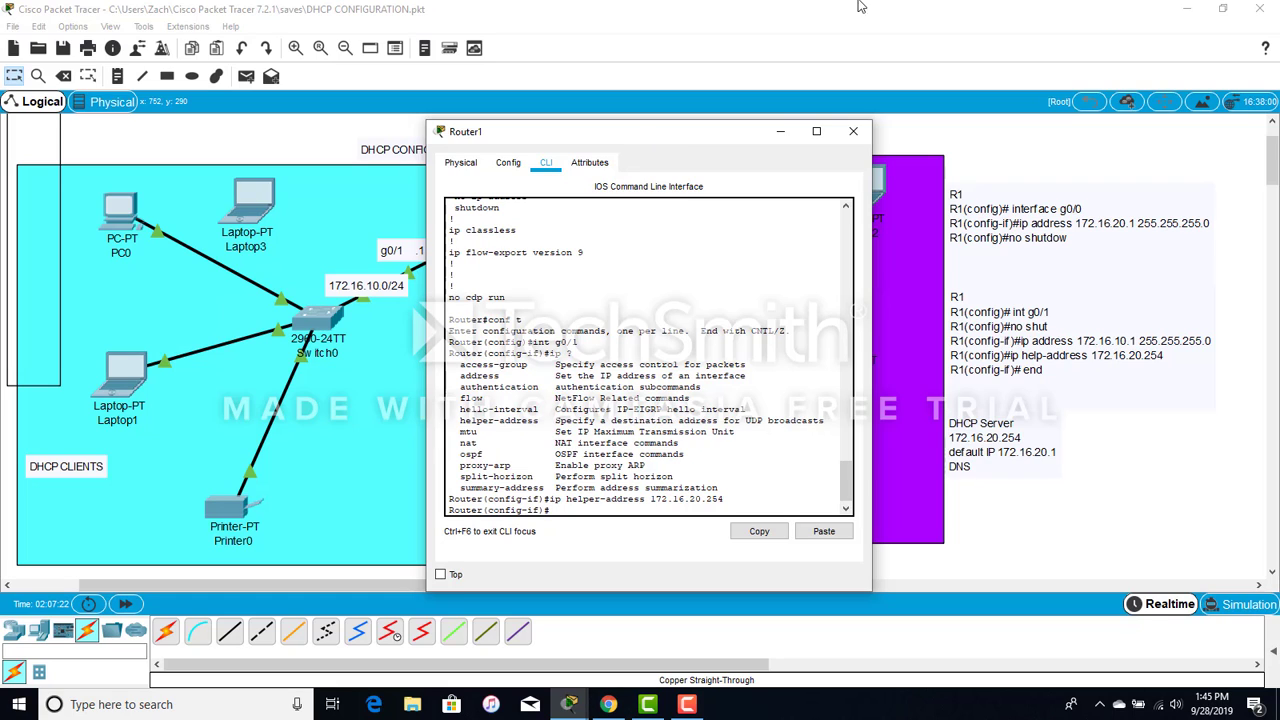
{"action": "left_click", "coordinate": [780, 134]}
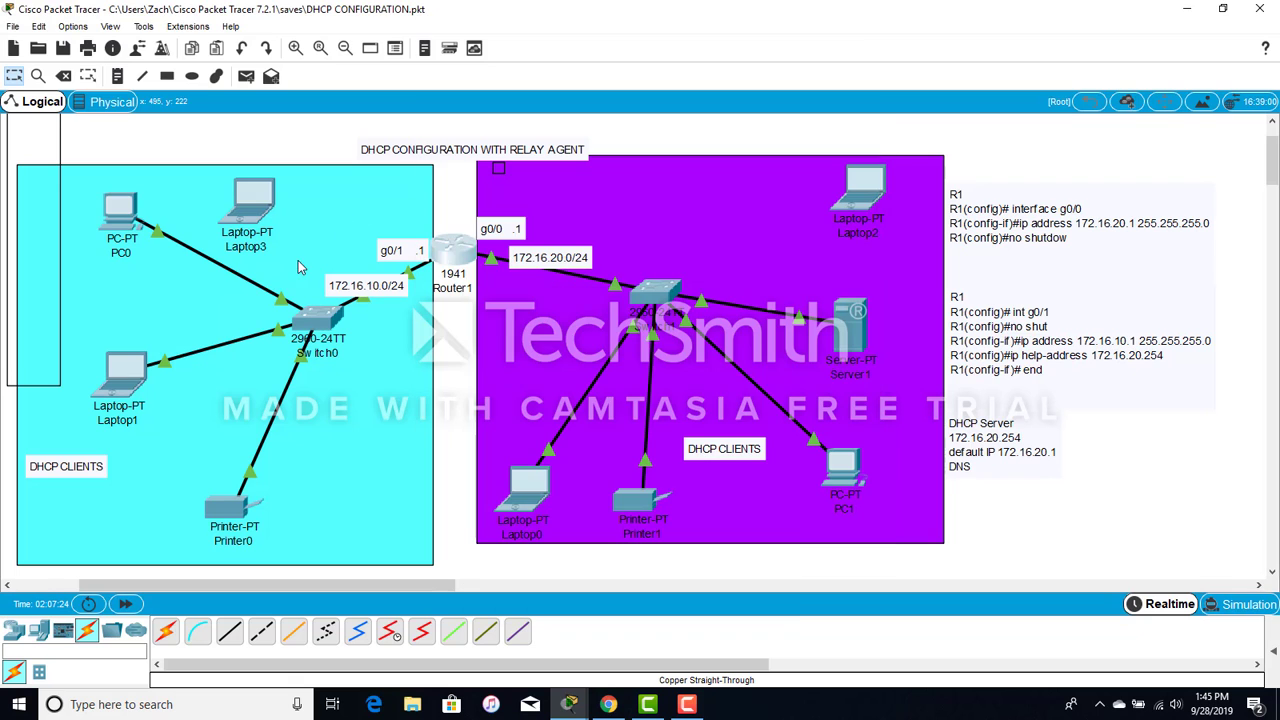
Step: Retry DHCP on PC0 by switching its IP configuration to static and back to DHCP, and minimize its window
{"action": "left_click", "coordinate": [115, 208]}
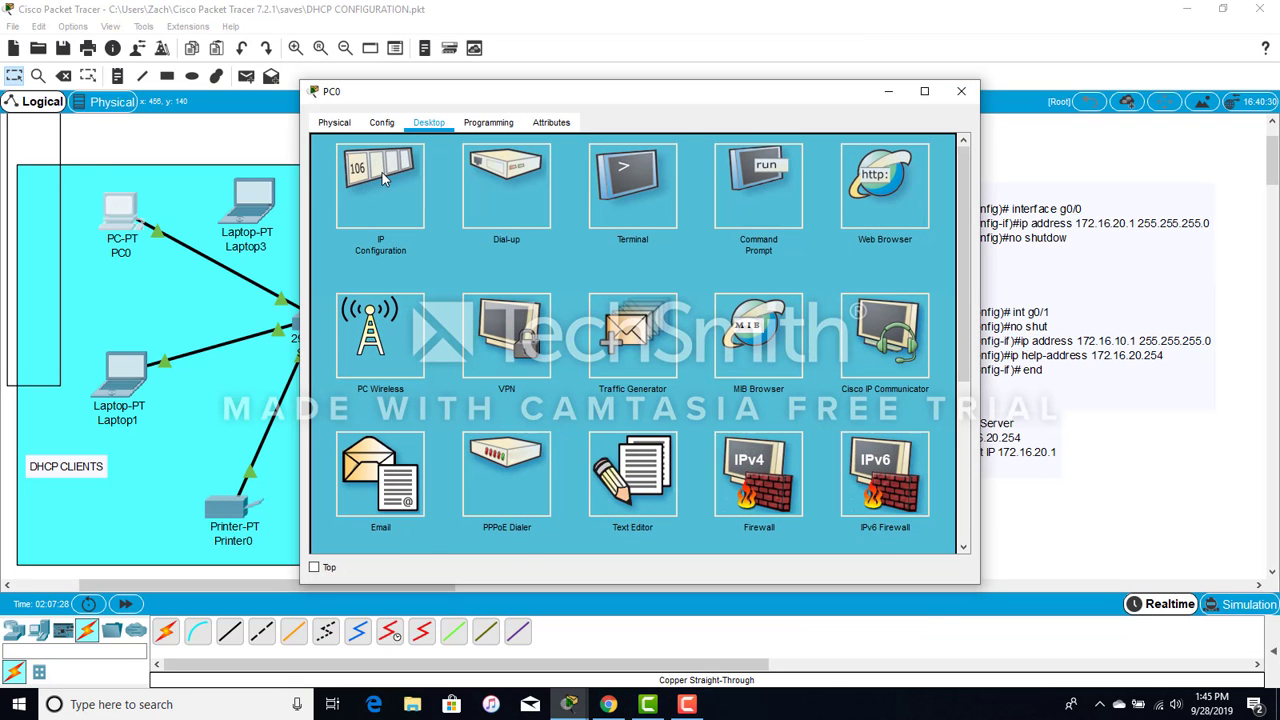
{"action": "left_click", "coordinate": [382, 172]}
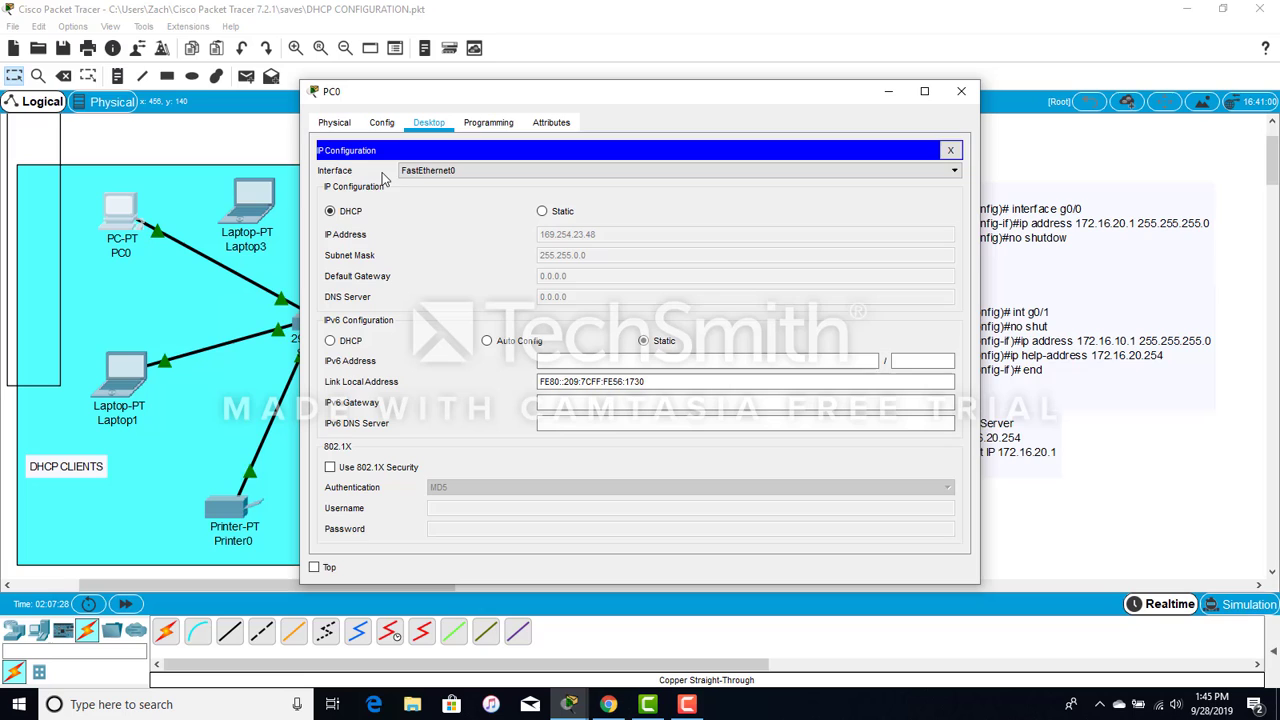
{"action": "left_click", "coordinate": [542, 212]}
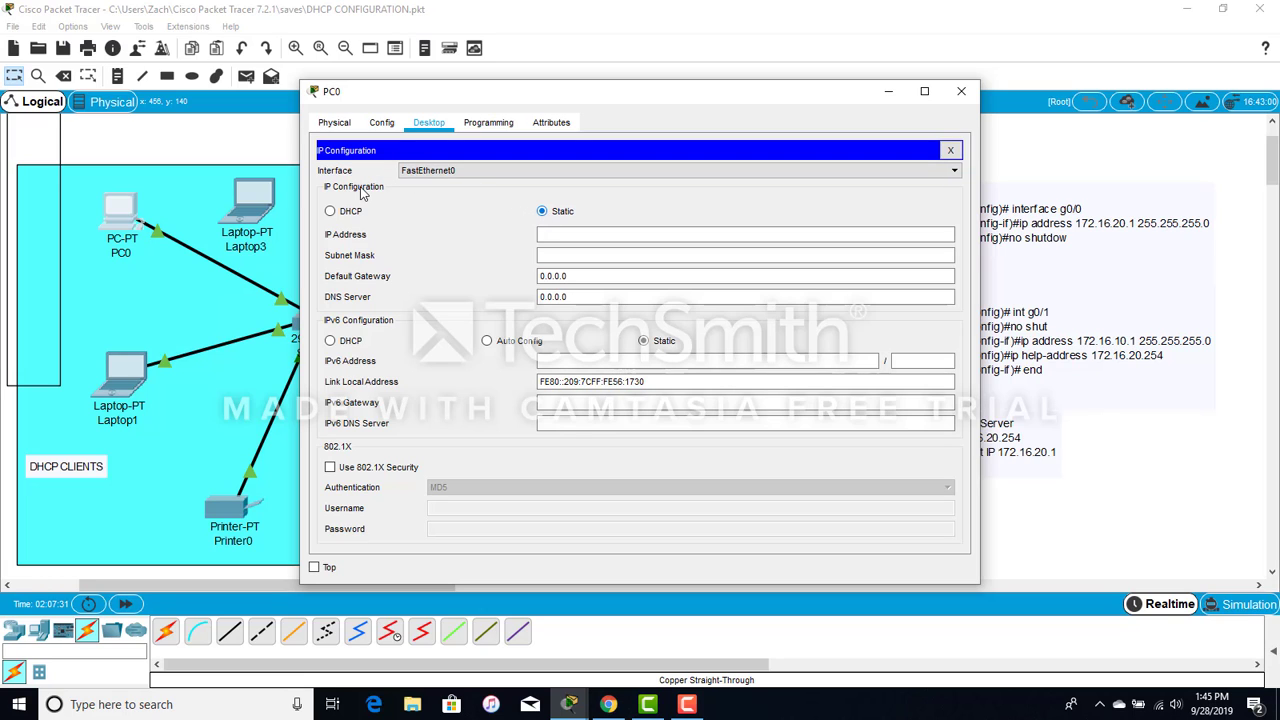
{"action": "left_click", "coordinate": [331, 212]}
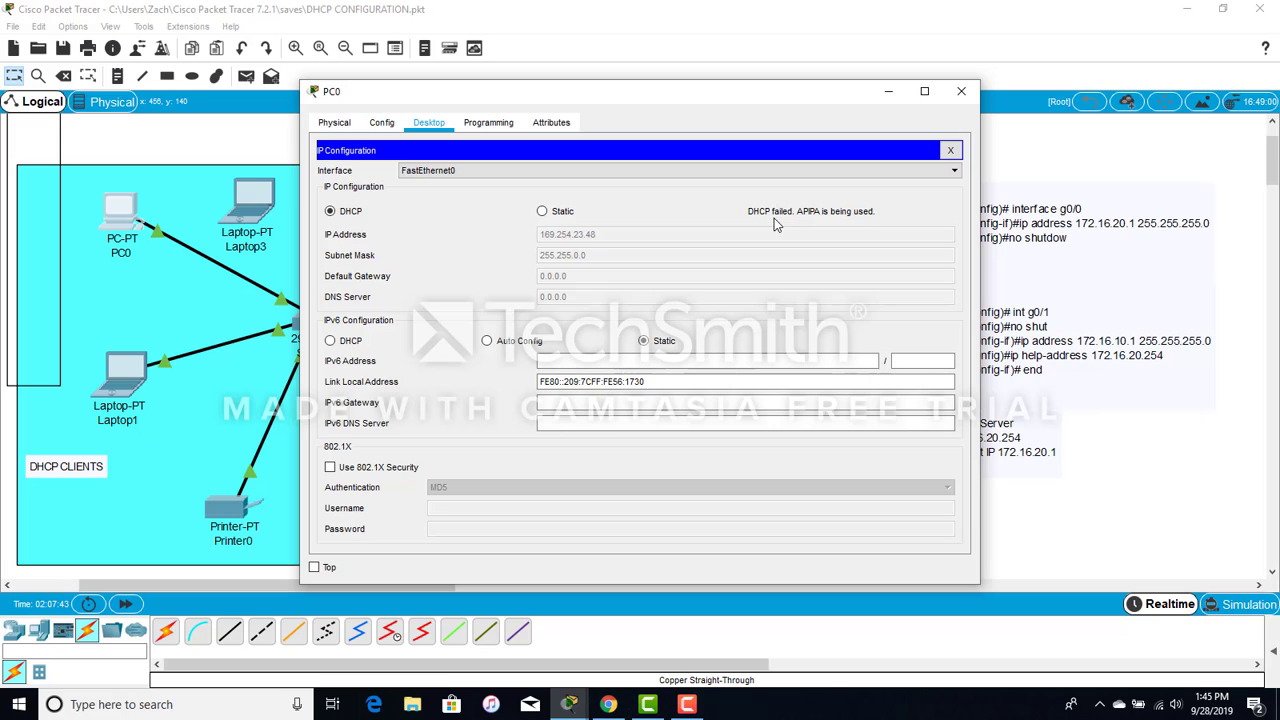
{"action": "left_click", "coordinate": [951, 151]}
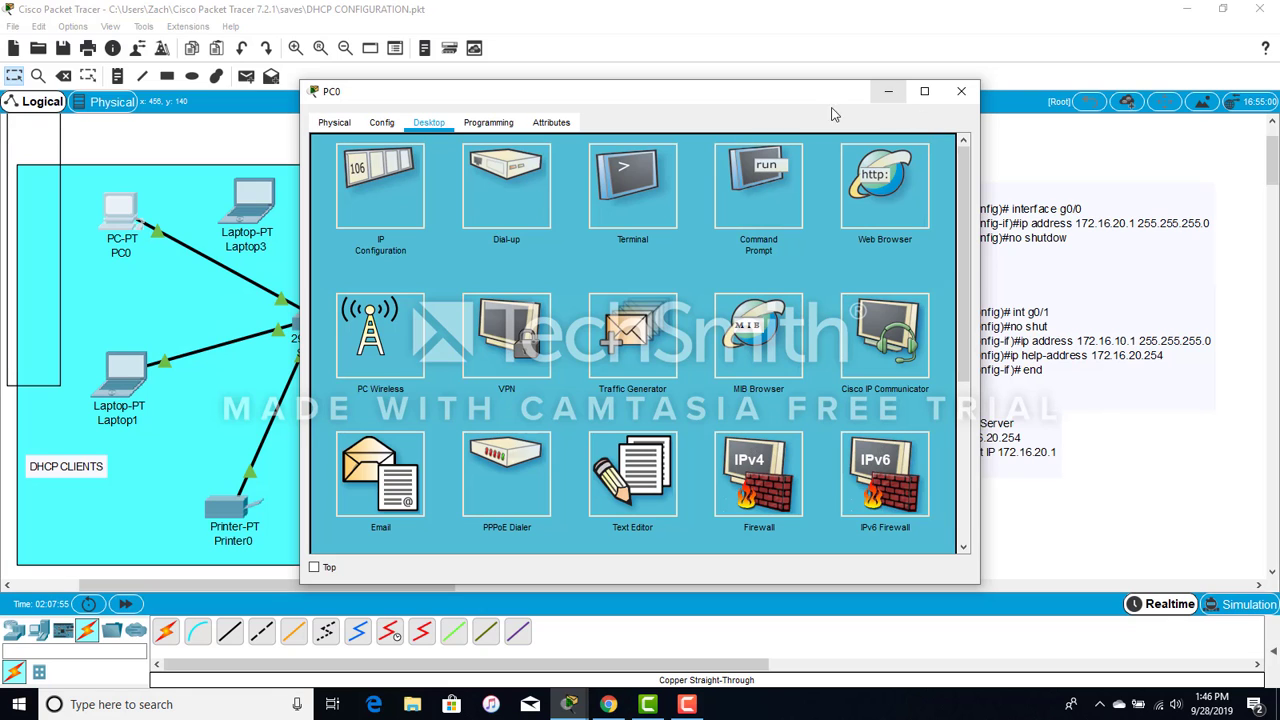
{"action": "left_click", "coordinate": [890, 95]}
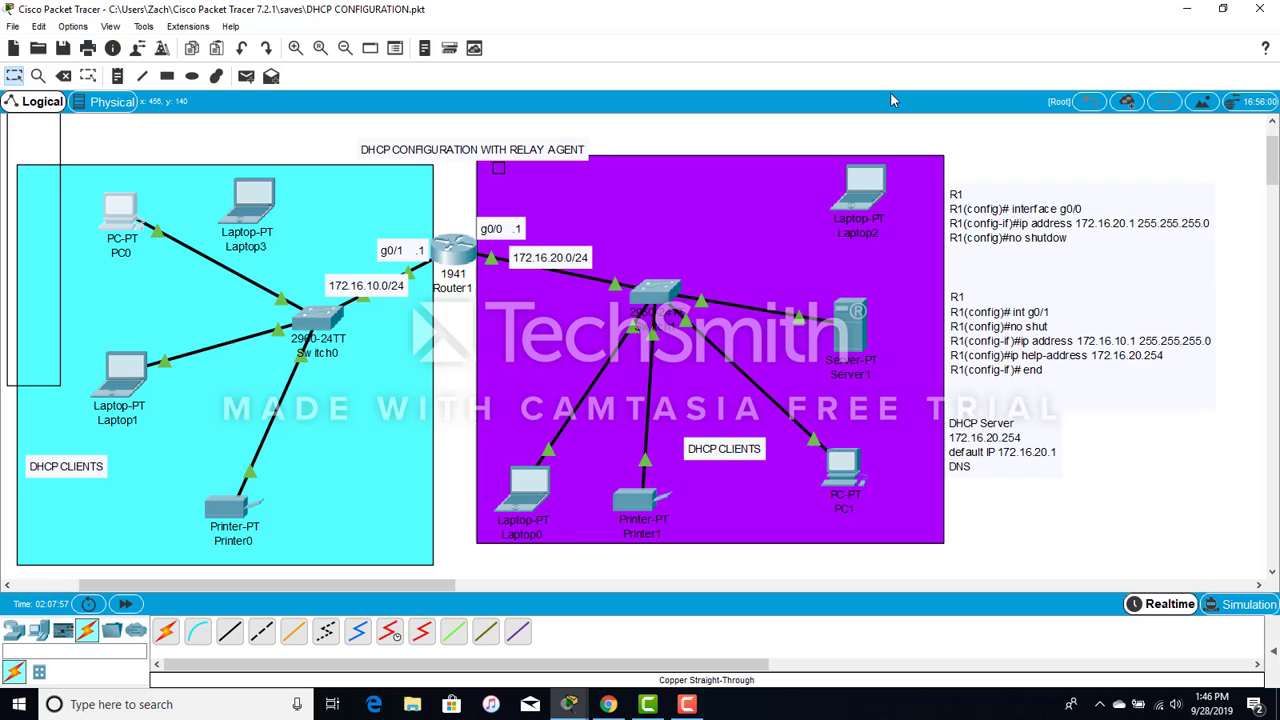
Step: Return Router1's command line from g0/1 interface configuration to the privileged prompt with exit and end
{"action": "left_click", "coordinate": [460, 250]}
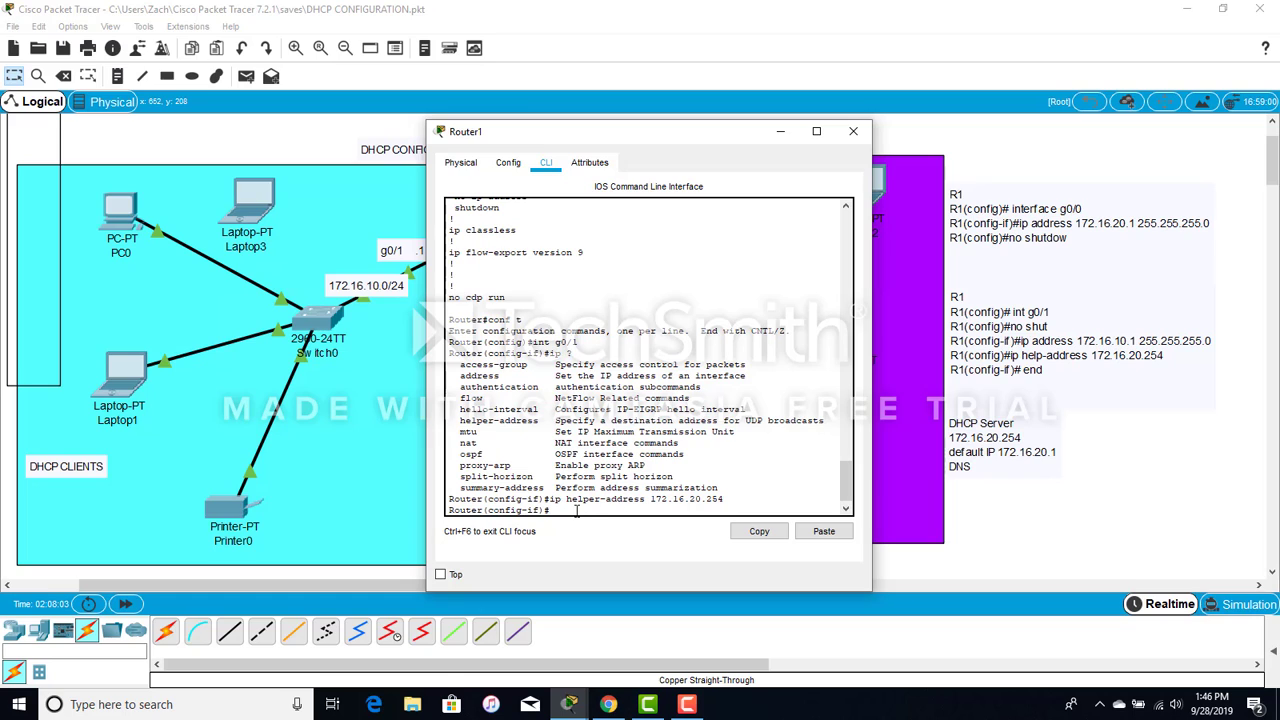
{"action": "key", "text": "Return"}
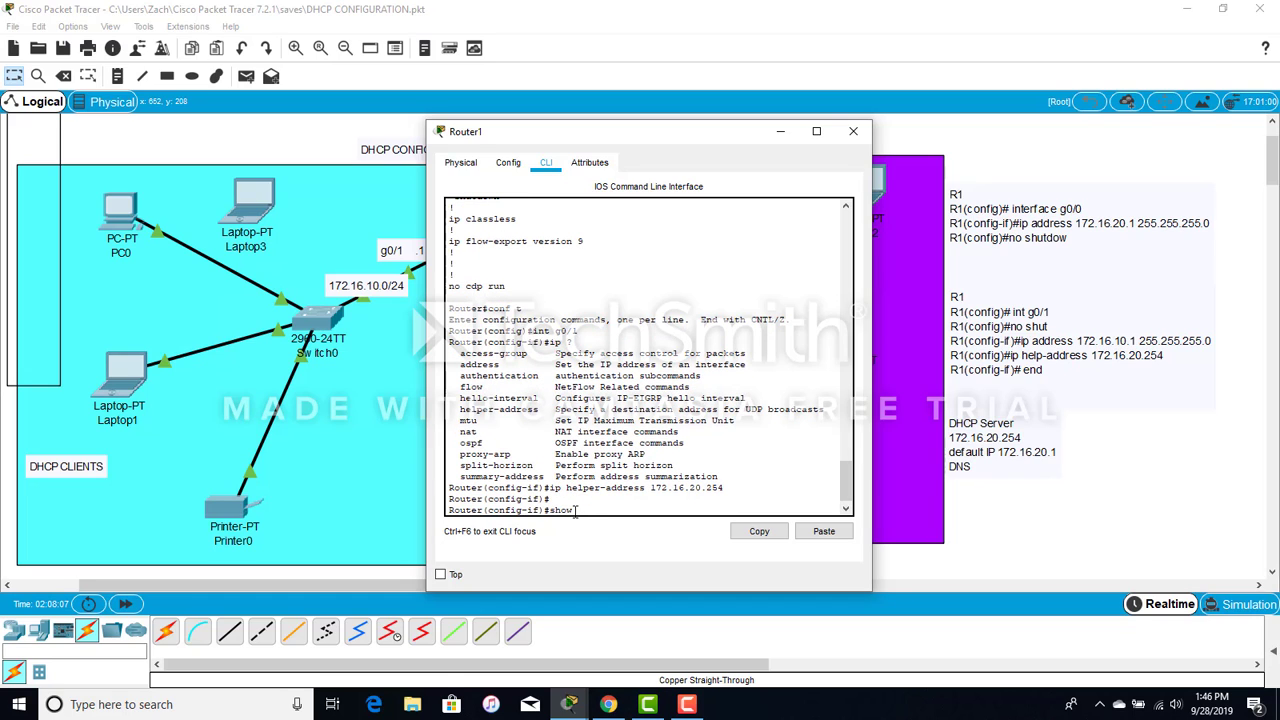
{"action": "key", "text": "BackSpace"}
{"action": "key", "text": "BackSpace"}
{"action": "key", "text": "Return"}
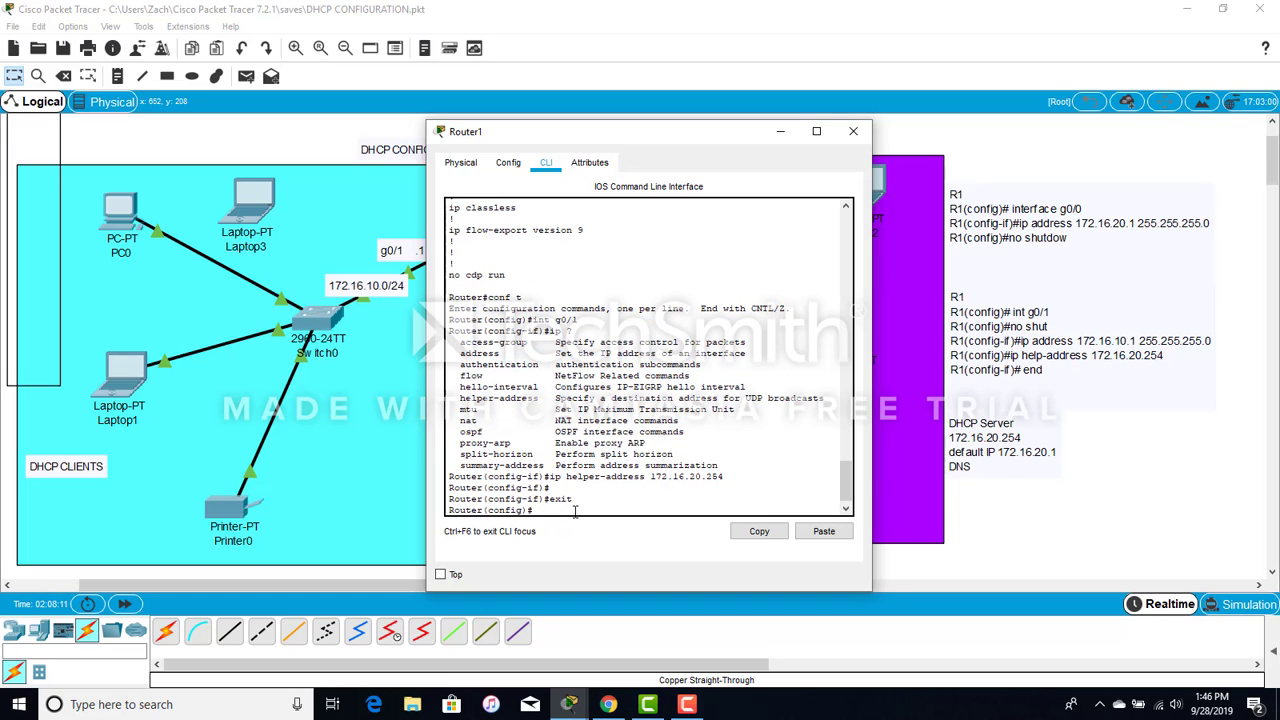
{"action": "type", "text": "end"}
{"action": "key", "text": "Return"}
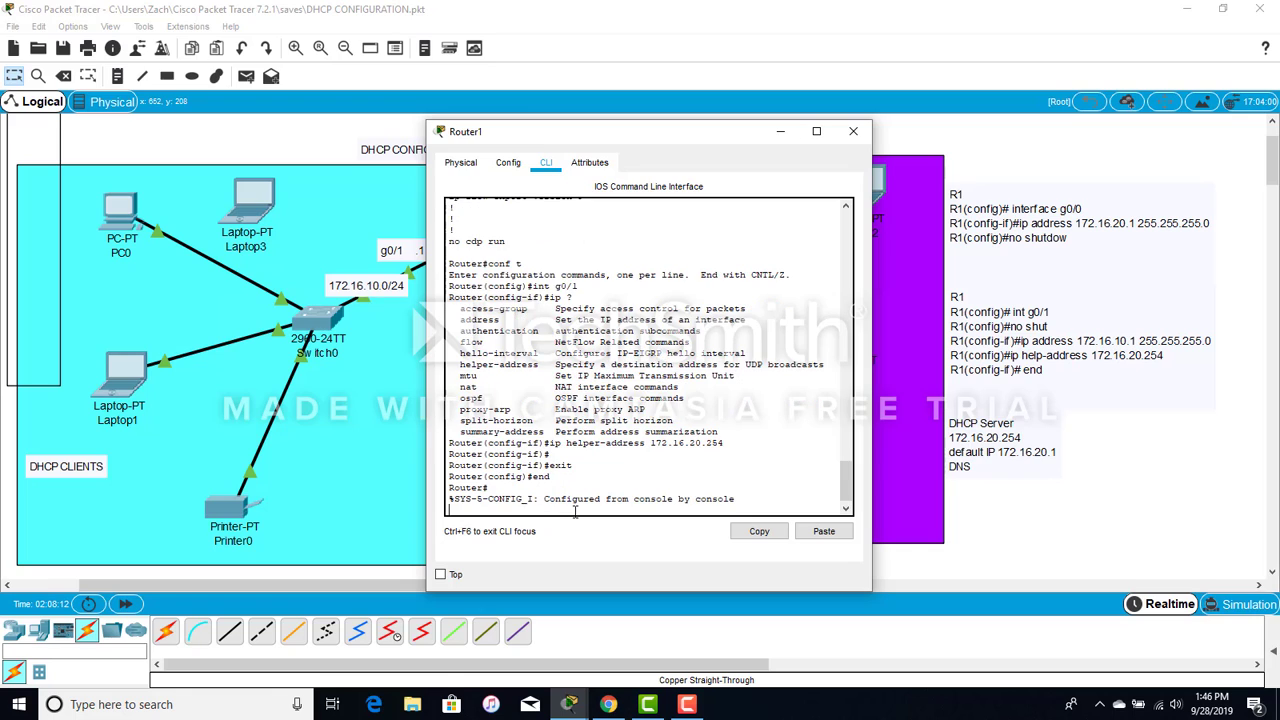
{"action": "key", "text": "Return"}
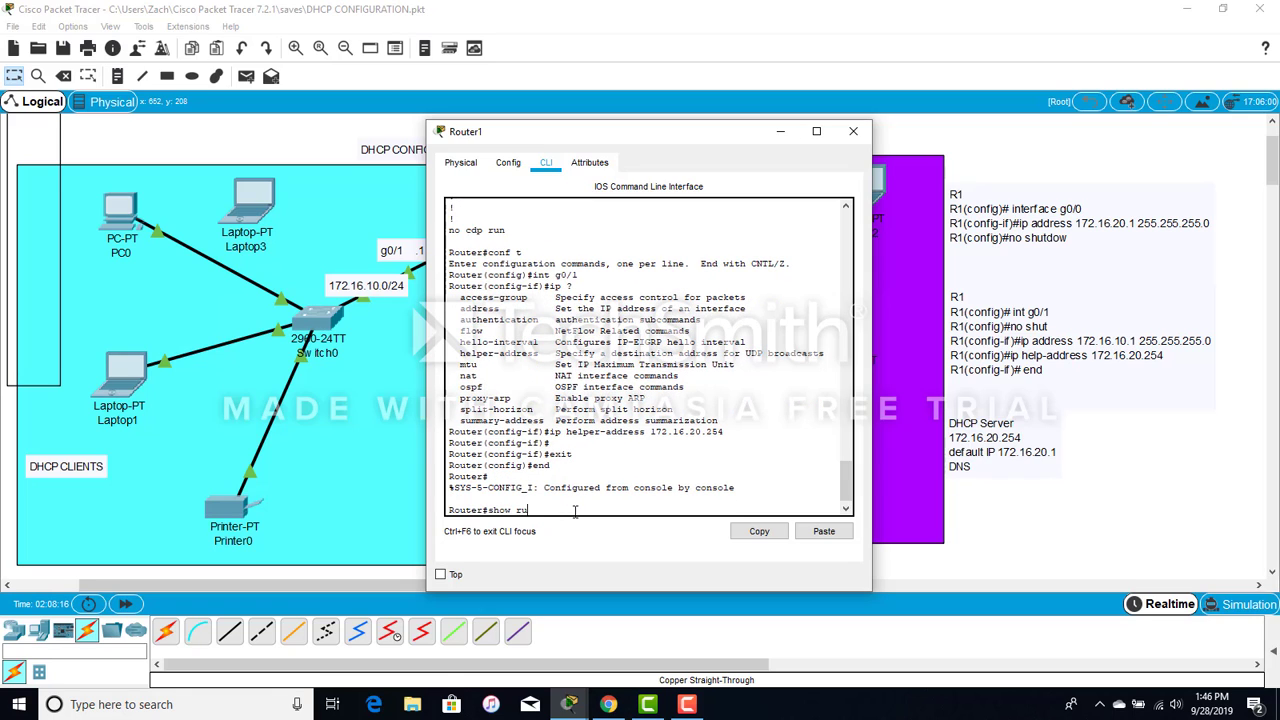
Step: Show Router1's running configuration, stop the listing, look back through the earlier output and minimize the window
{"action": "key", "text": "Return"}
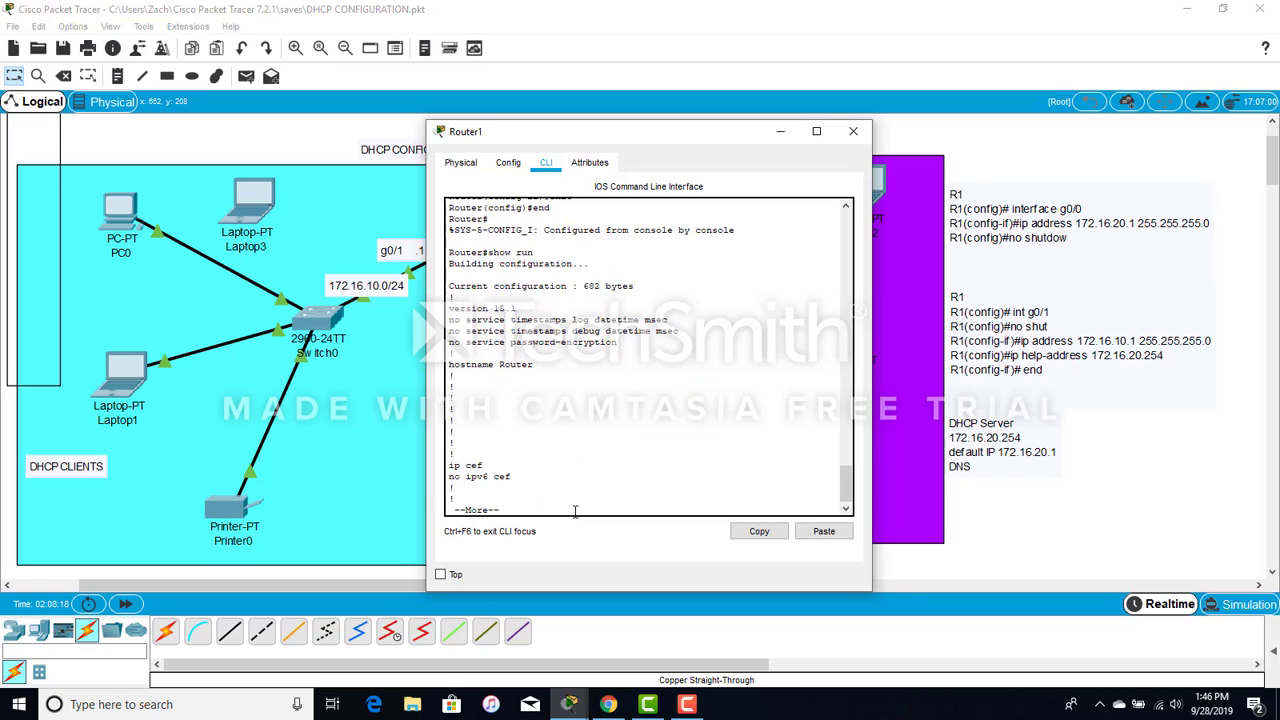
{"action": "key", "text": "q"}
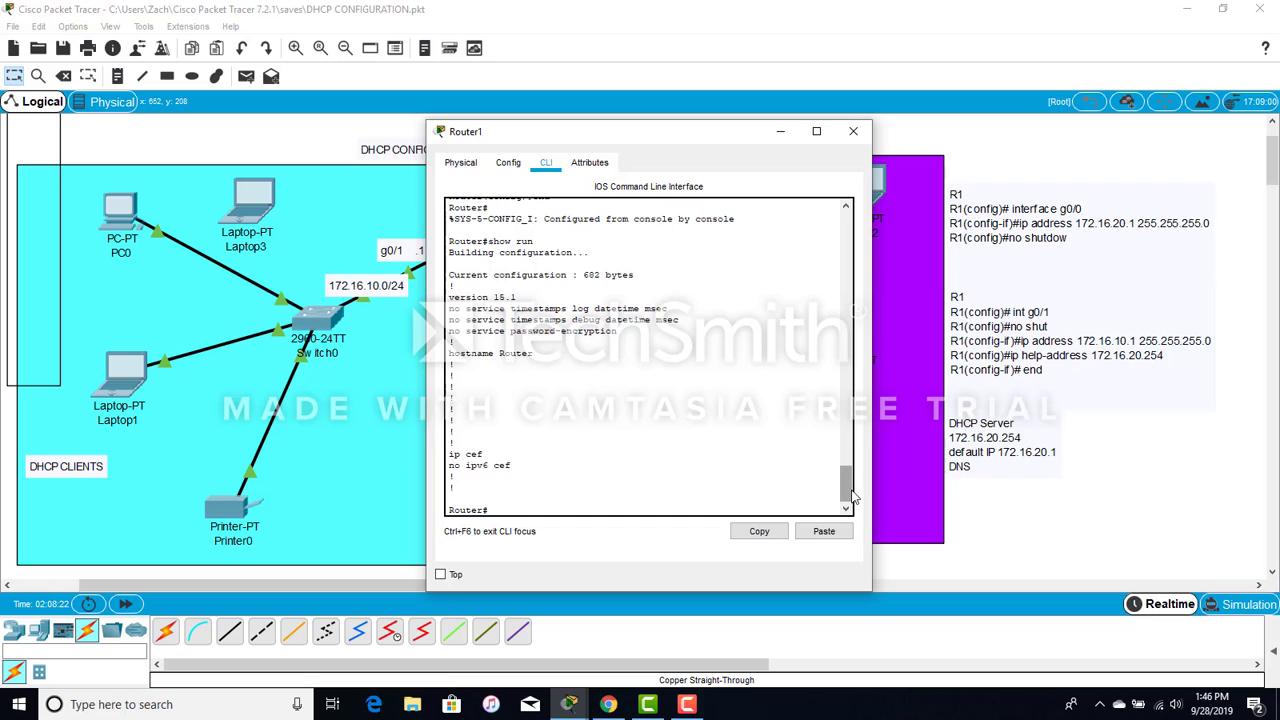
{"action": "left_click_drag", "start_coordinate": [847, 492], "coordinate": [771, 143]}
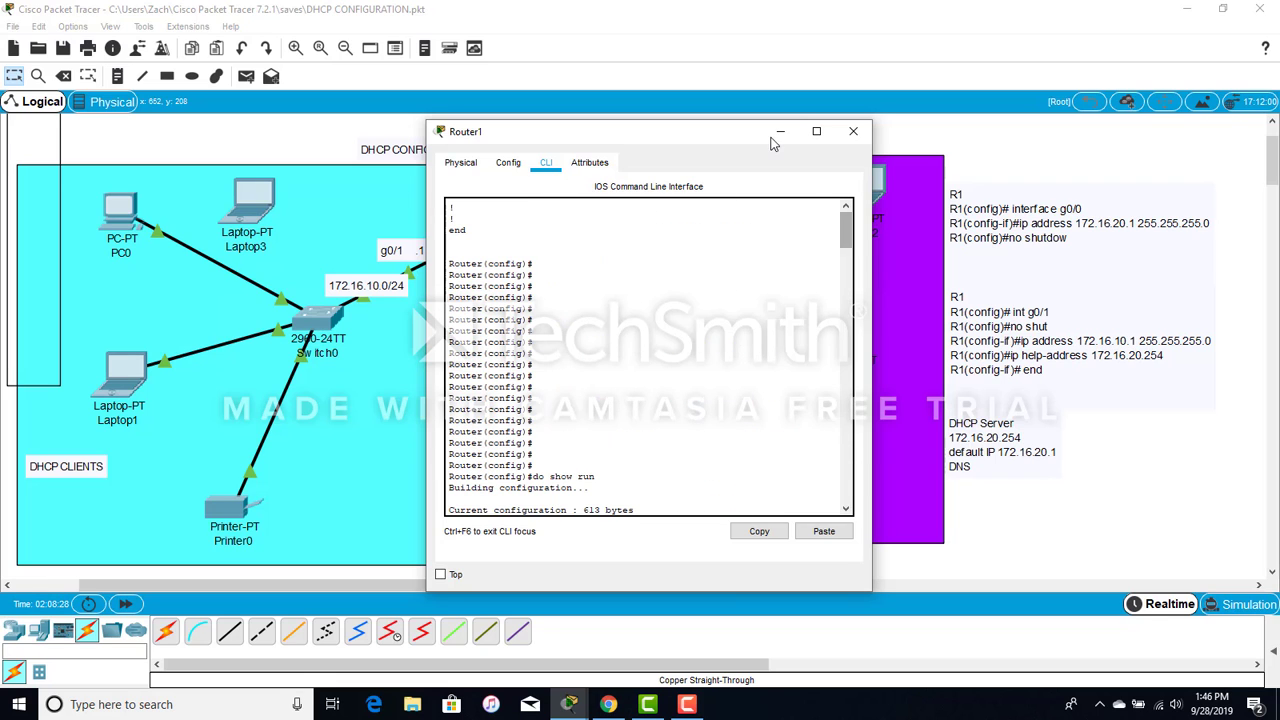
{"action": "left_click", "coordinate": [779, 131]}
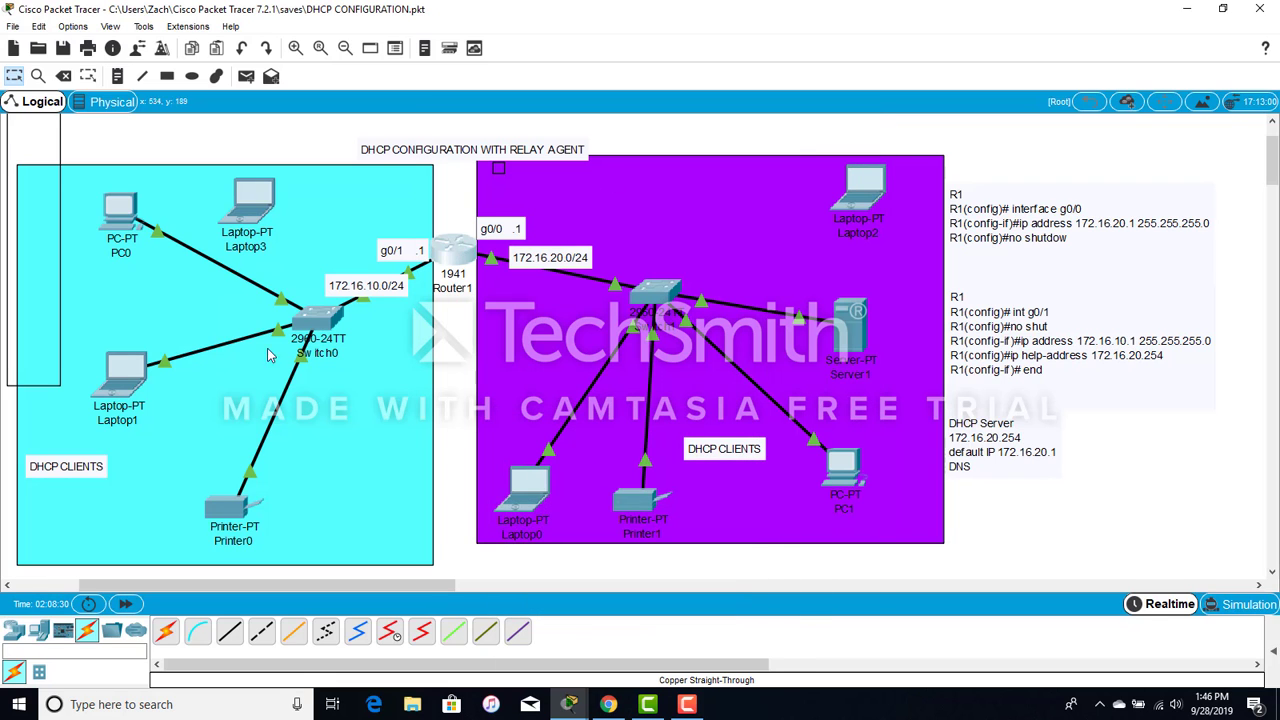
Step: In Server1's DHCP service, name a new pool serverPool1 and set its default gateway to 172.16.10.1
{"action": "left_click", "coordinate": [852, 322]}
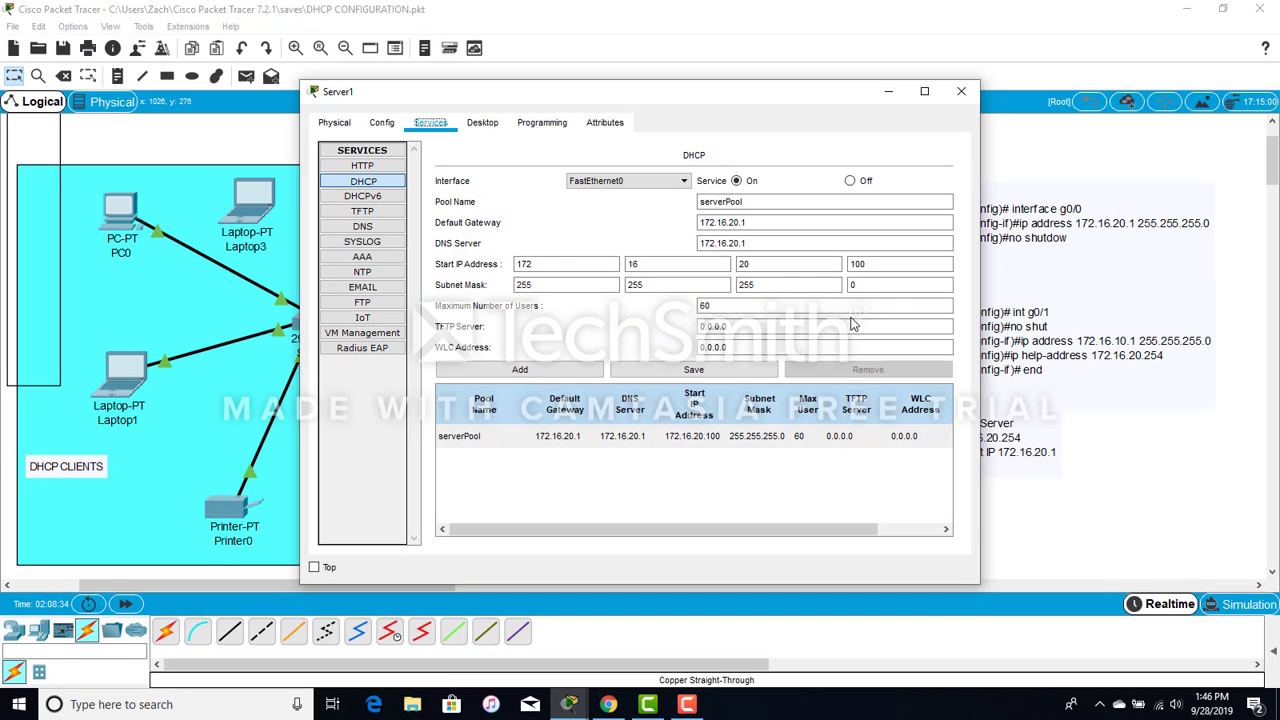
{"action": "left_click", "coordinate": [757, 202]}
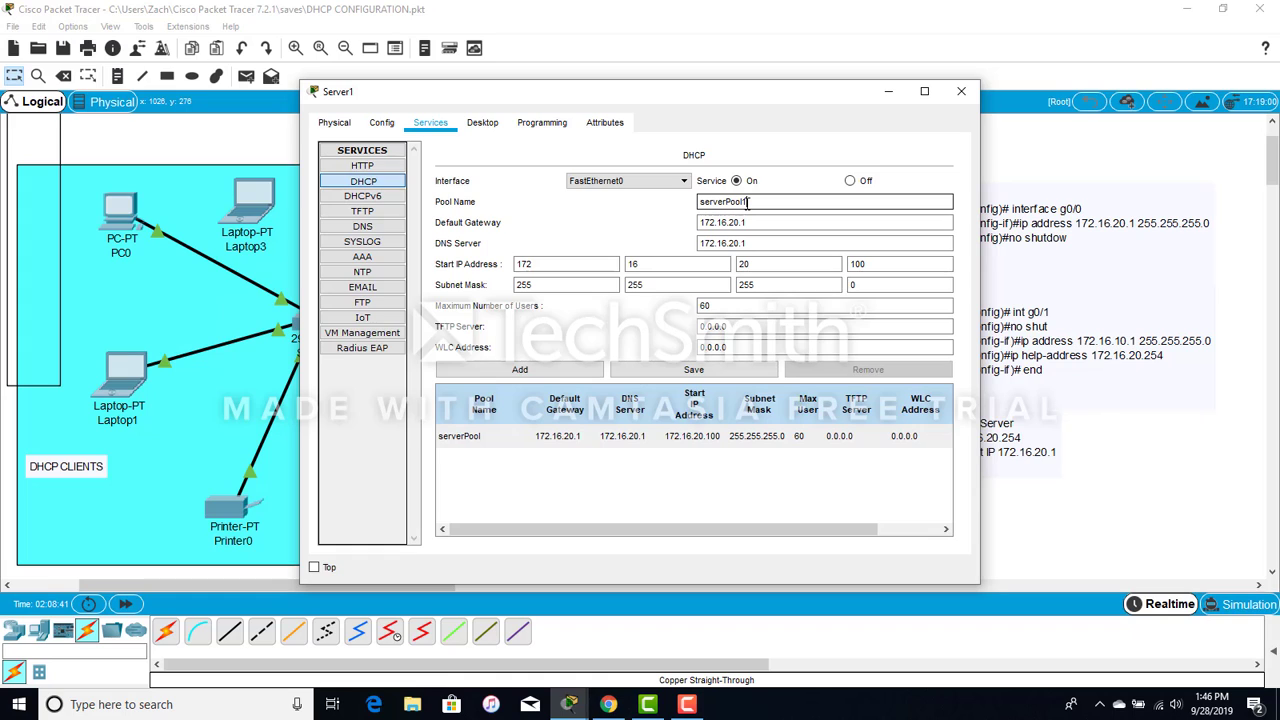
{"action": "left_click", "coordinate": [738, 222]}
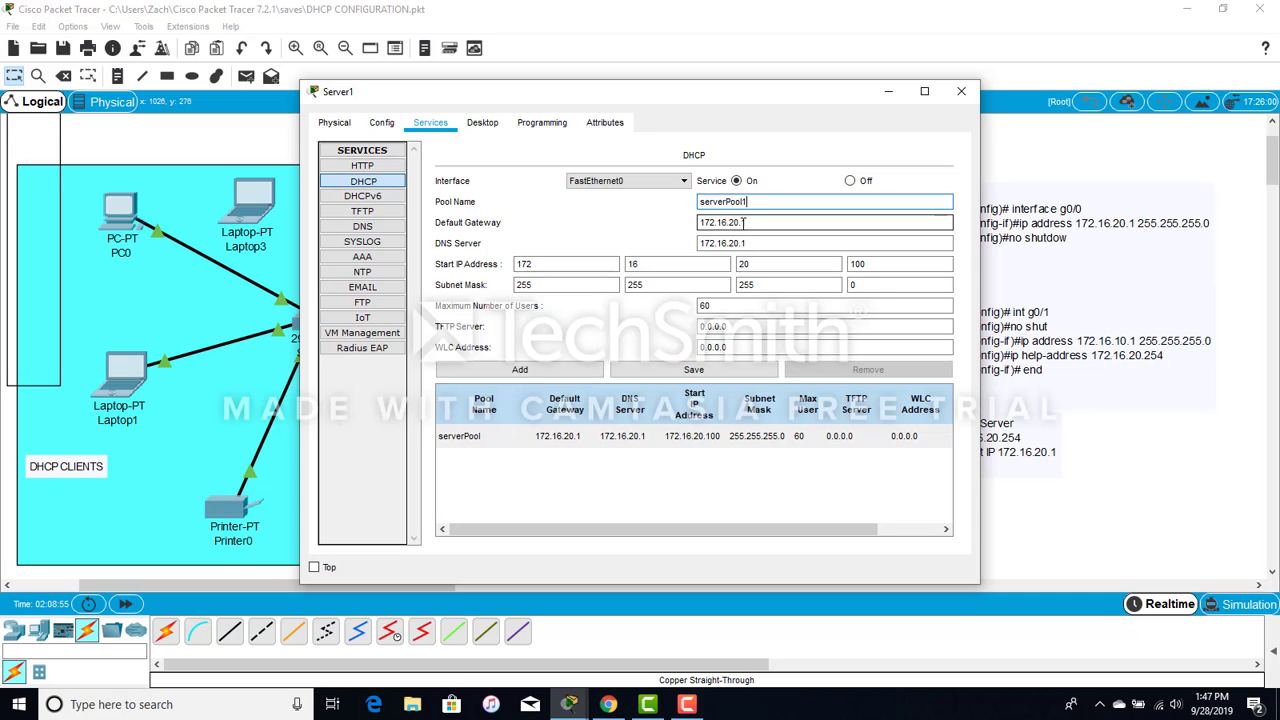
{"action": "type", "text": "1"}
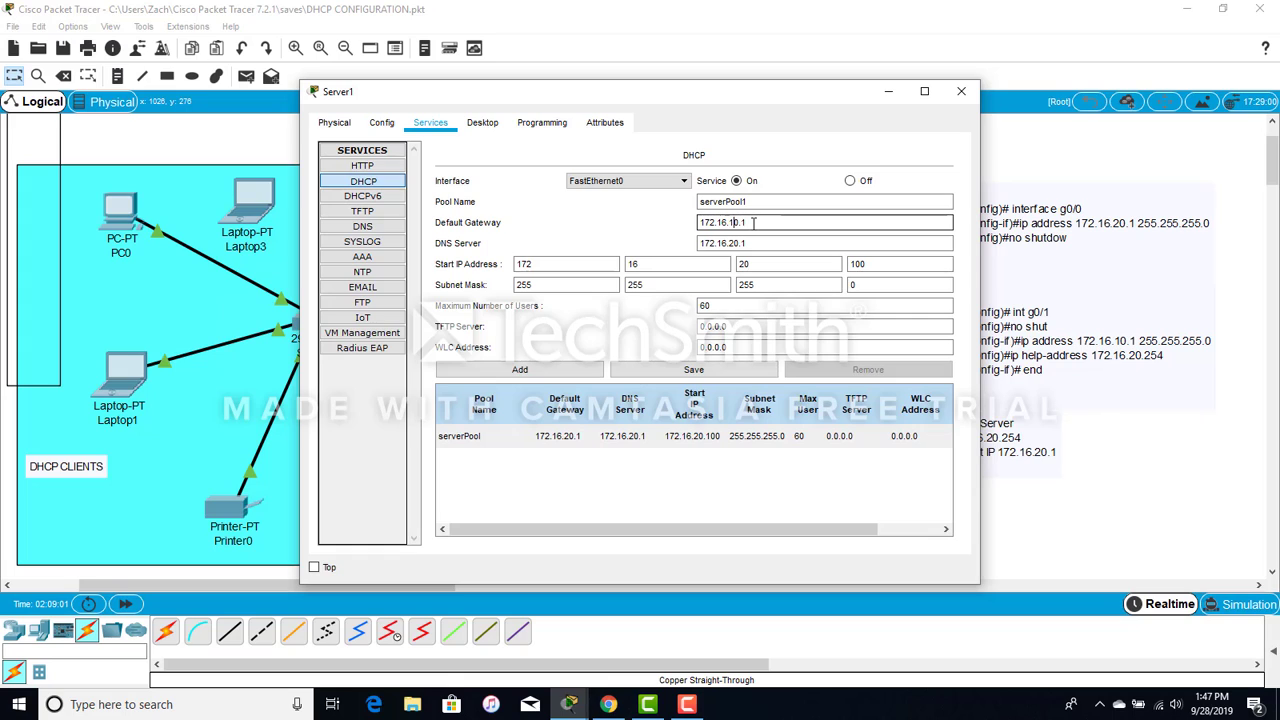
{"action": "type", "text": "10"}
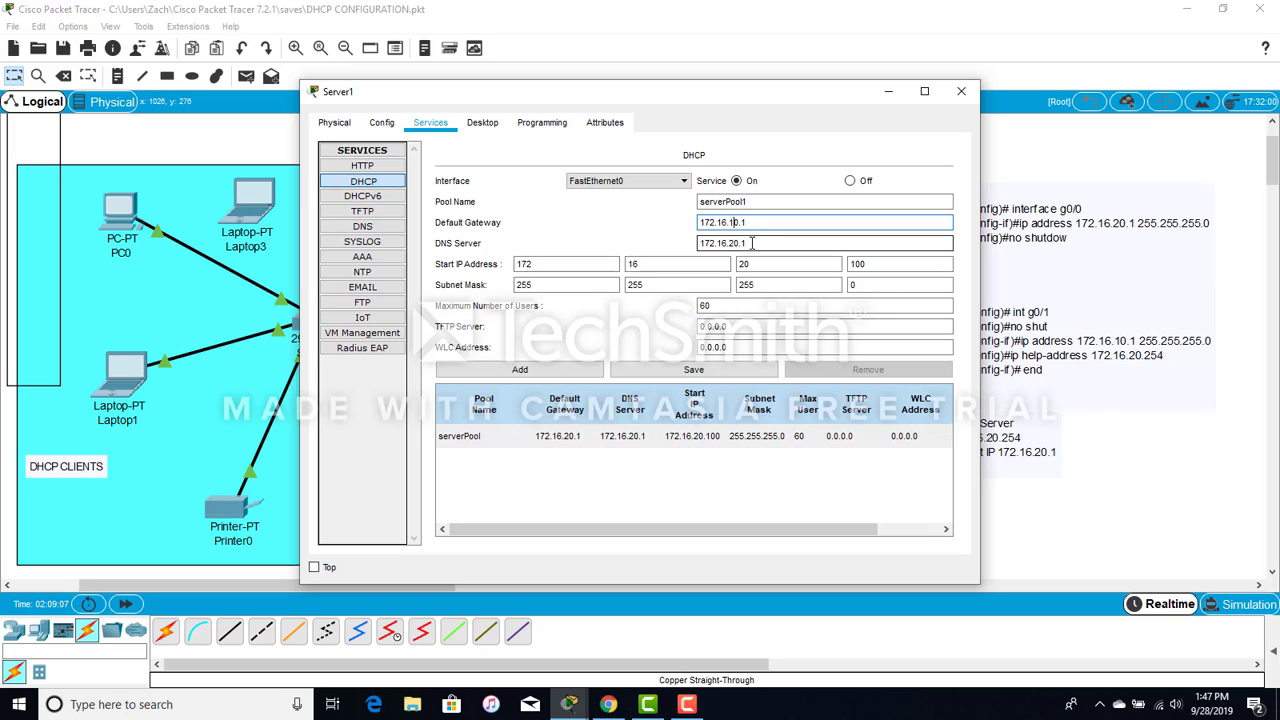
Step: Set the DNS server of the serverPool1 DHCP pool to 172.16.10.1
{"action": "left_click", "coordinate": [755, 243]}
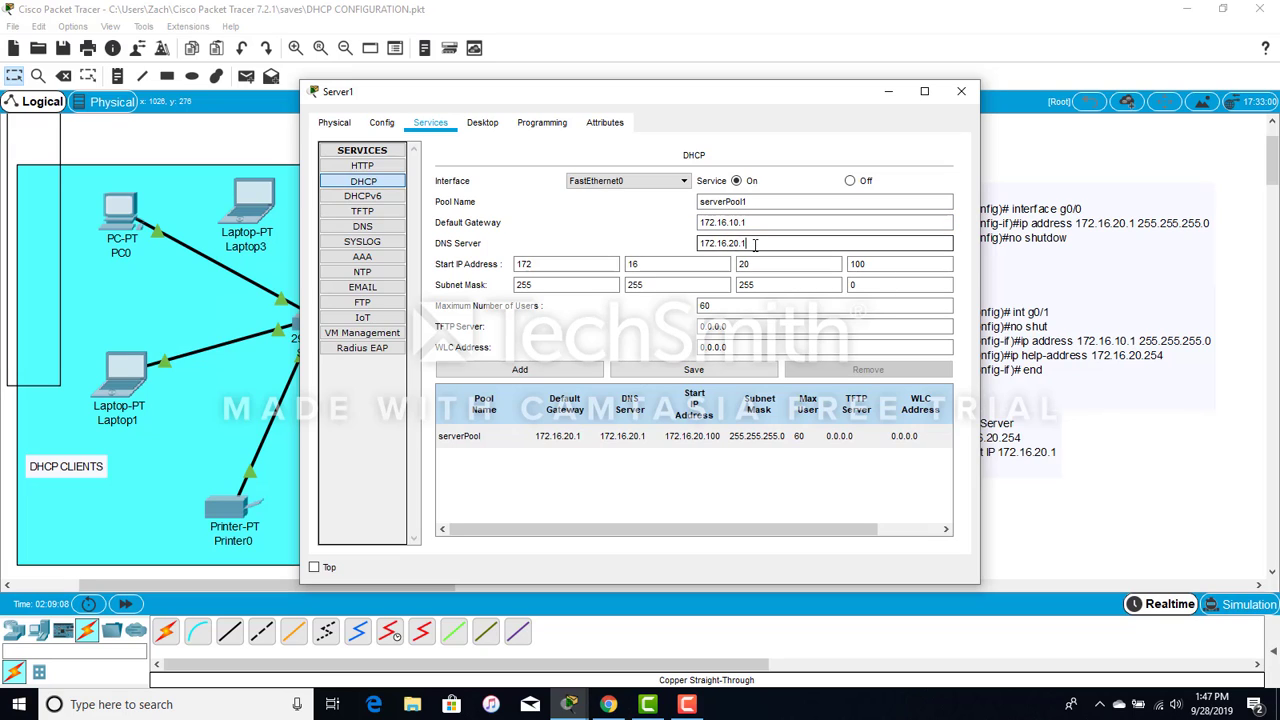
{"action": "key", "text": "Left"}
{"action": "key", "text": "Left"}
{"action": "key", "text": "Left"}
{"action": "key", "text": "BackSpace"}
{"action": "type", "text": "1"}
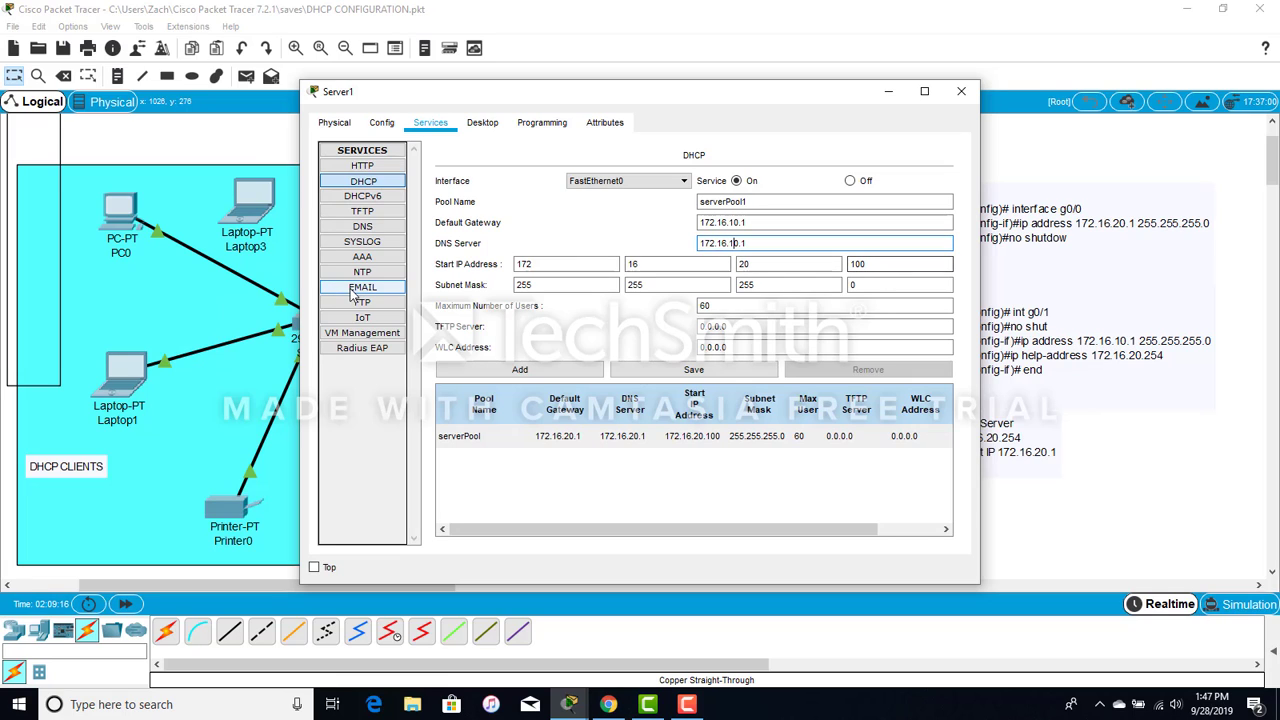
Step: Set the pool's start IP address to 172.16.10.100, save it as a new pool and minimize the Server1 window
{"action": "left_click", "coordinate": [784, 266]}
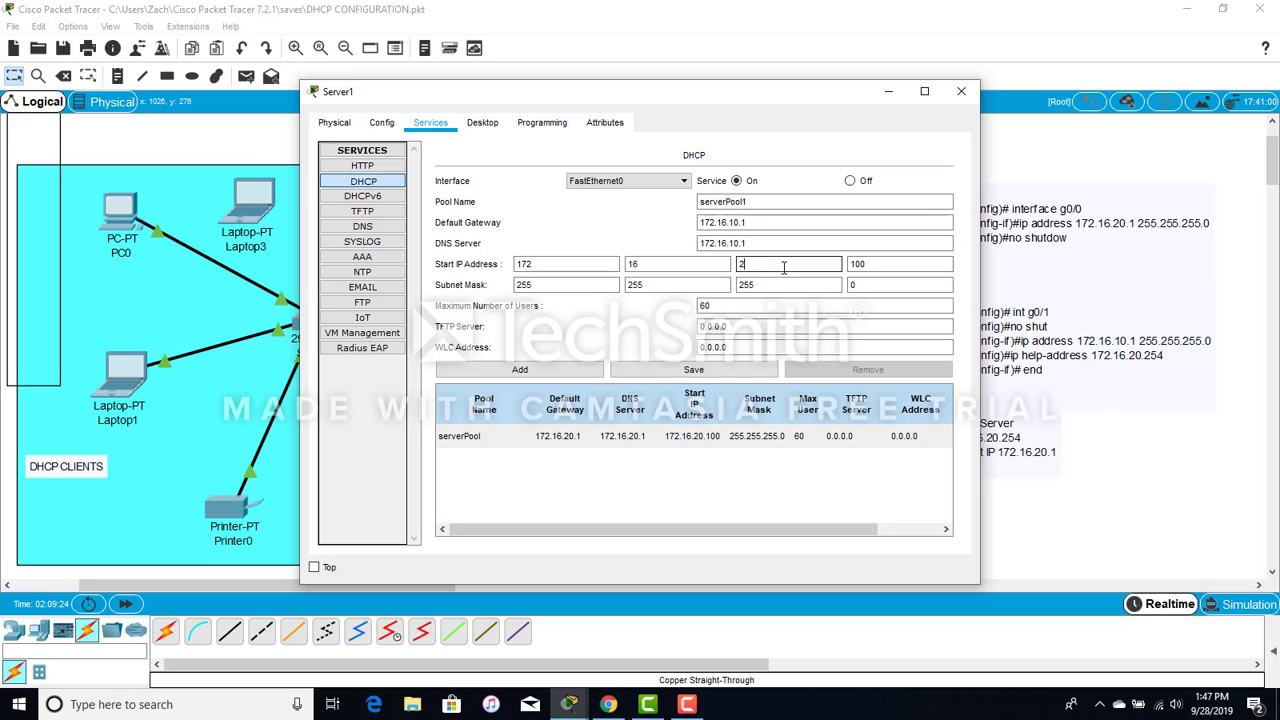
{"action": "key", "text": "BackSpace"}
{"action": "type", "text": "10"}
{"action": "left_click", "coordinate": [789, 285]}
{"action": "left_click", "coordinate": [683, 370]}
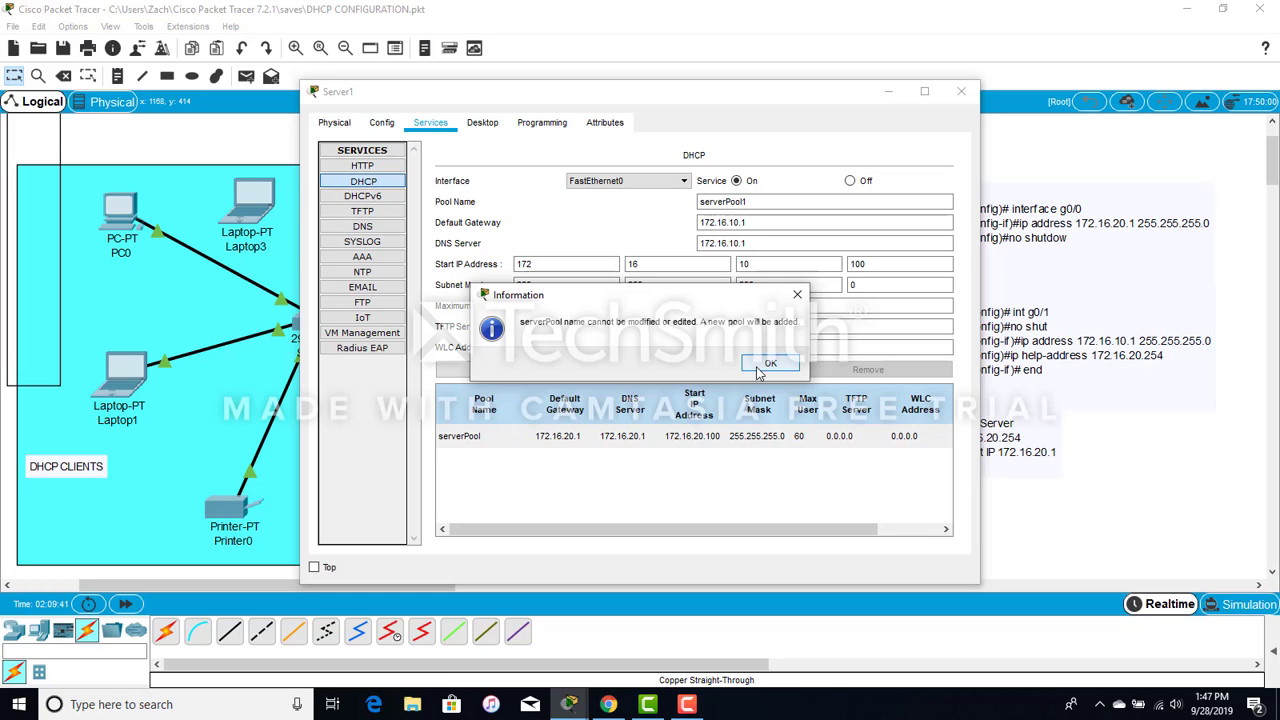
{"action": "left_click", "coordinate": [768, 368]}
{"action": "left_click", "coordinate": [768, 366]}
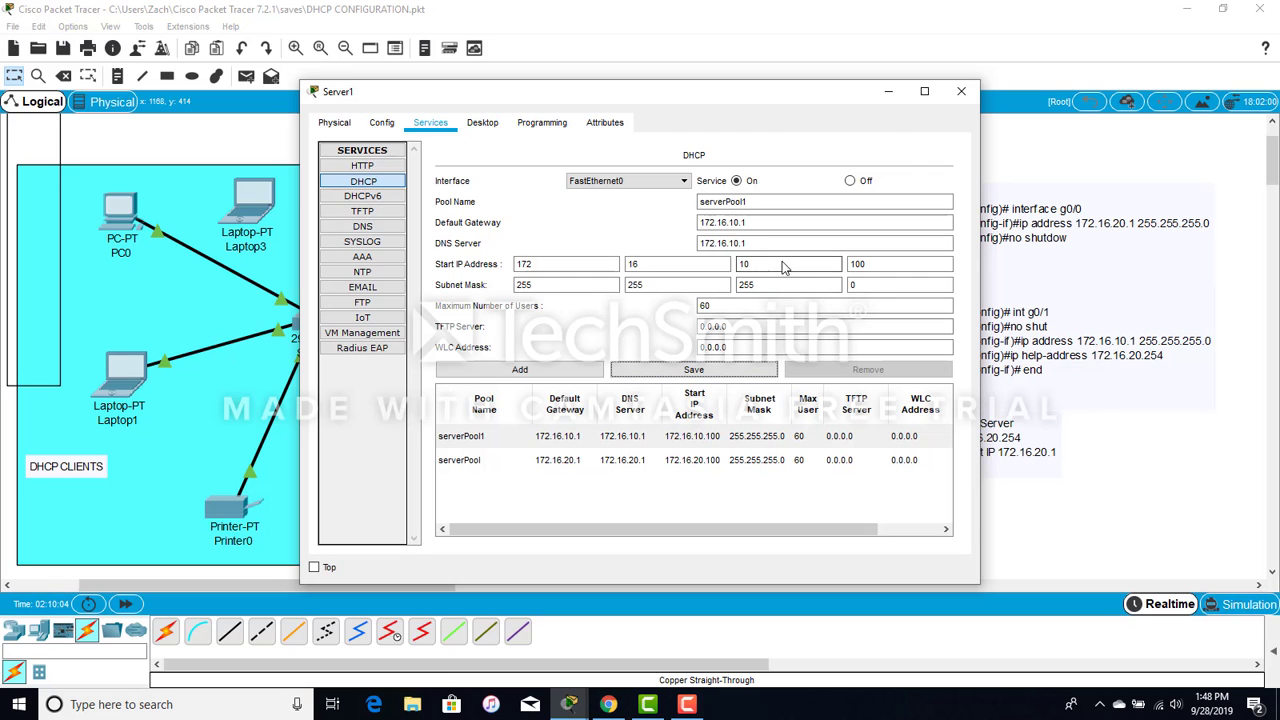
{"action": "left_click", "coordinate": [886, 94]}
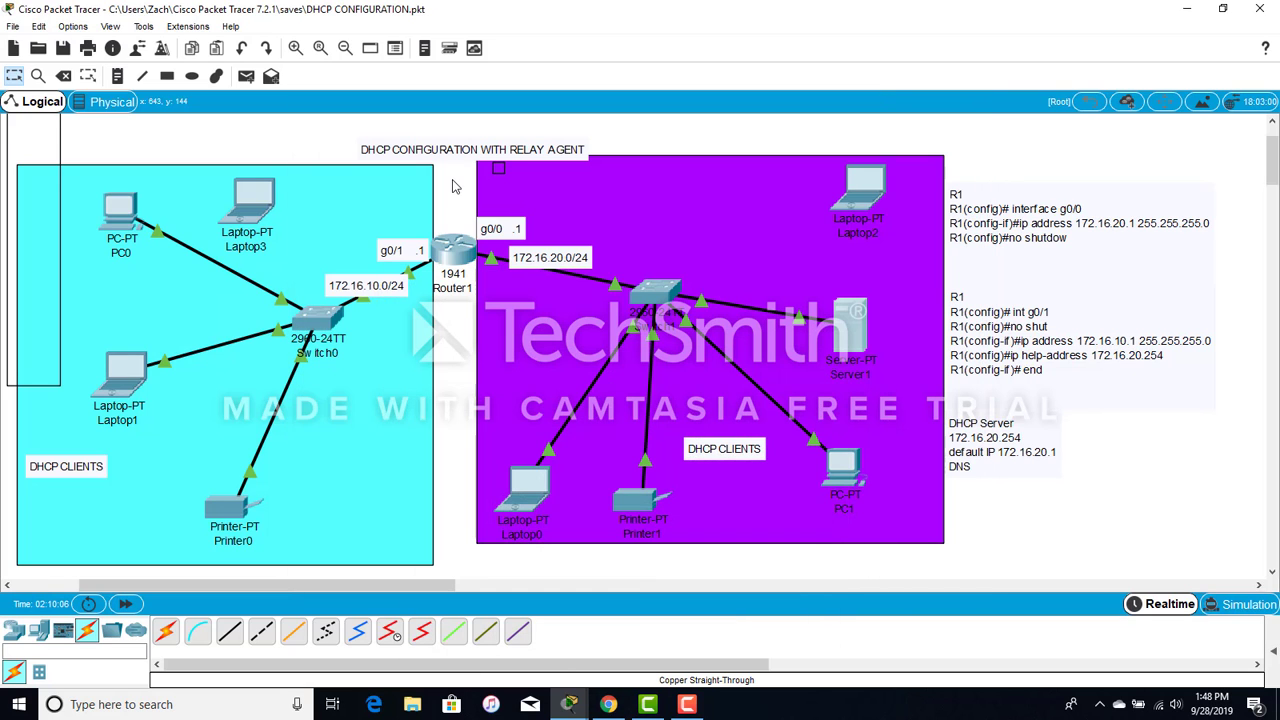
Step: Request a DHCP address again on PC0 by switching its IP configuration to static and back to DHCP, and minimize its window
{"action": "left_click", "coordinate": [118, 212]}
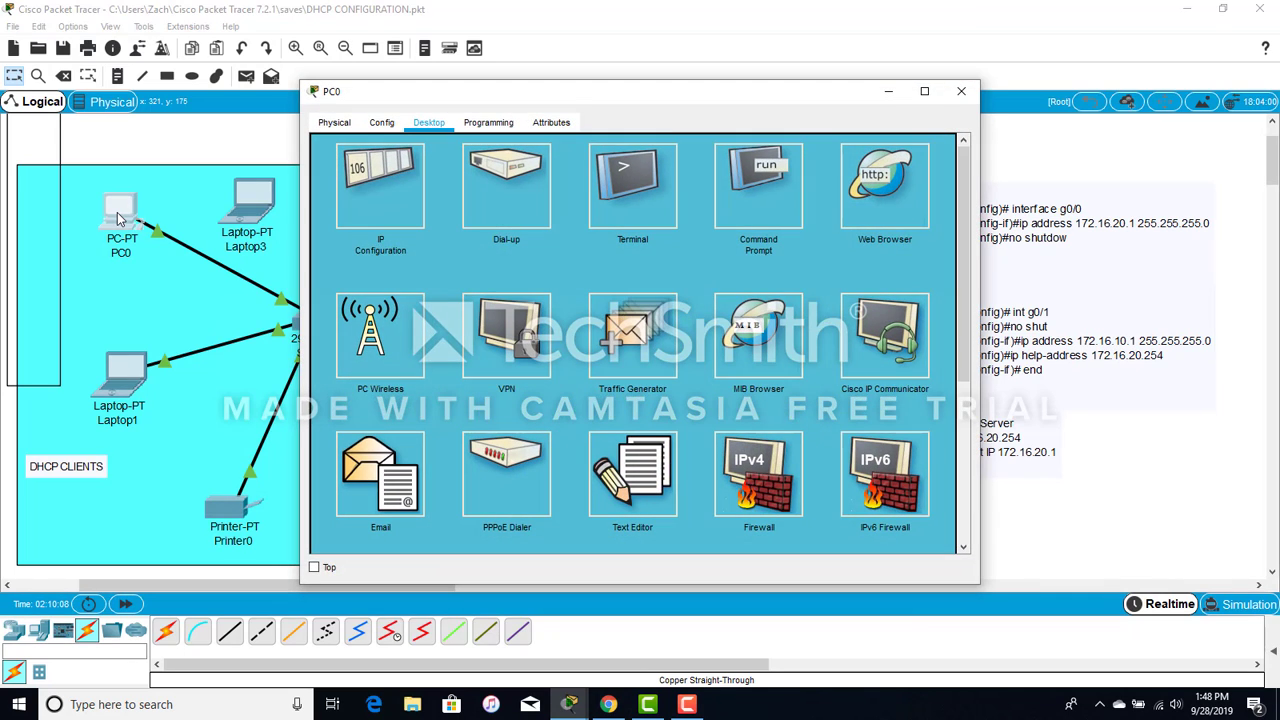
{"action": "left_click", "coordinate": [378, 210]}
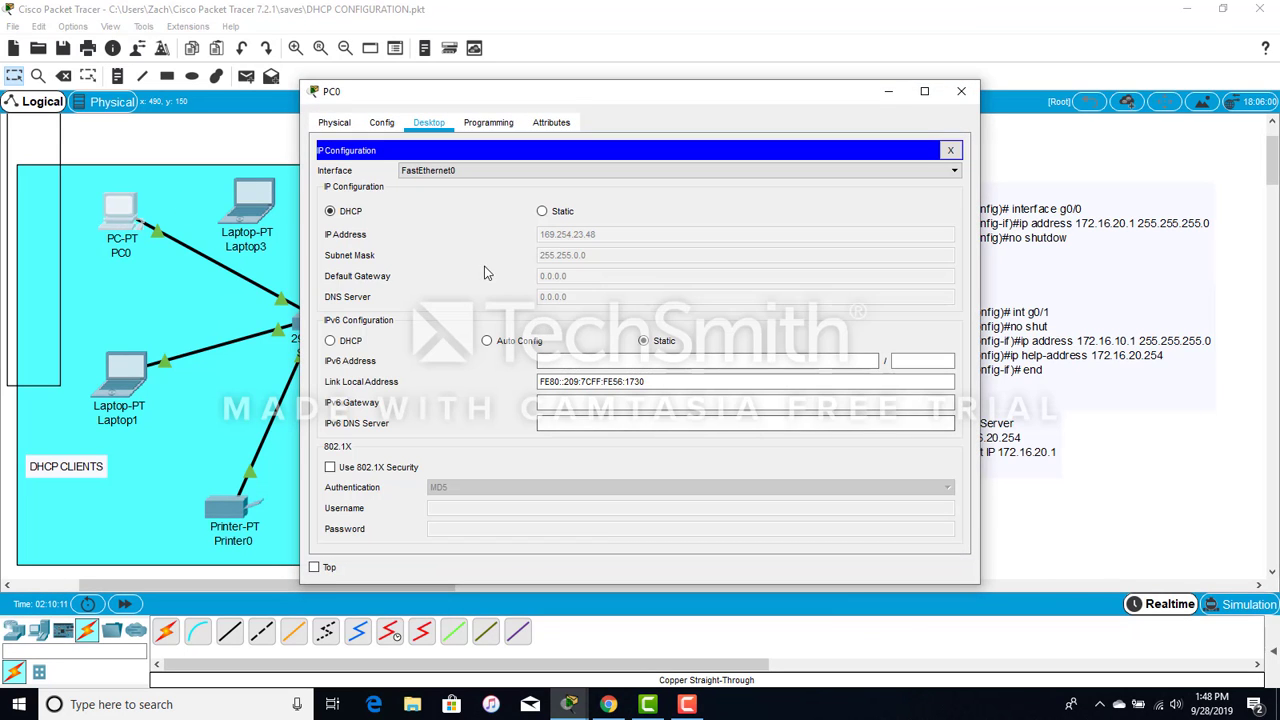
{"action": "left_click", "coordinate": [540, 212]}
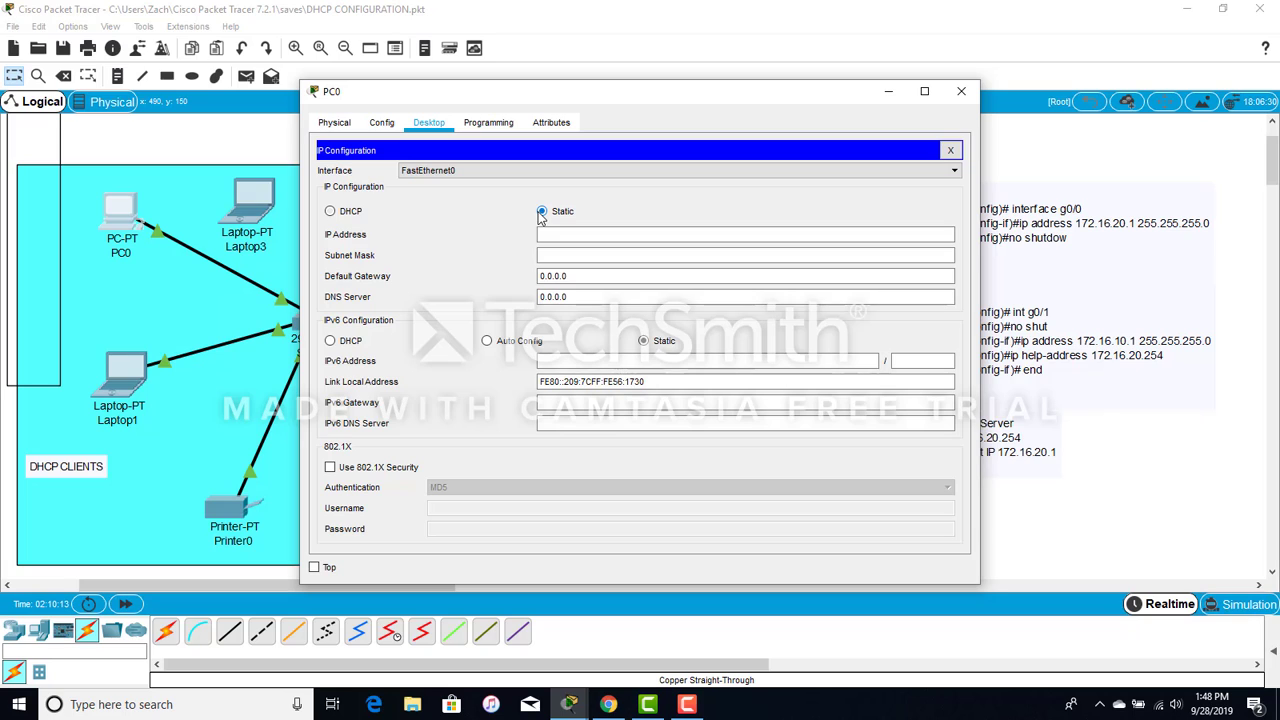
{"action": "left_click", "coordinate": [331, 212]}
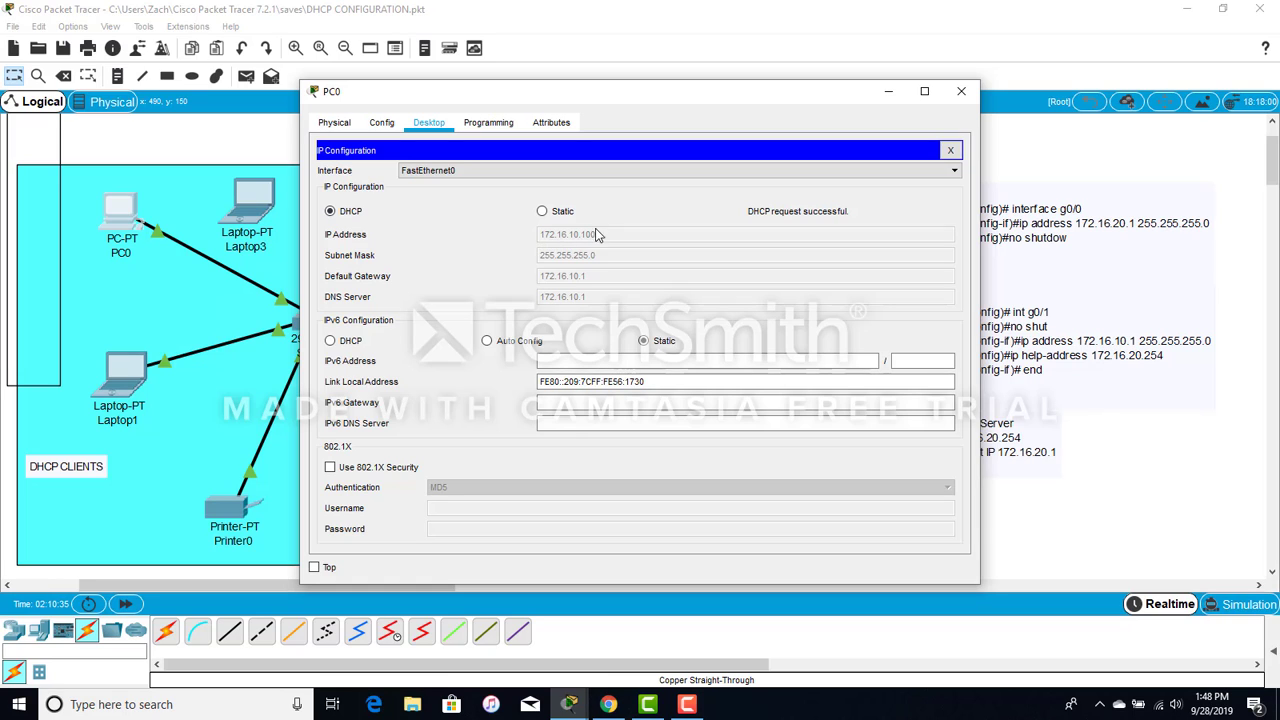
{"action": "left_click_drag", "start_coordinate": [633, 97], "coordinate": [757, 53]}
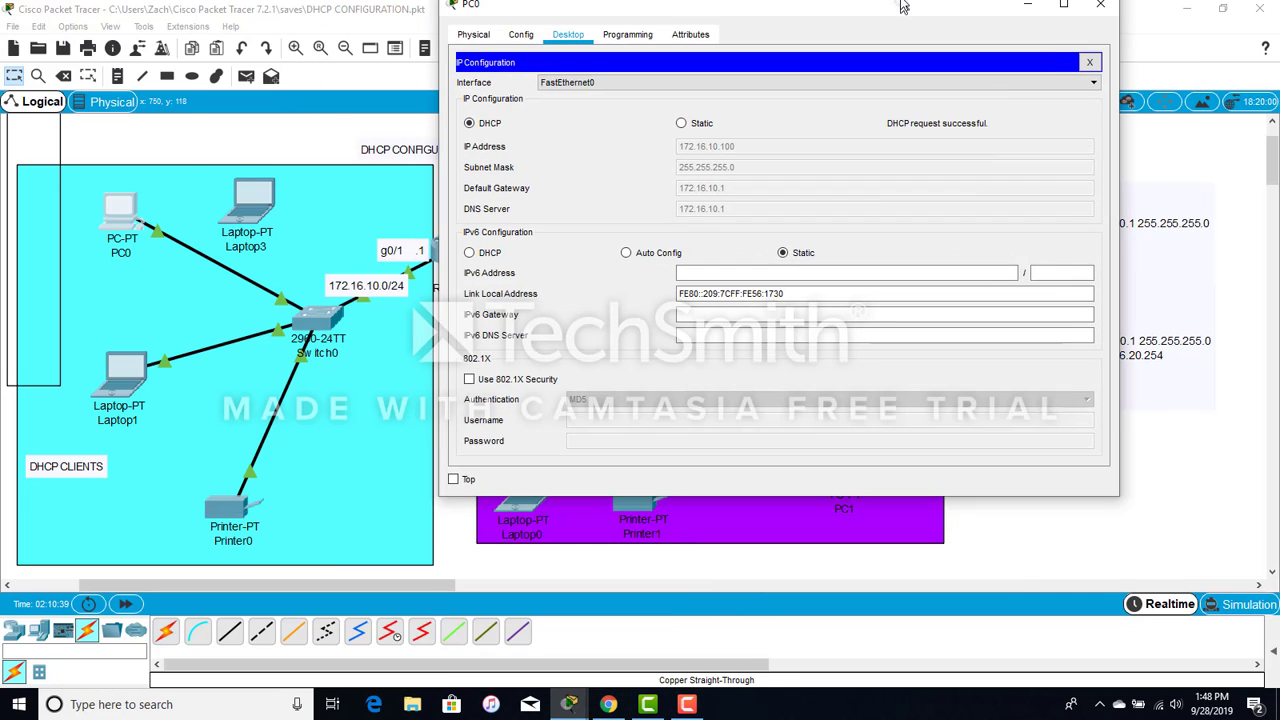
{"action": "left_click_drag", "start_coordinate": [900, 12], "coordinate": [903, 7]}
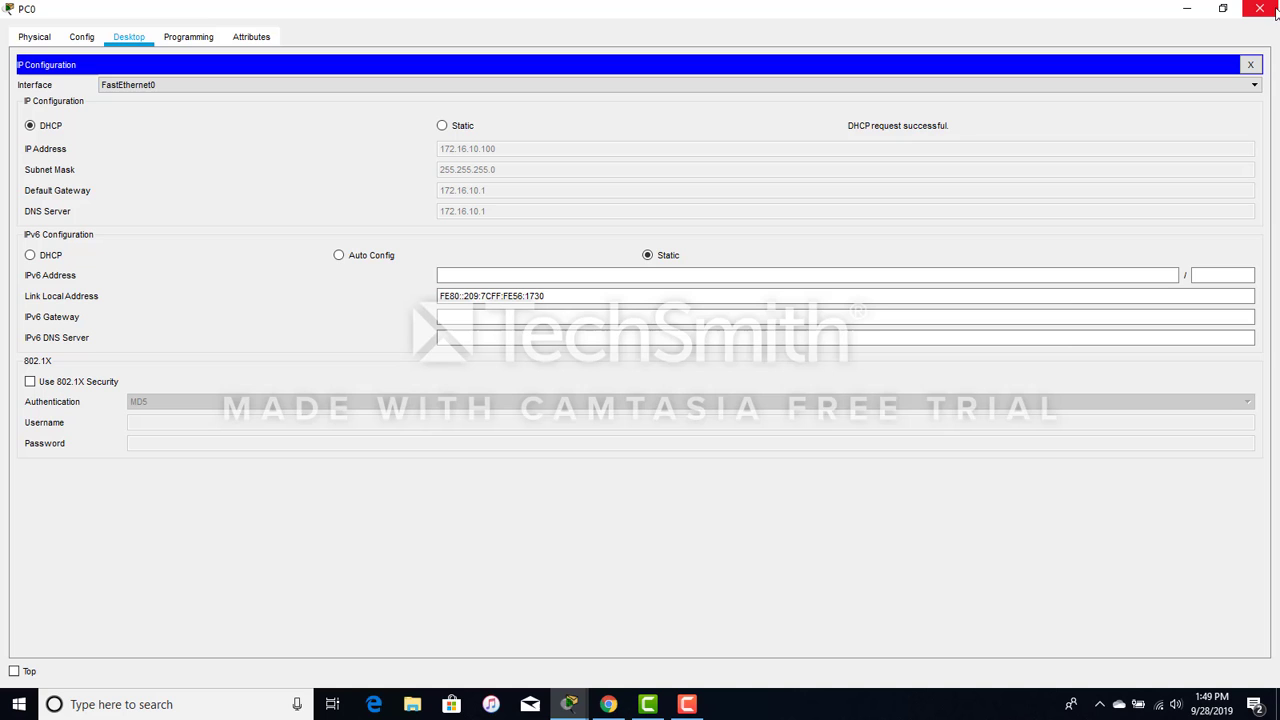
{"action": "left_click", "coordinate": [1250, 64]}
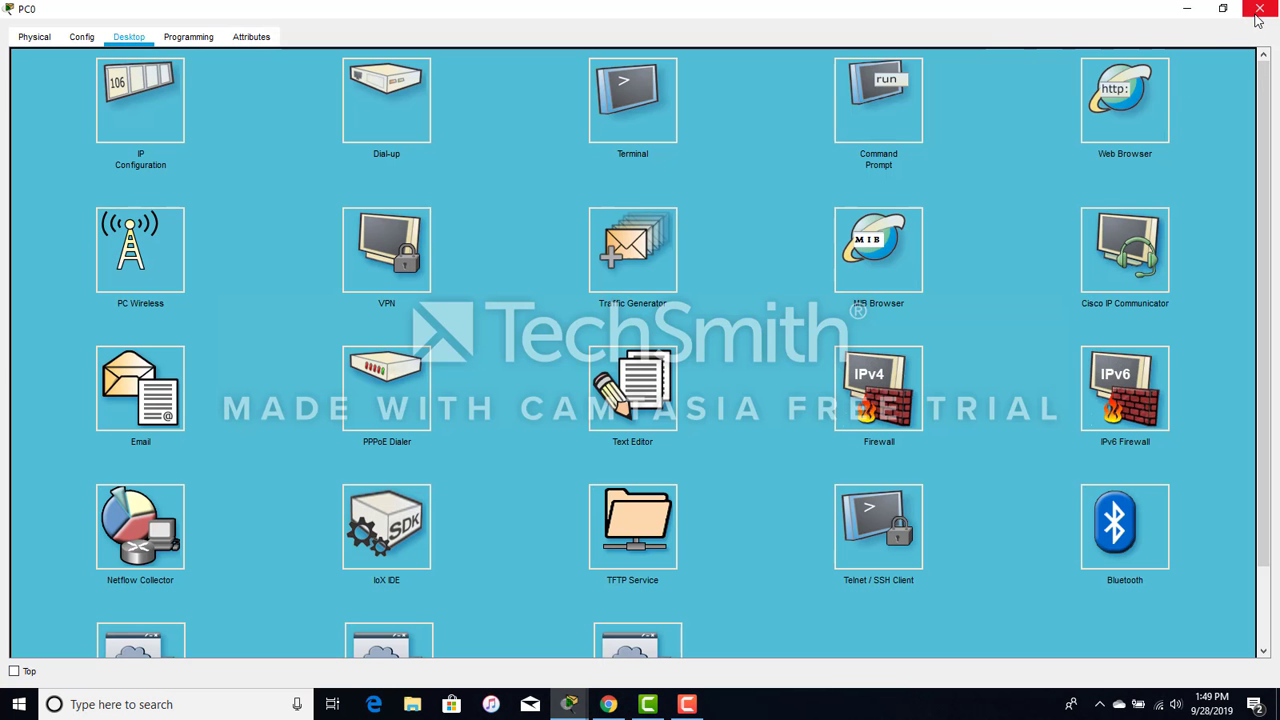
{"action": "left_click", "coordinate": [1199, 10]}
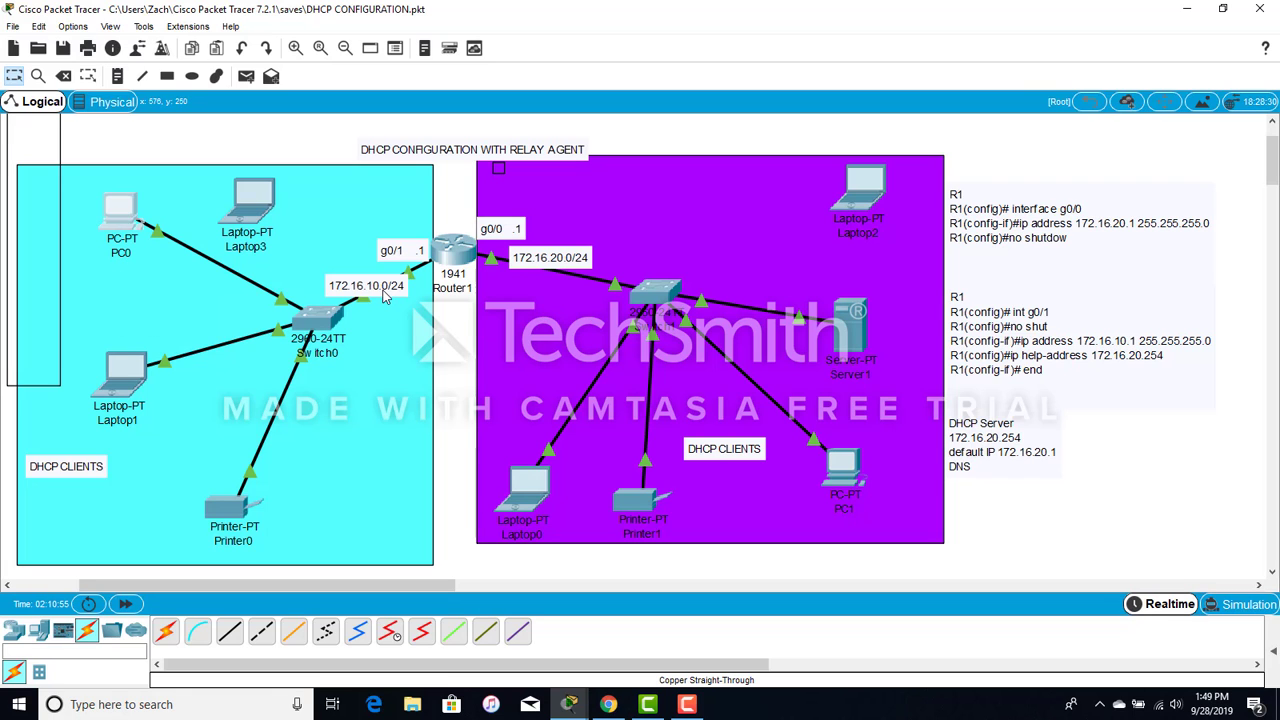
Step: Switch Laptop1's IP configuration to DHCP and minimize its window
{"action": "left_click", "coordinate": [112, 380]}
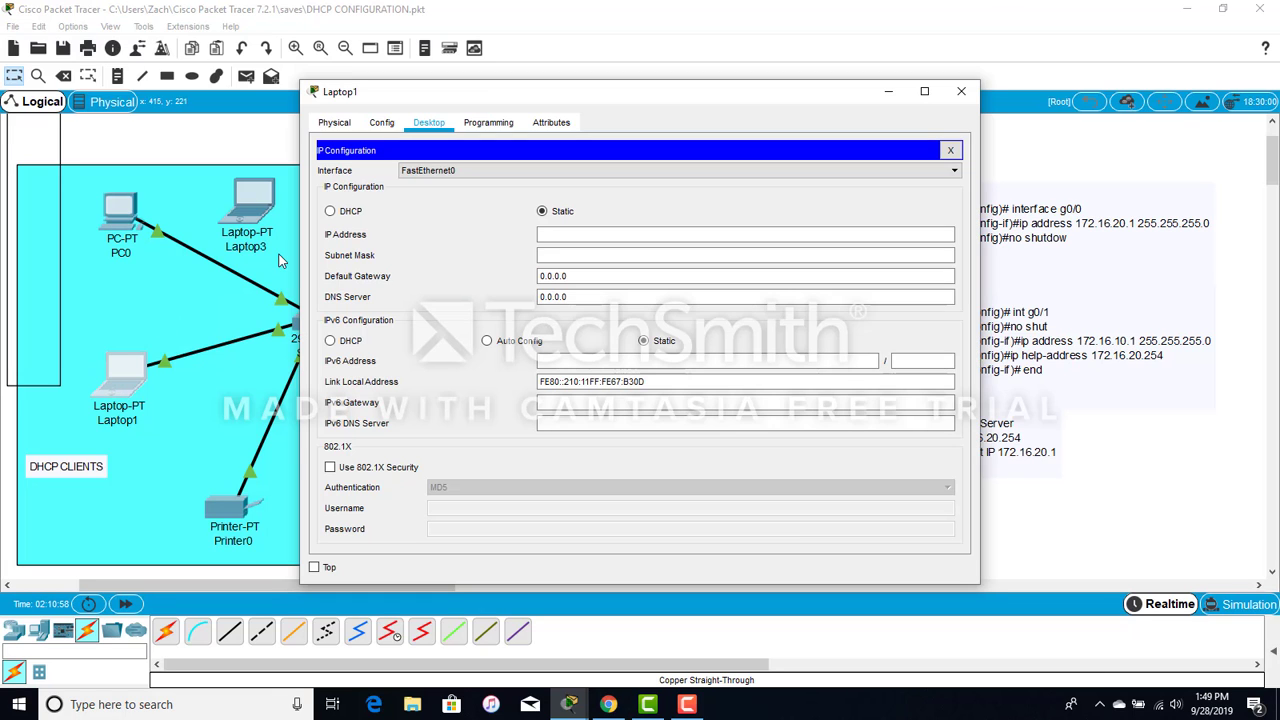
{"action": "left_click", "coordinate": [331, 212]}
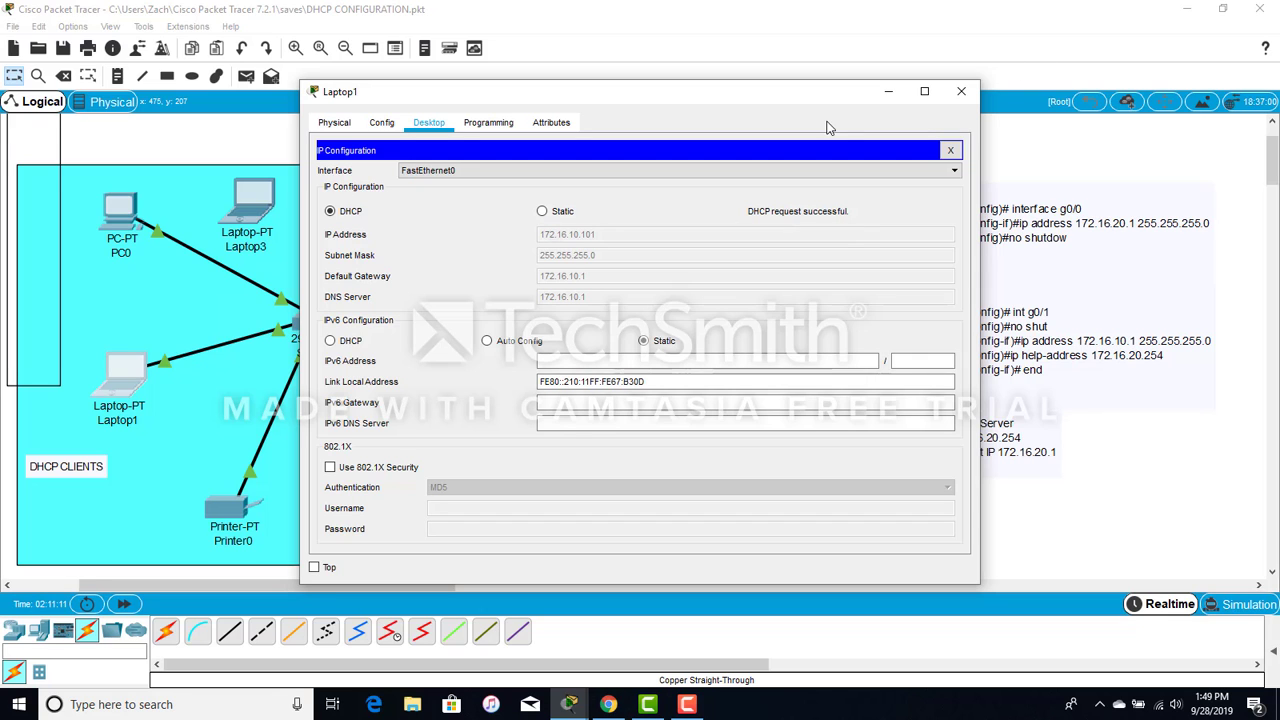
{"action": "left_click", "coordinate": [886, 93]}
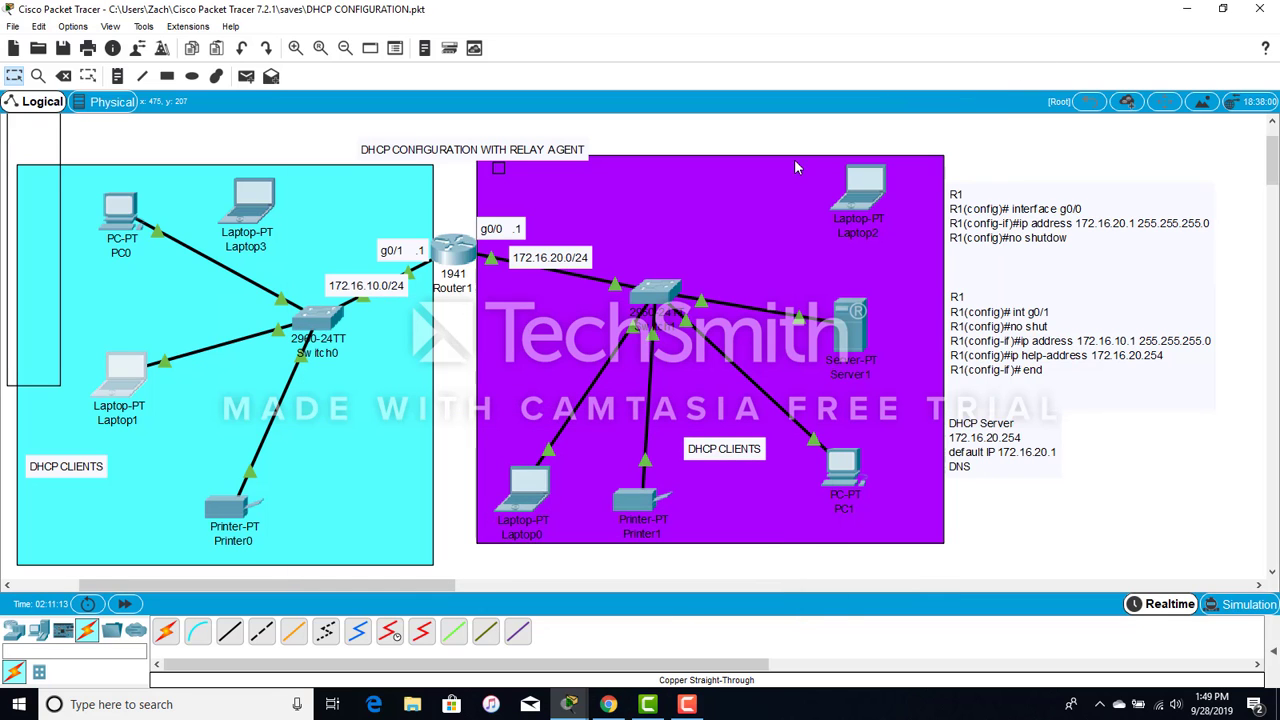
{"action": "double_click", "coordinate": [362, 287]}
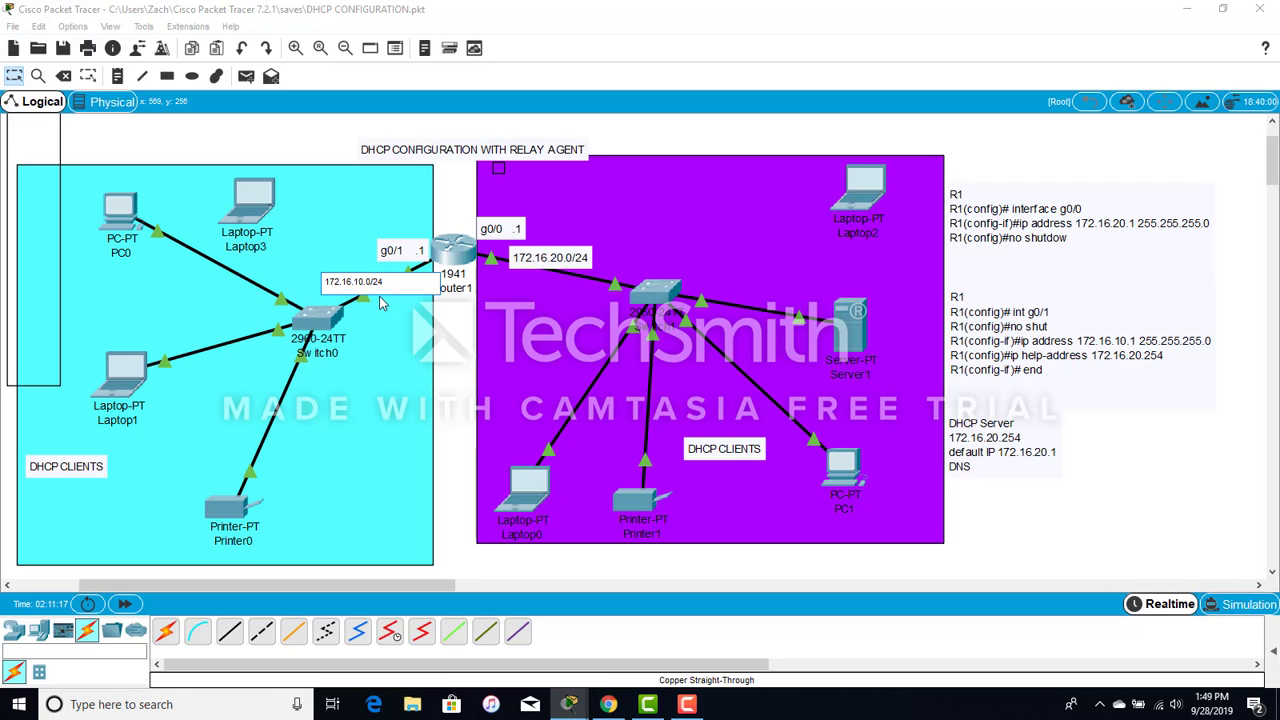
{"action": "left_click", "coordinate": [378, 368]}
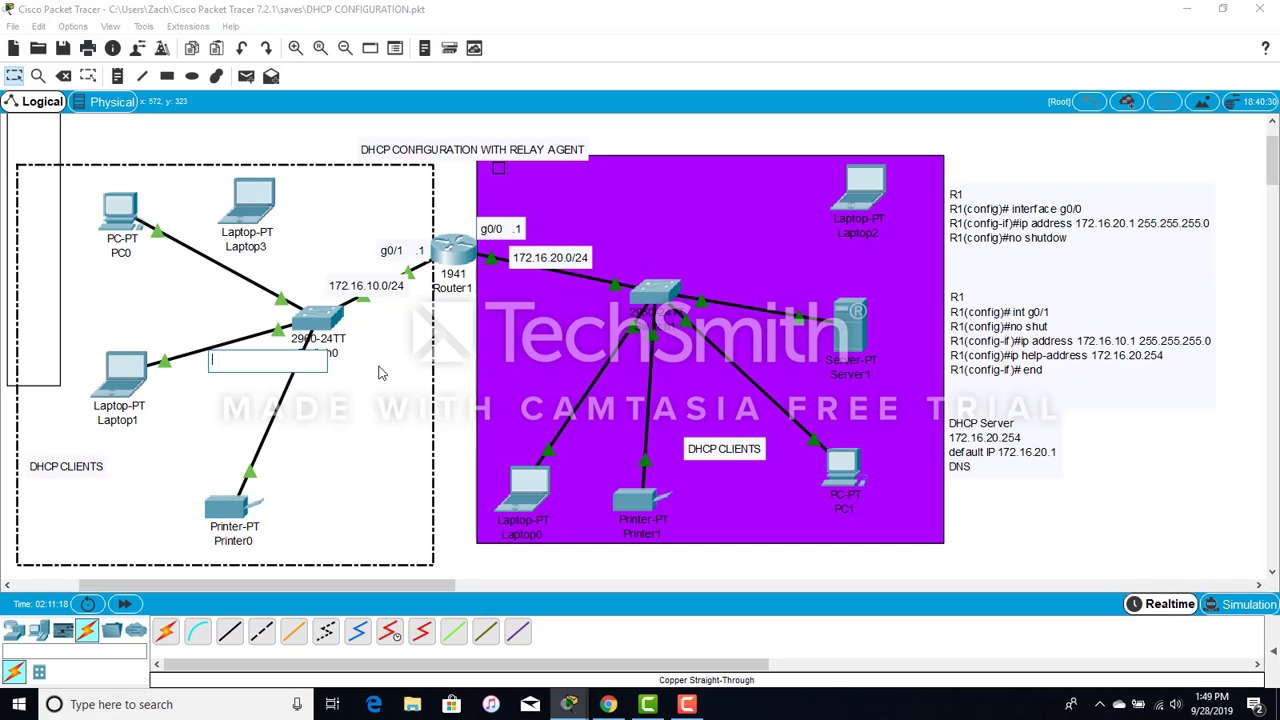
{"action": "left_click", "coordinate": [455, 363]}
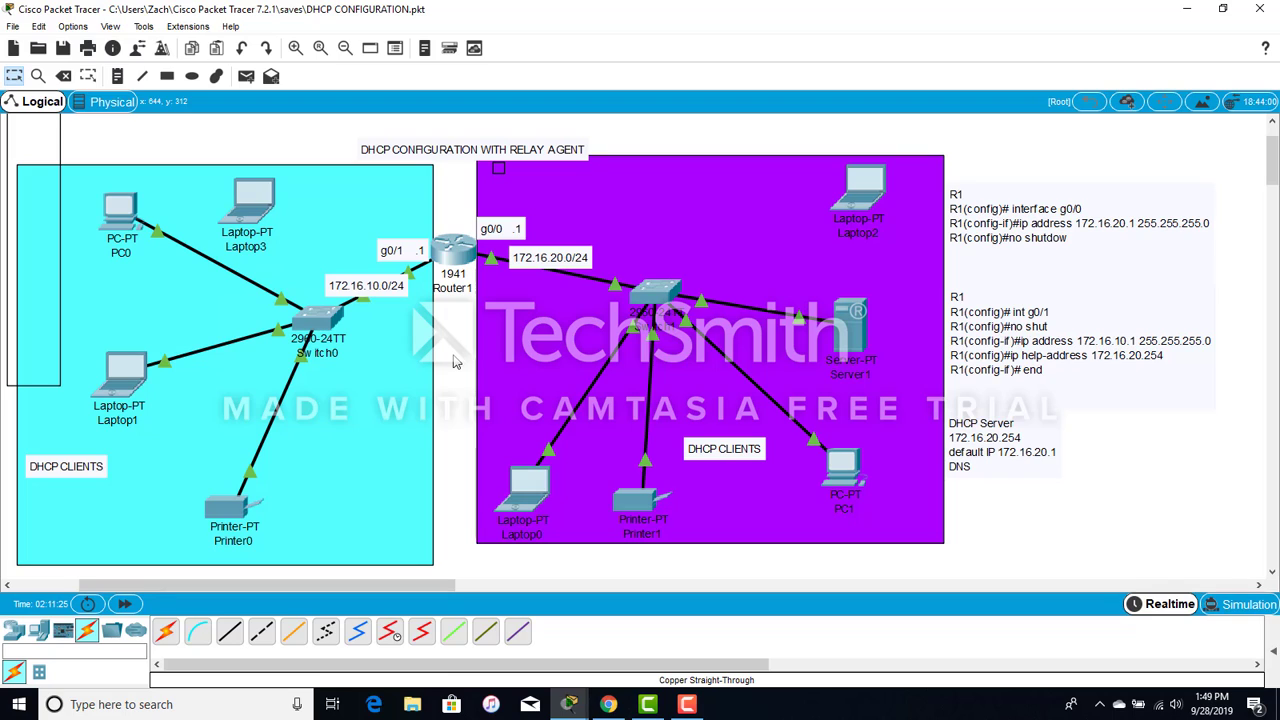
Step: Set the IP configuration of Printer0's FastEthernet0 interface to DHCP and minimize its window
{"action": "left_click", "coordinate": [227, 514]}
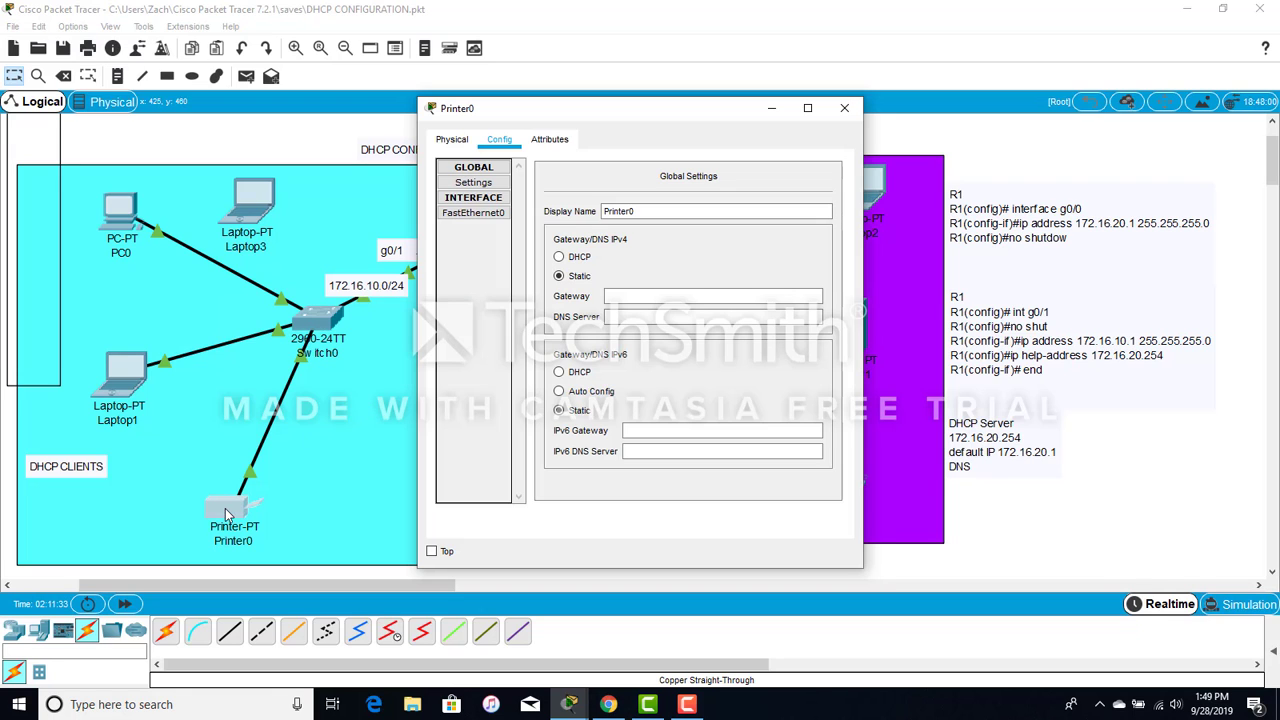
{"action": "left_click", "coordinate": [480, 217]}
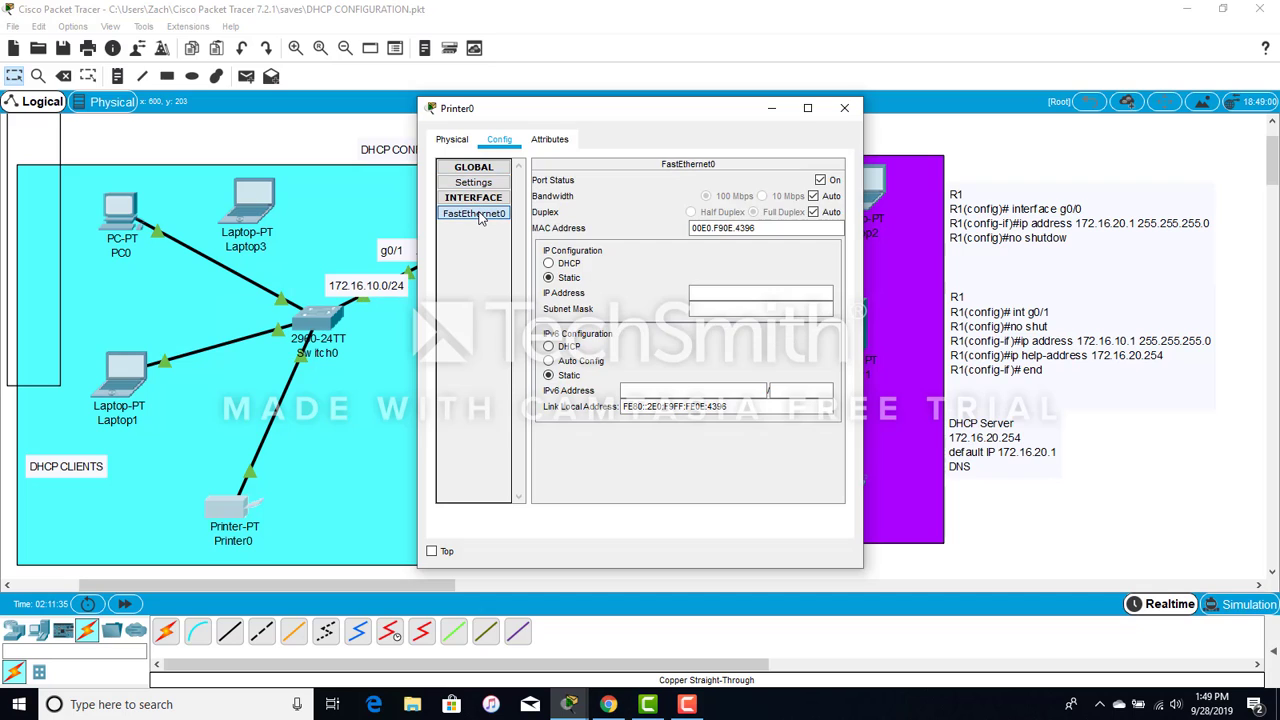
{"action": "left_click", "coordinate": [548, 264]}
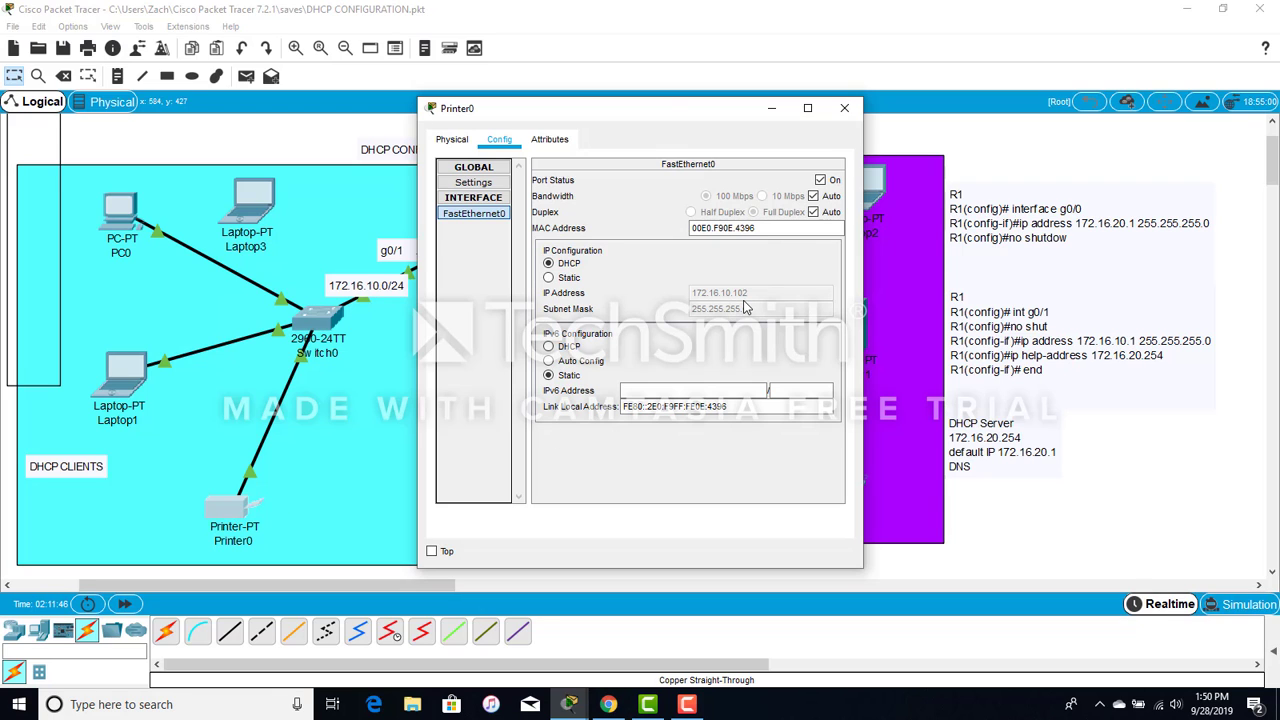
{"action": "left_click", "coordinate": [771, 109]}
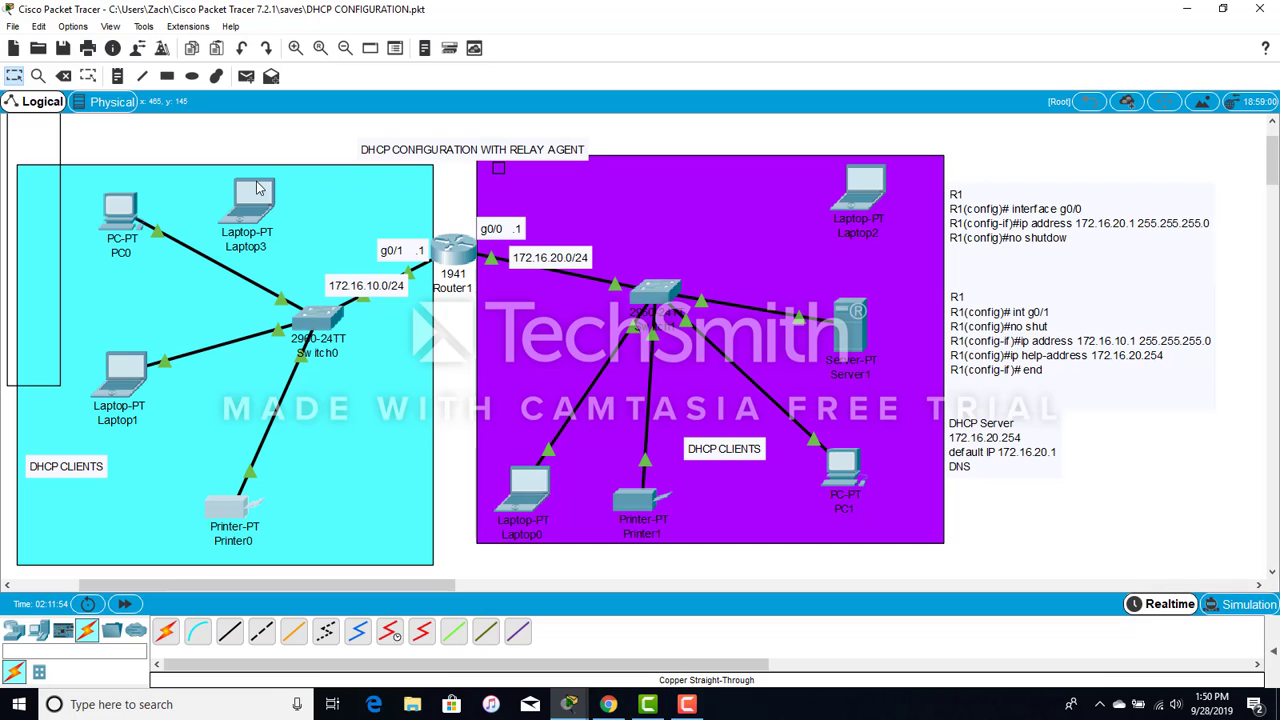
Step: Connect Laptop3's FastEthernet0 port to a free FastEthernet port on Switch0 with a copper straight-through cable
{"action": "mouse_move", "coordinate": [253, 207]}
{"action": "mouse_move", "coordinate": [258, 250]}
{"action": "left_click", "coordinate": [232, 634]}
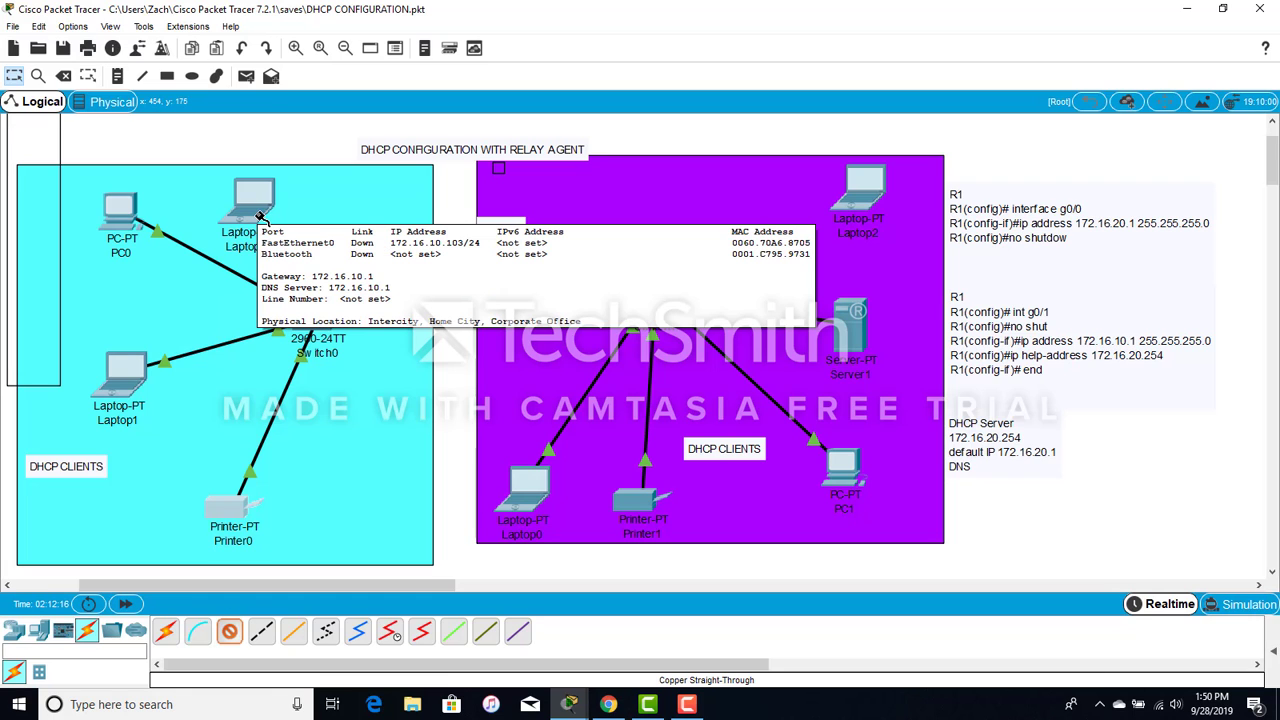
{"action": "left_click", "coordinate": [248, 222]}
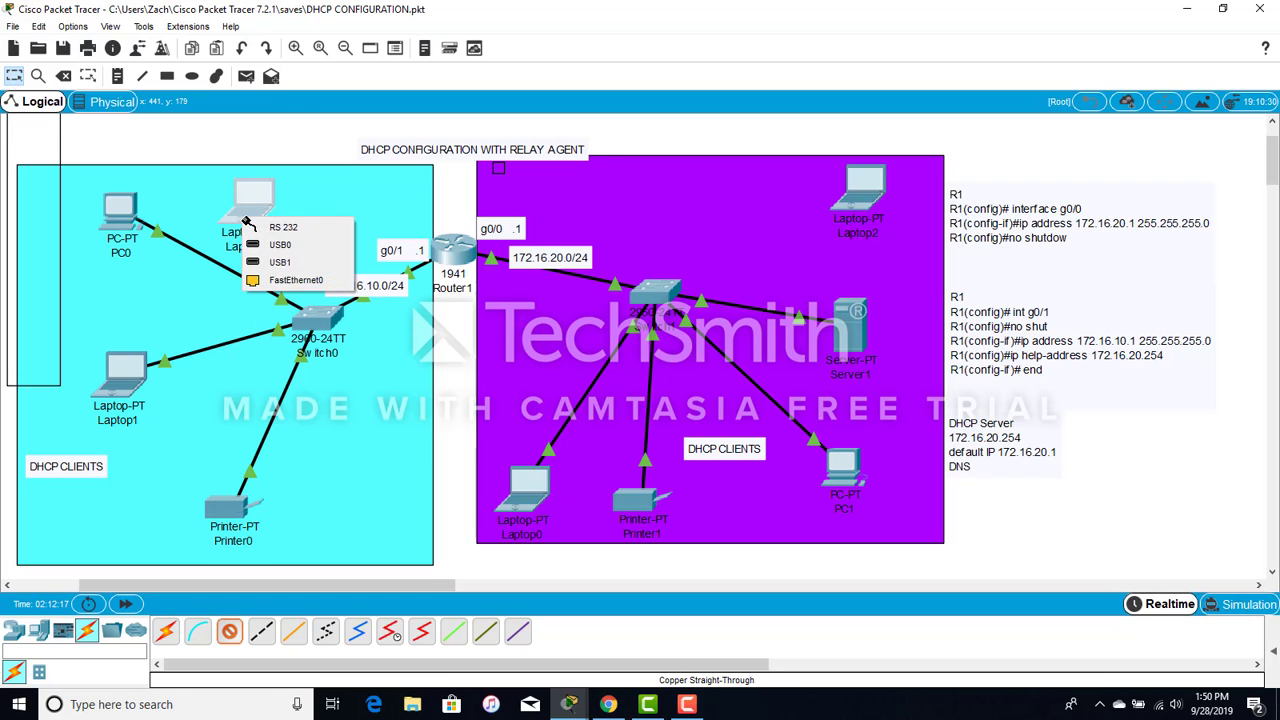
{"action": "left_click", "coordinate": [316, 281]}
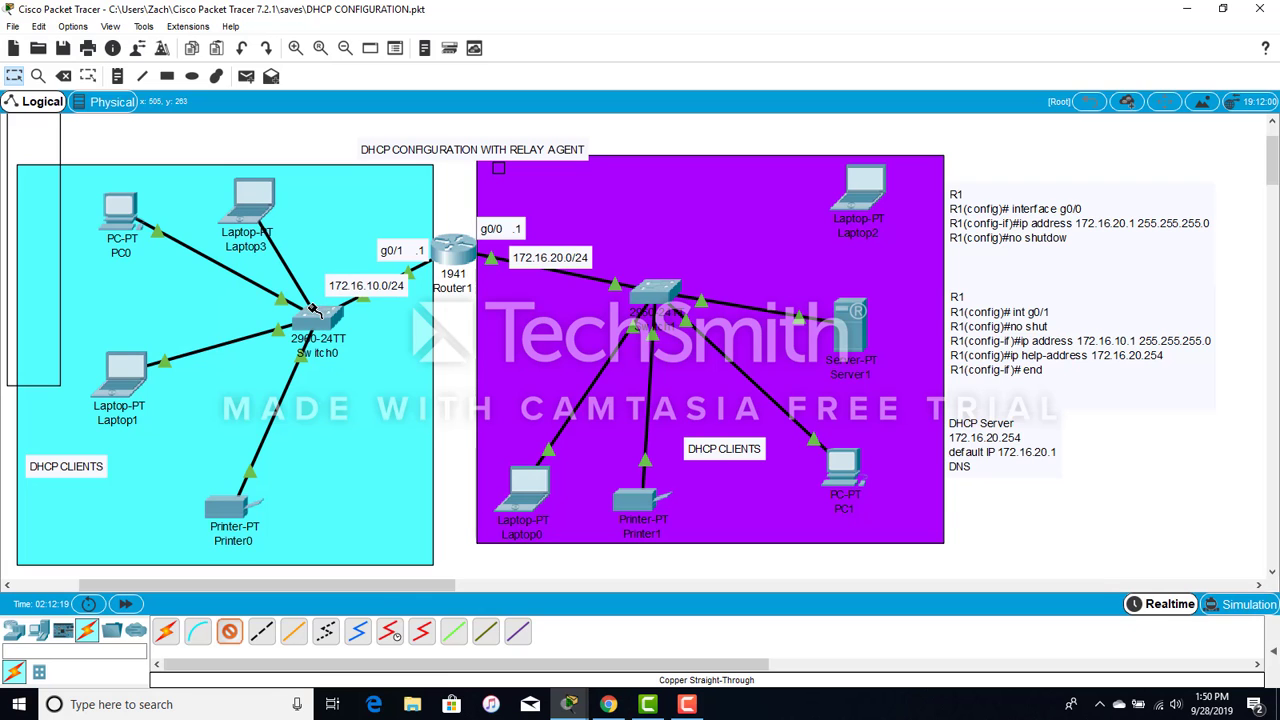
{"action": "left_click", "coordinate": [313, 310]}
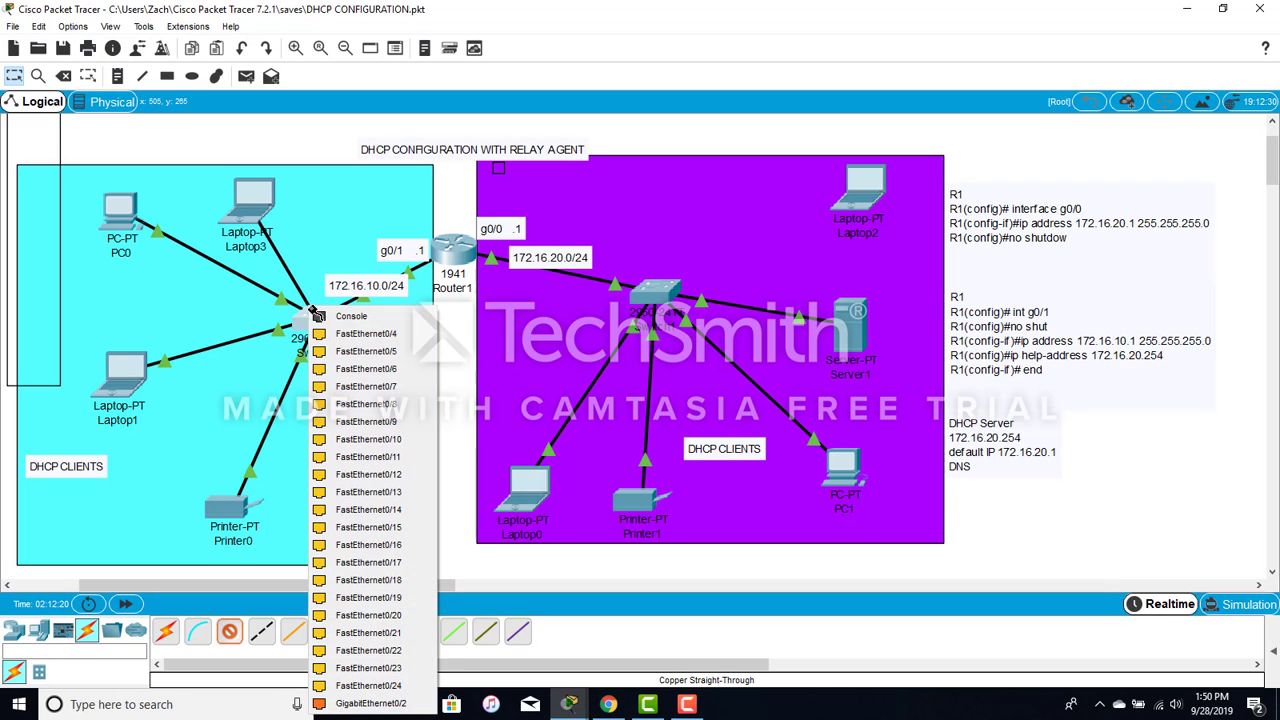
{"action": "left_click", "coordinate": [391, 344]}
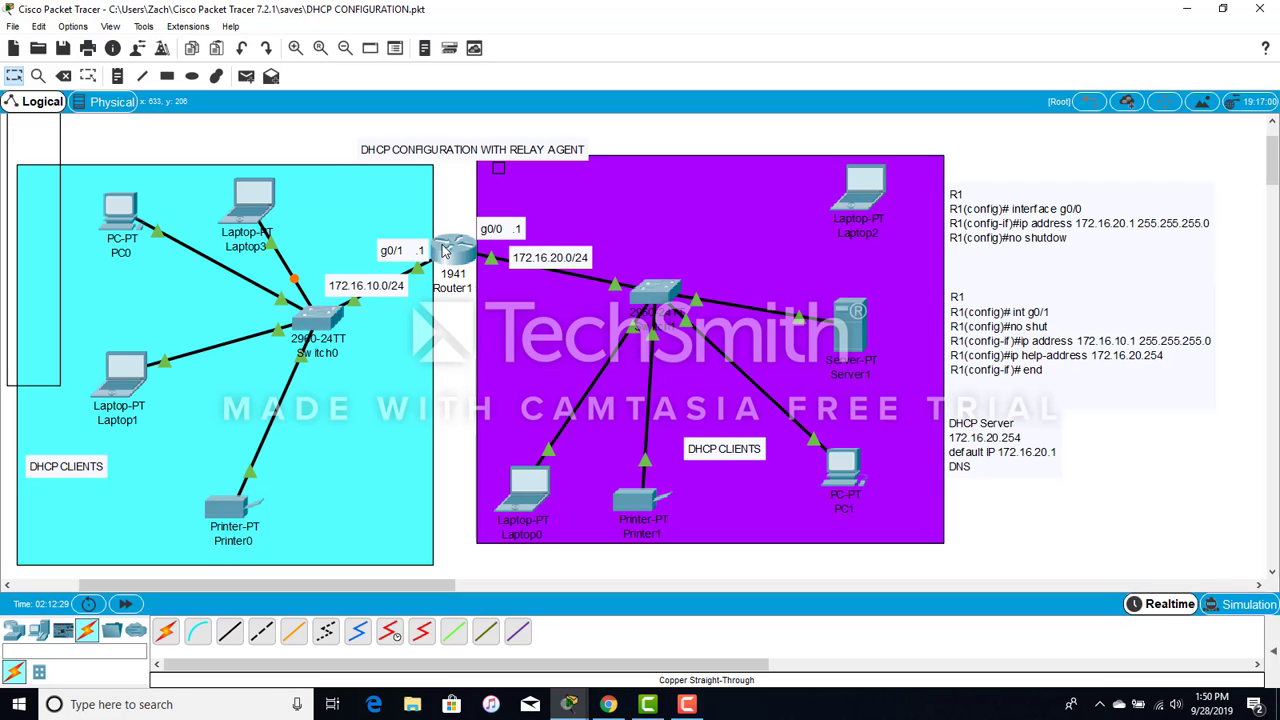
Step: Connect Laptop2's FastEthernet0 port to FastEthernet0/5 on the 172.16.20.0/24 switch with a copper straight-through cable
{"action": "mouse_move", "coordinate": [446, 248]}
{"action": "mouse_move", "coordinate": [292, 279]}
{"action": "left_click", "coordinate": [229, 631]}
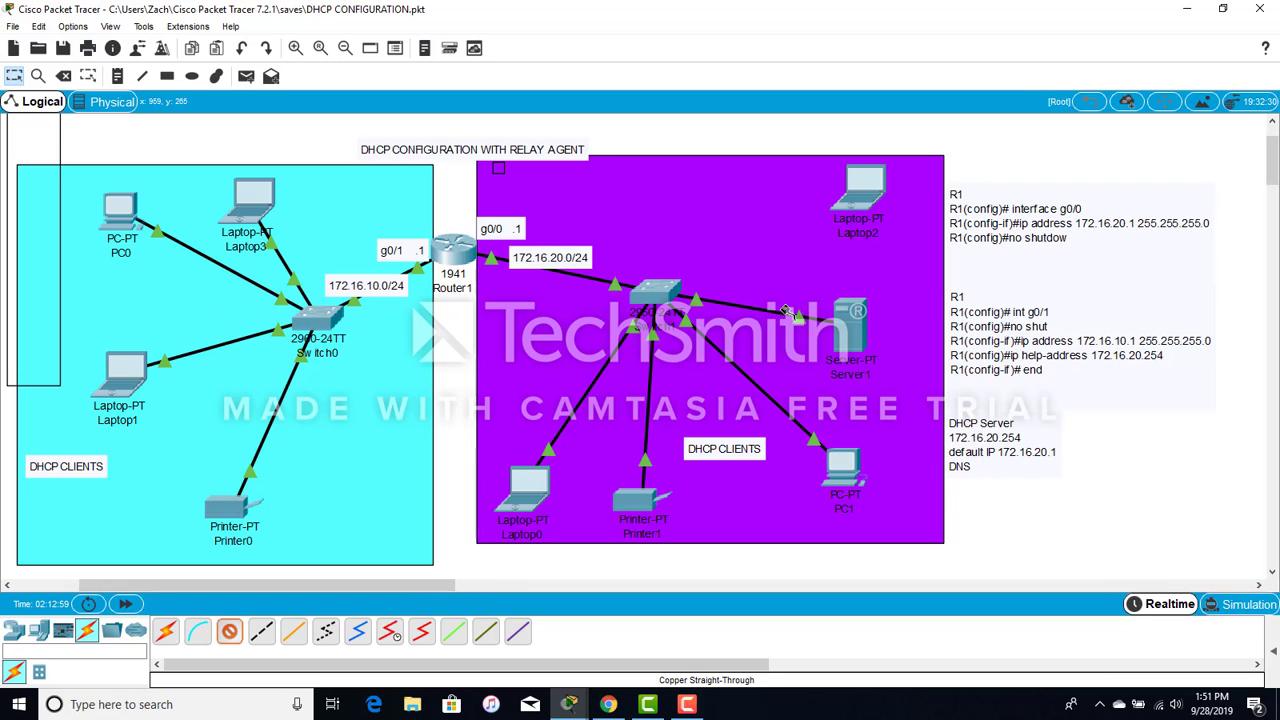
{"action": "left_click", "coordinate": [861, 201]}
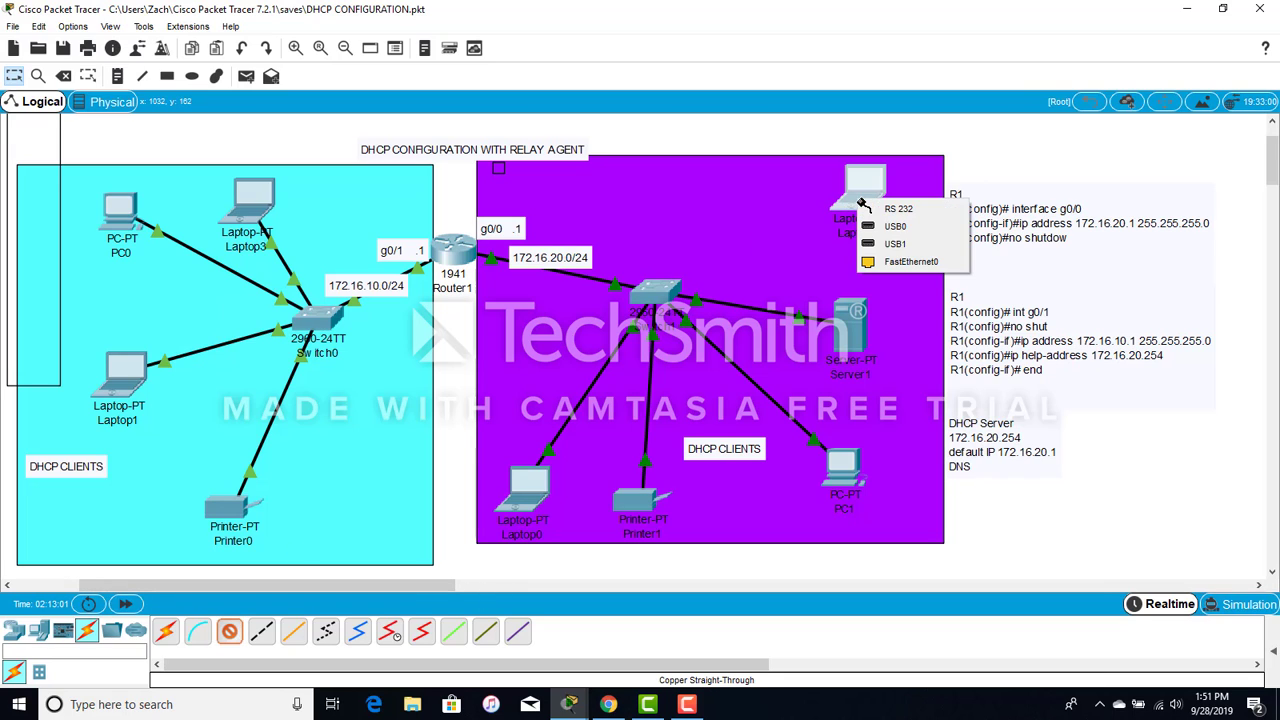
{"action": "left_click", "coordinate": [914, 262]}
{"action": "left_click", "coordinate": [662, 296]}
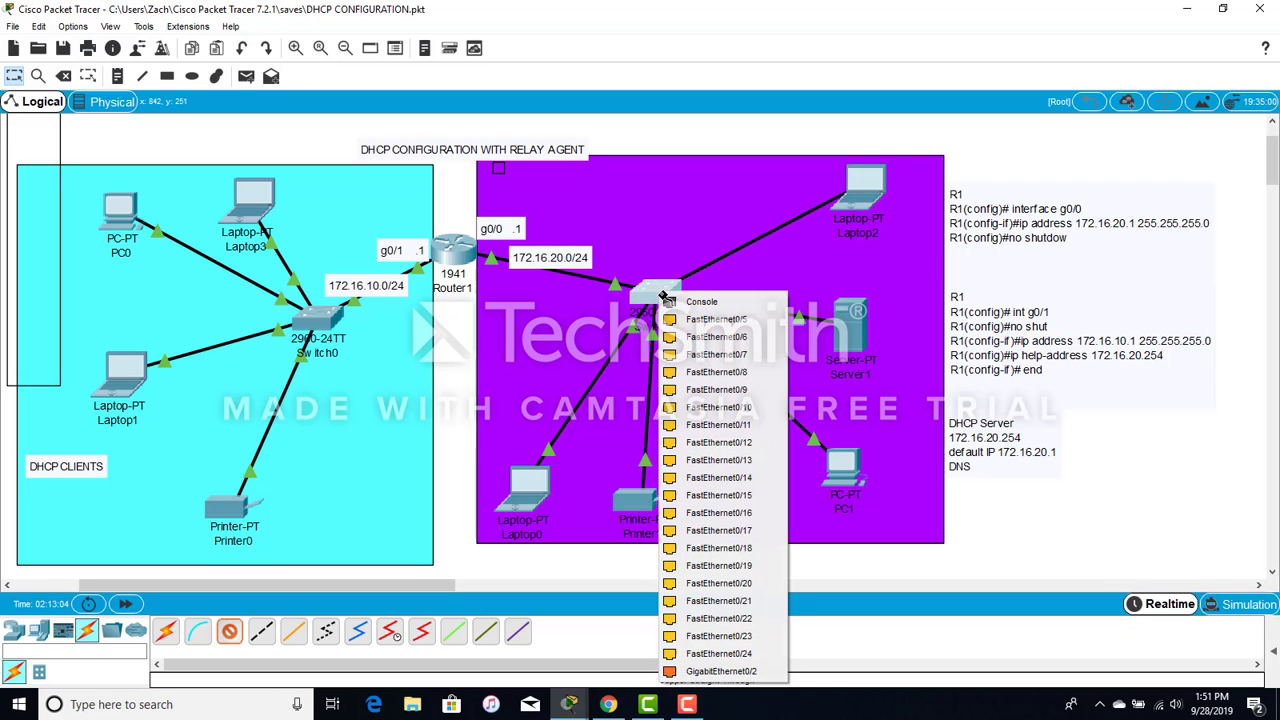
{"action": "left_click", "coordinate": [720, 320]}
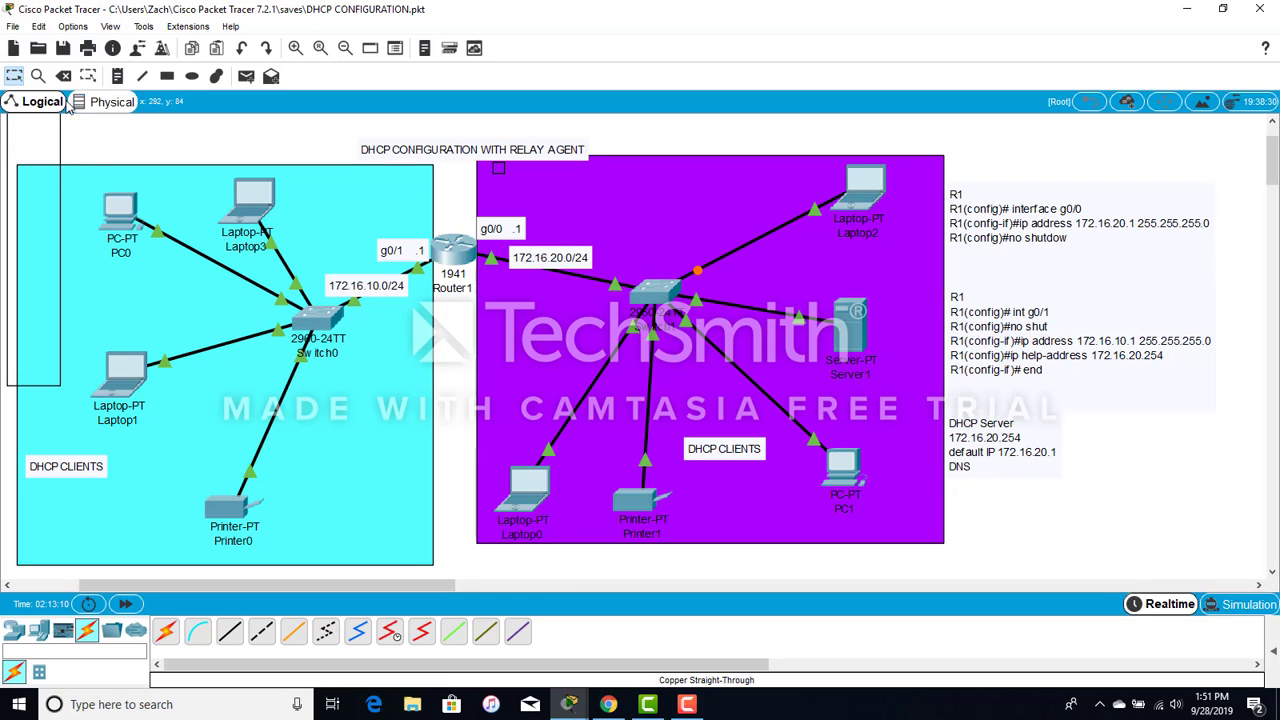
Step: Add a text note reading "DHCP SERVER" in the purple area and place it just below the Server1 device
{"action": "left_click", "coordinate": [118, 77]}
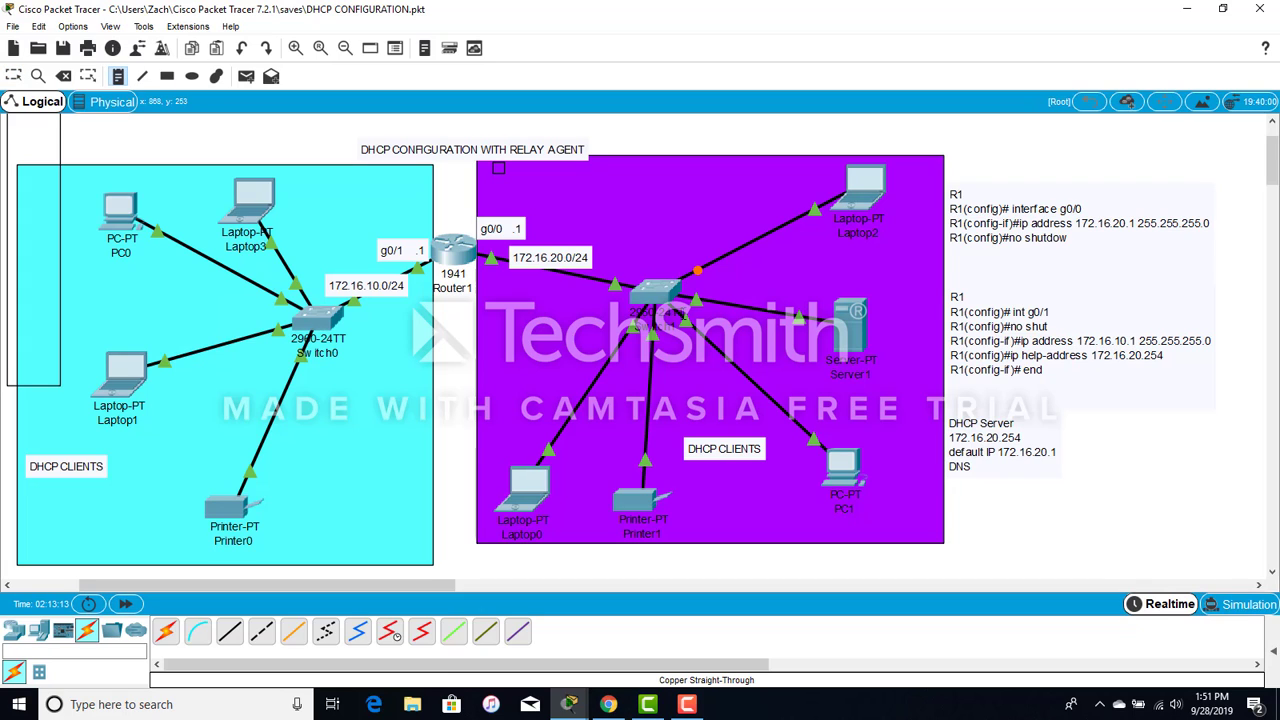
{"action": "left_click", "coordinate": [678, 313]}
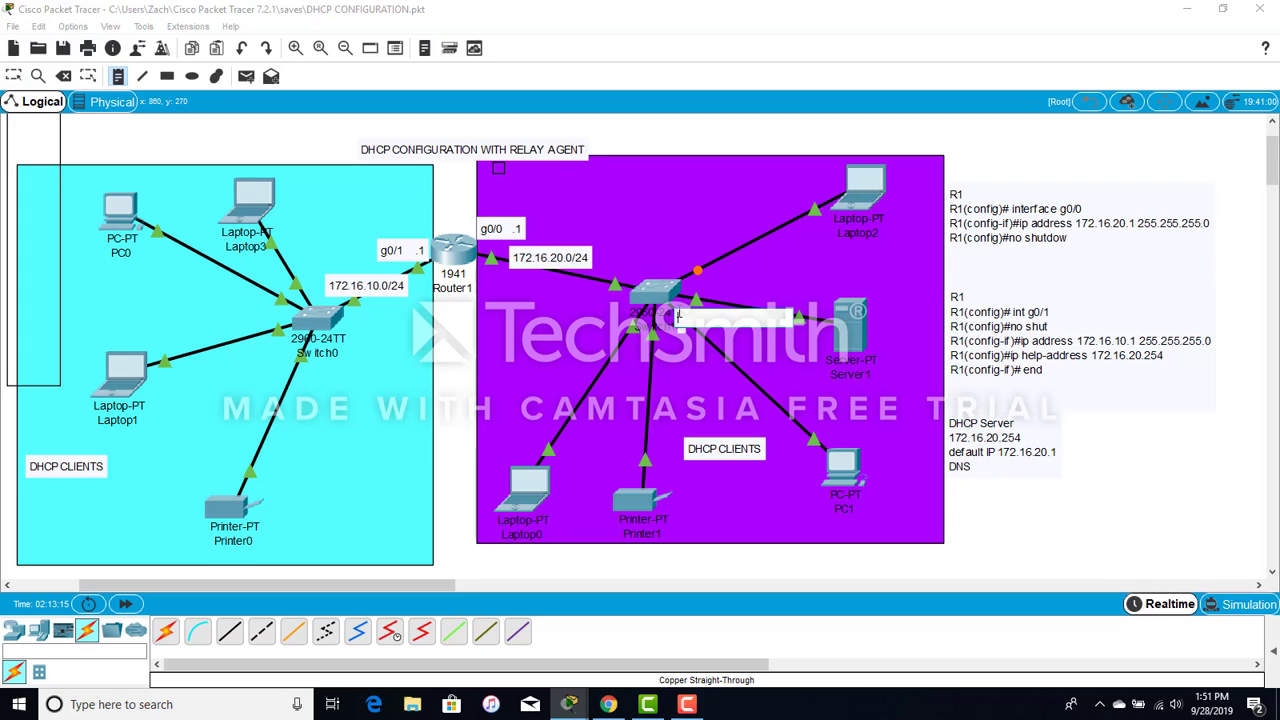
{"action": "type", "text": "S"}
{"action": "type", "text": "HC"}
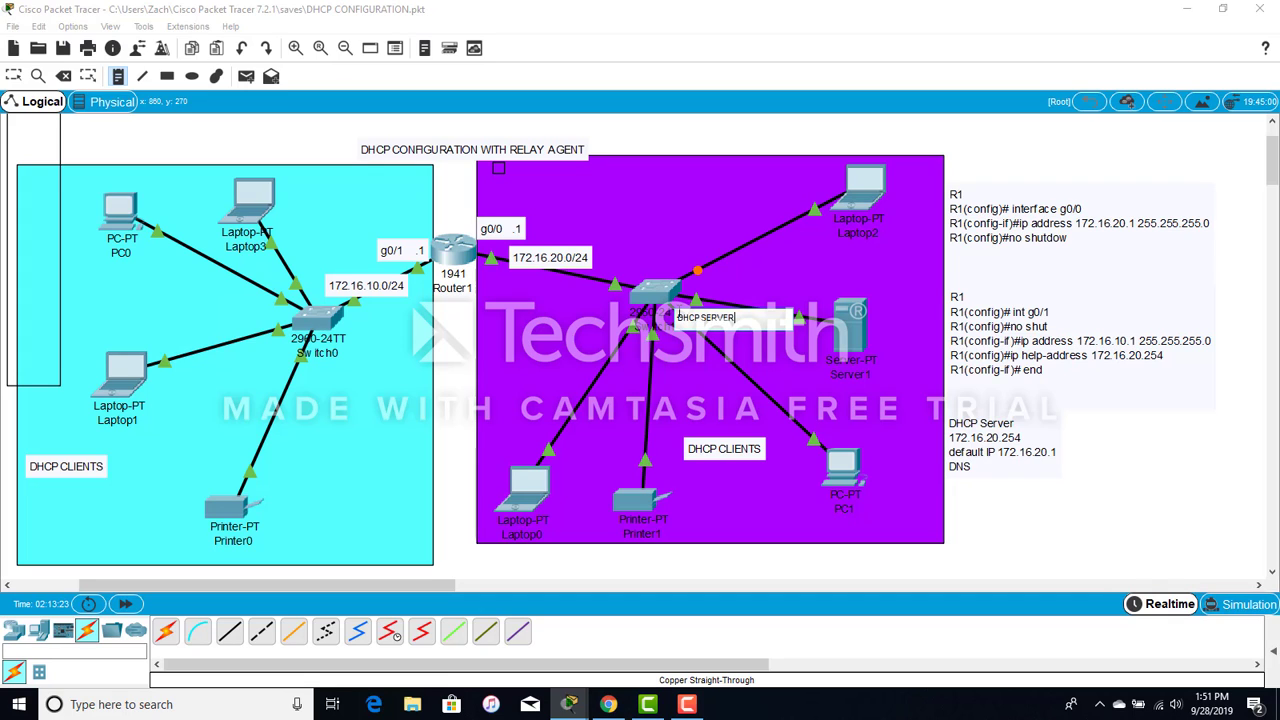
{"action": "key", "text": "Escape"}
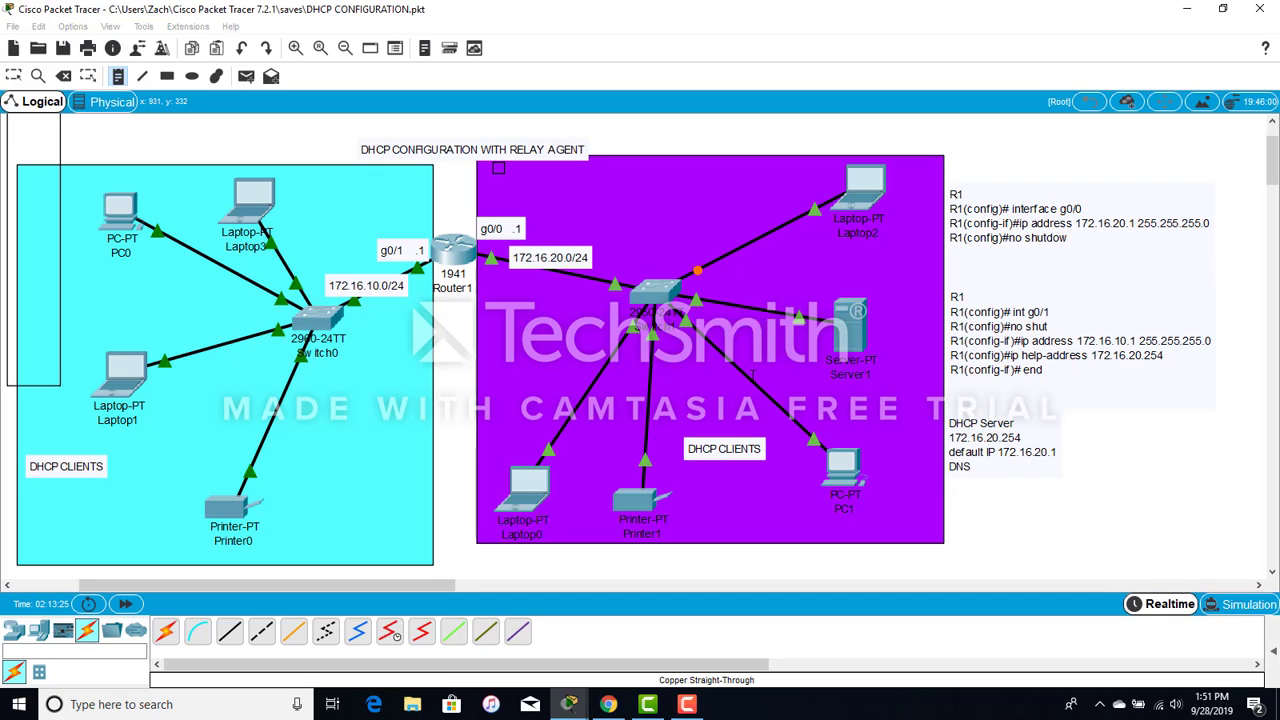
{"action": "left_click_drag", "start_coordinate": [730, 320], "coordinate": [866, 364]}
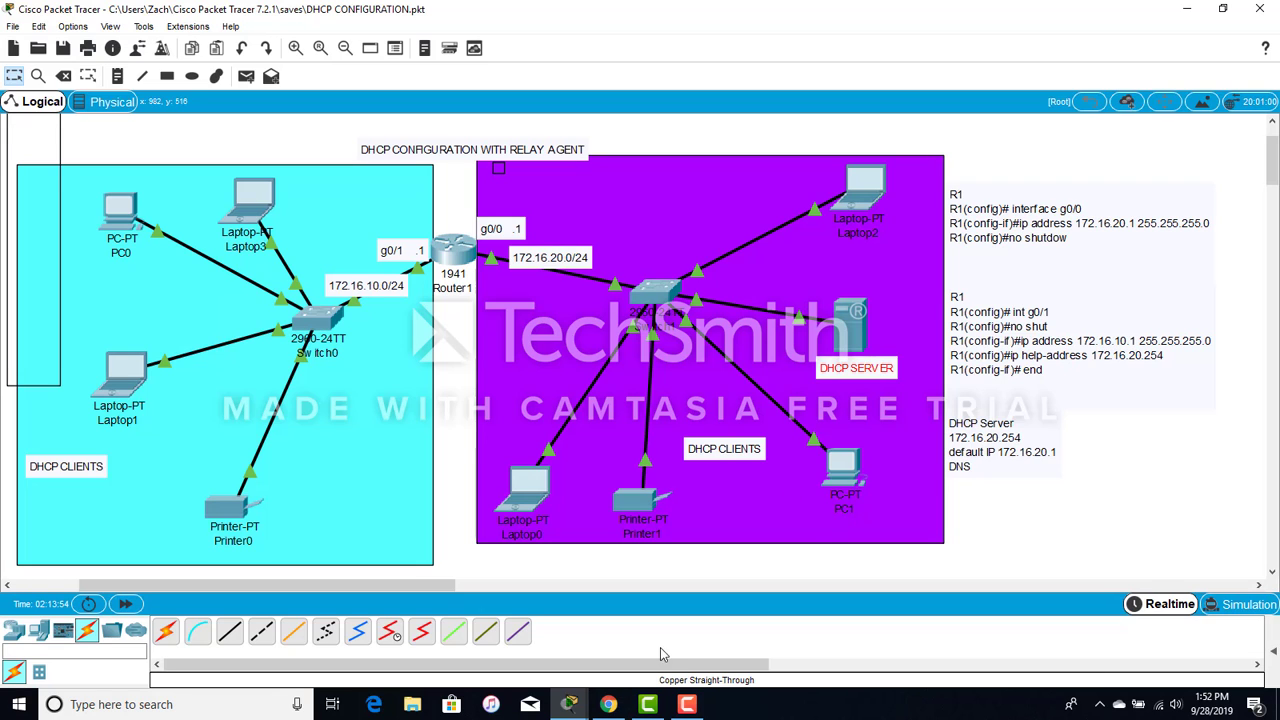
{"action": "left_click", "coordinate": [687, 704]}
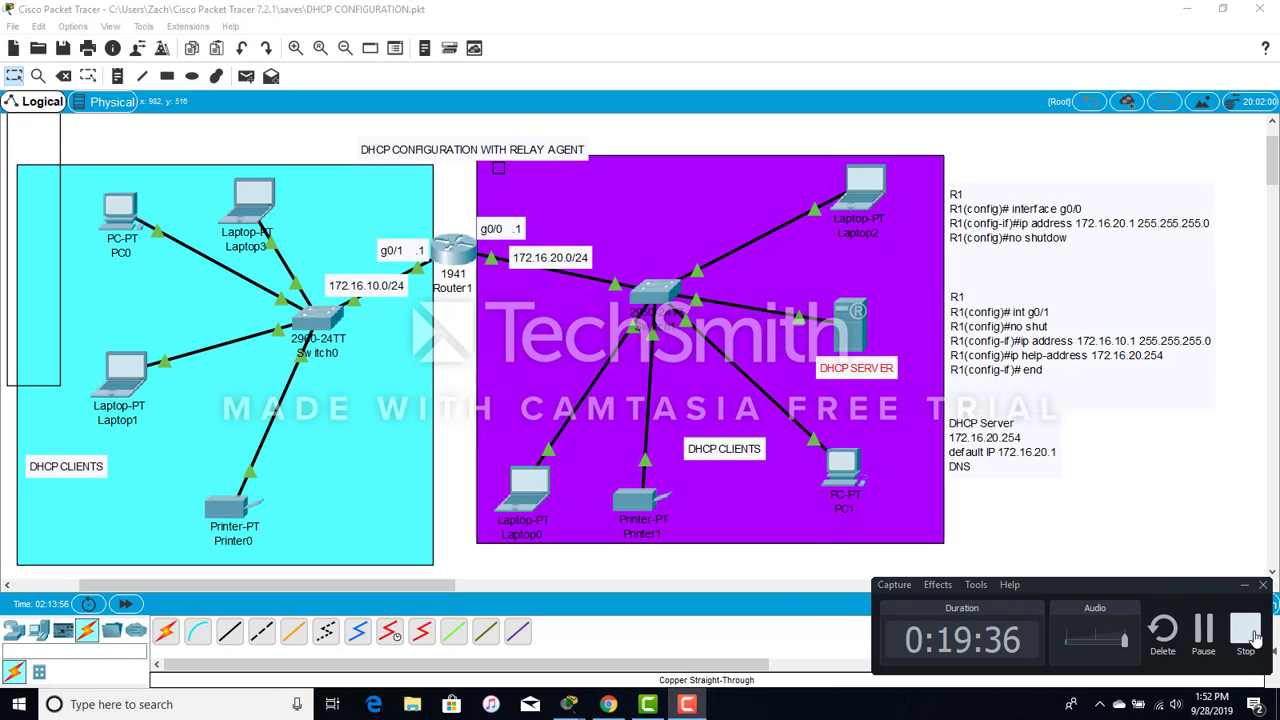